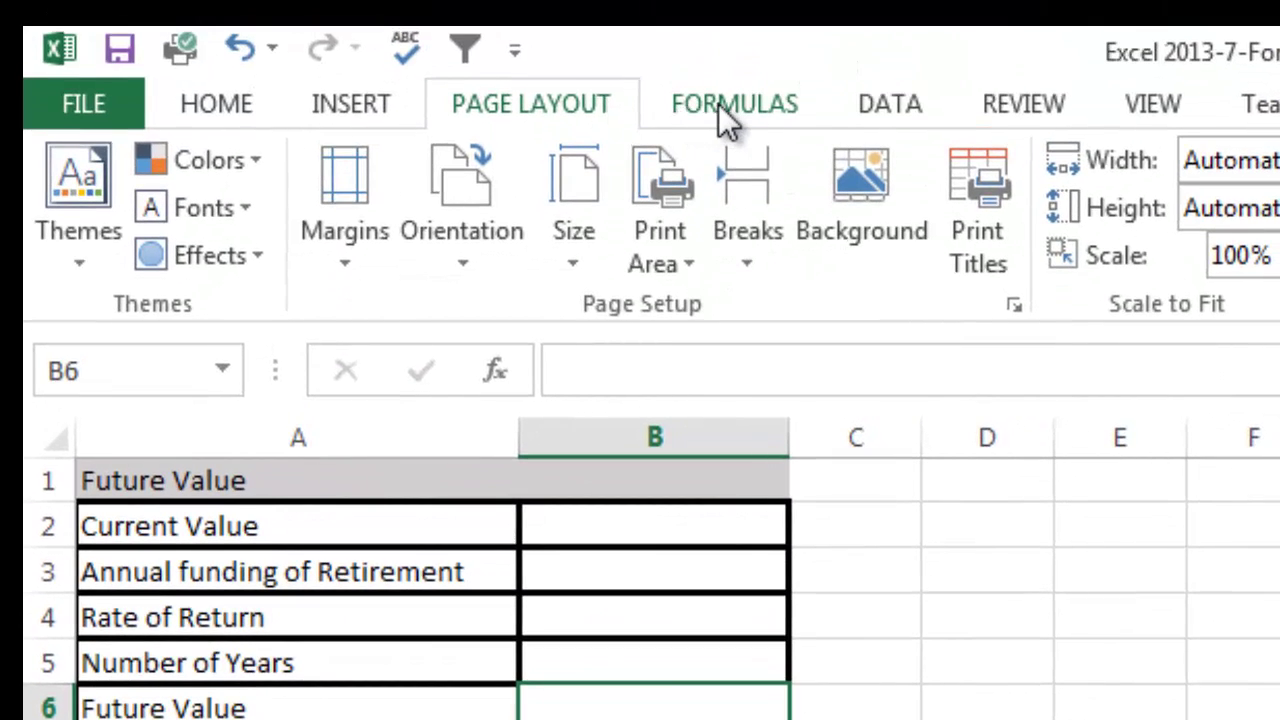
Start inserting the financial FV function in cell B6 and move its arguments dialog clear of the tables
left_click(727, 110)
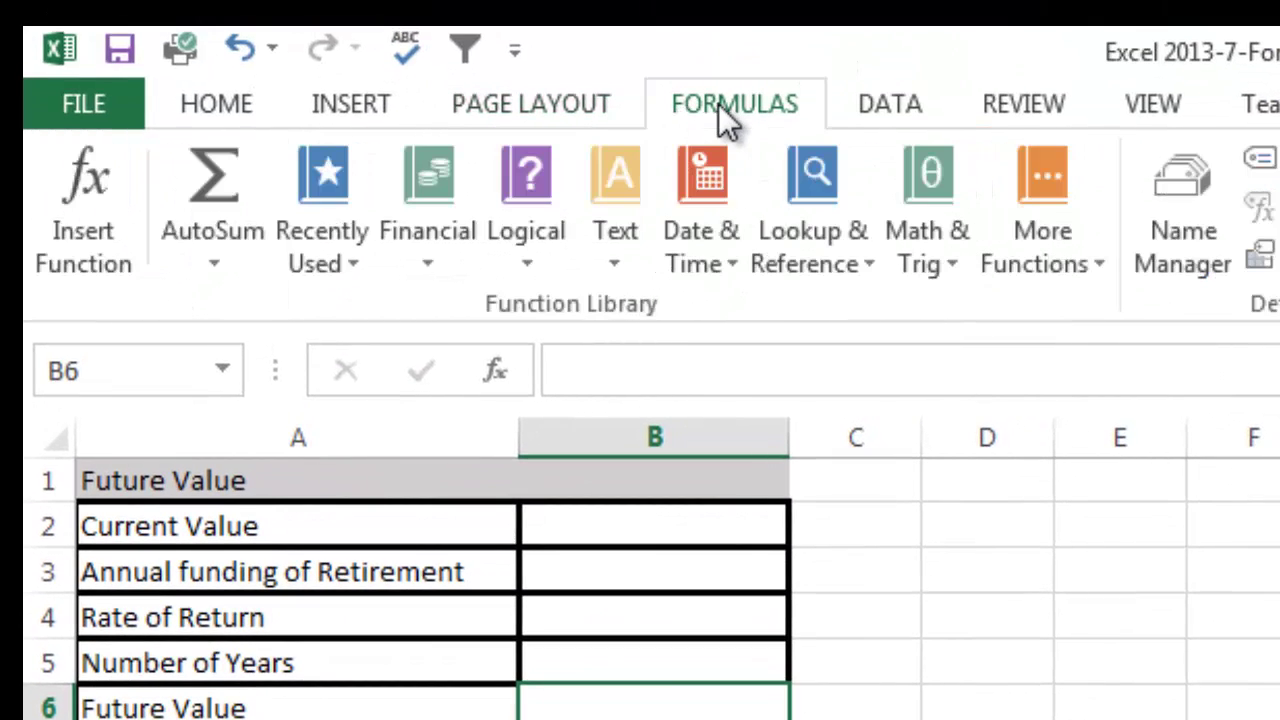
left_click(437, 166)
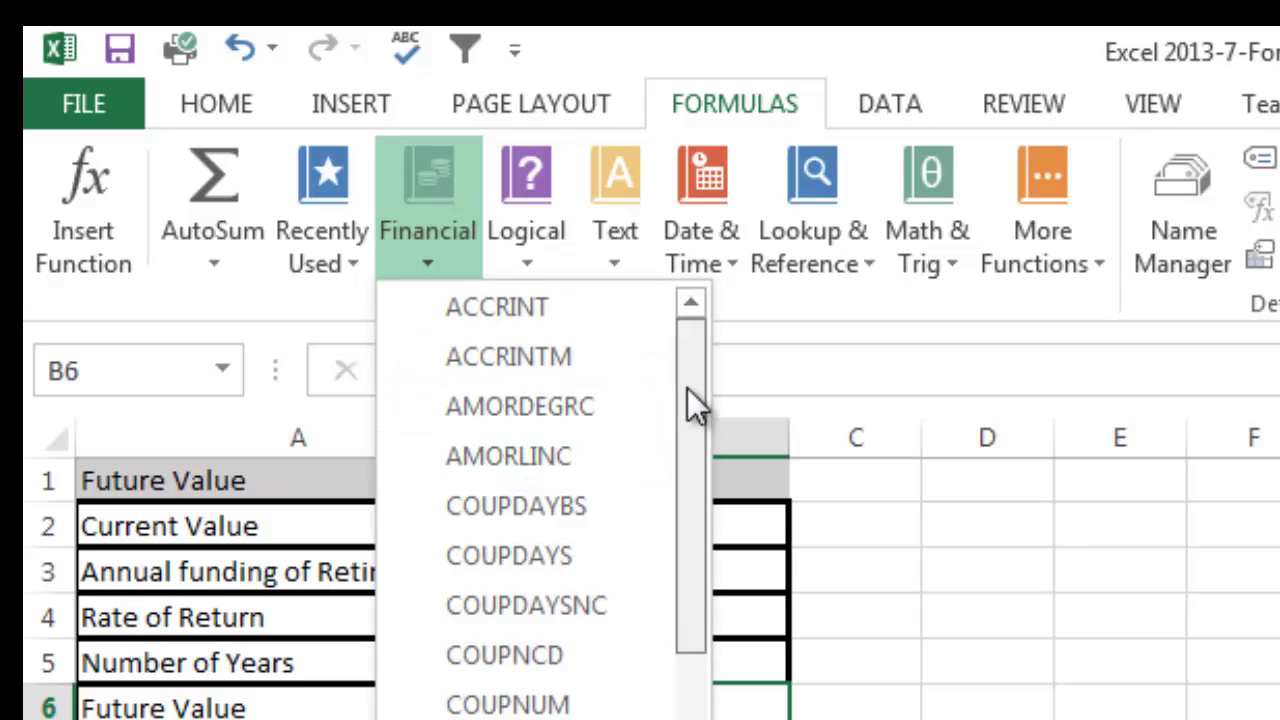
left_click_drag(687, 388, 668, 594)
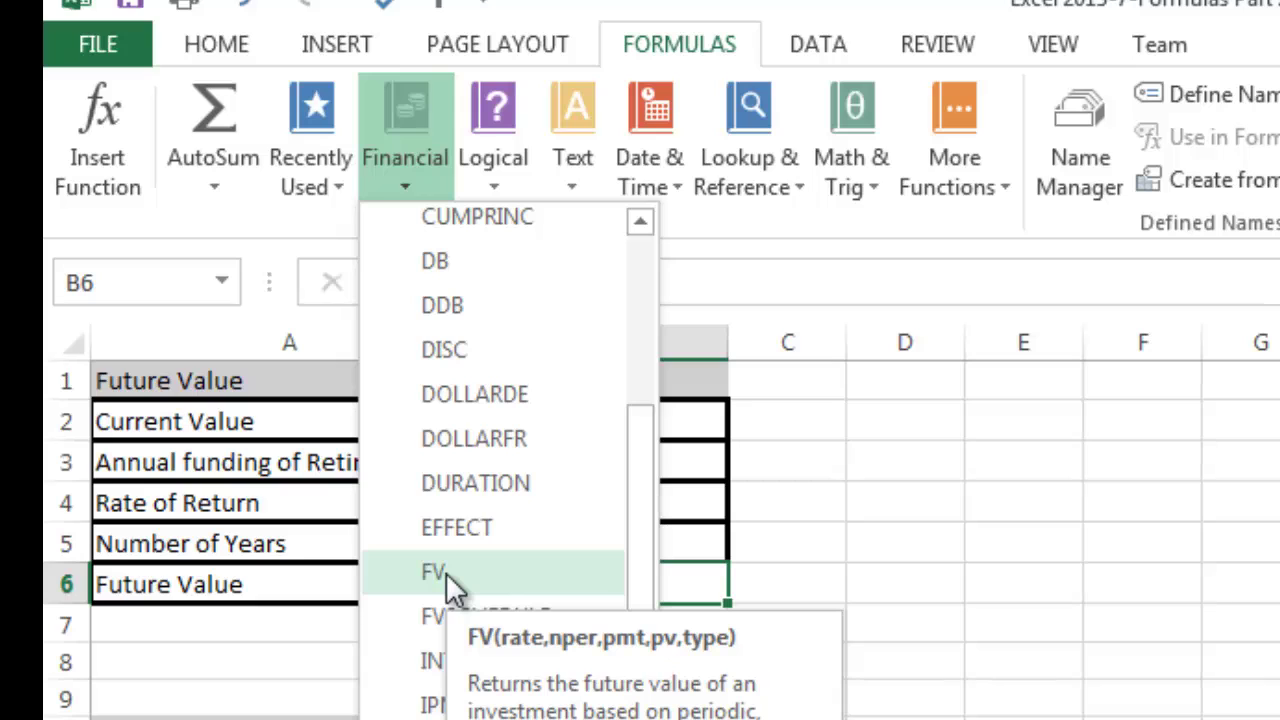
left_click(446, 572)
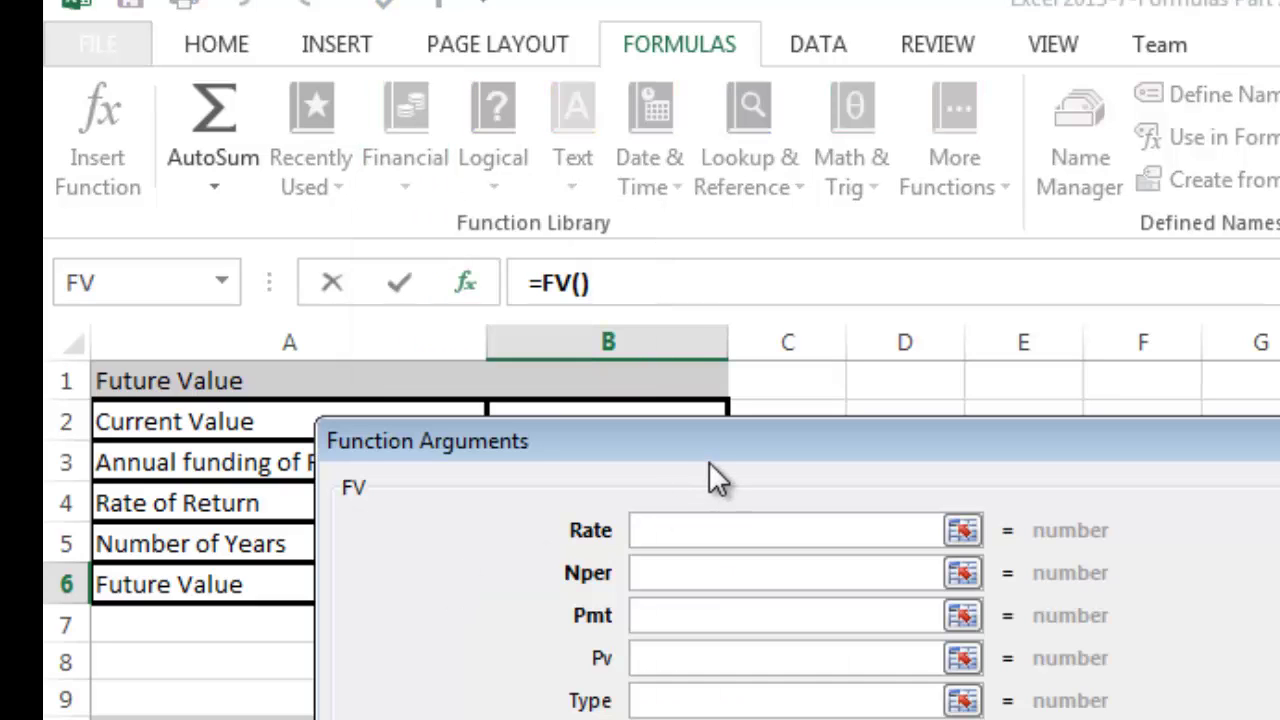
left_click_drag(725, 452, 1084, 386)
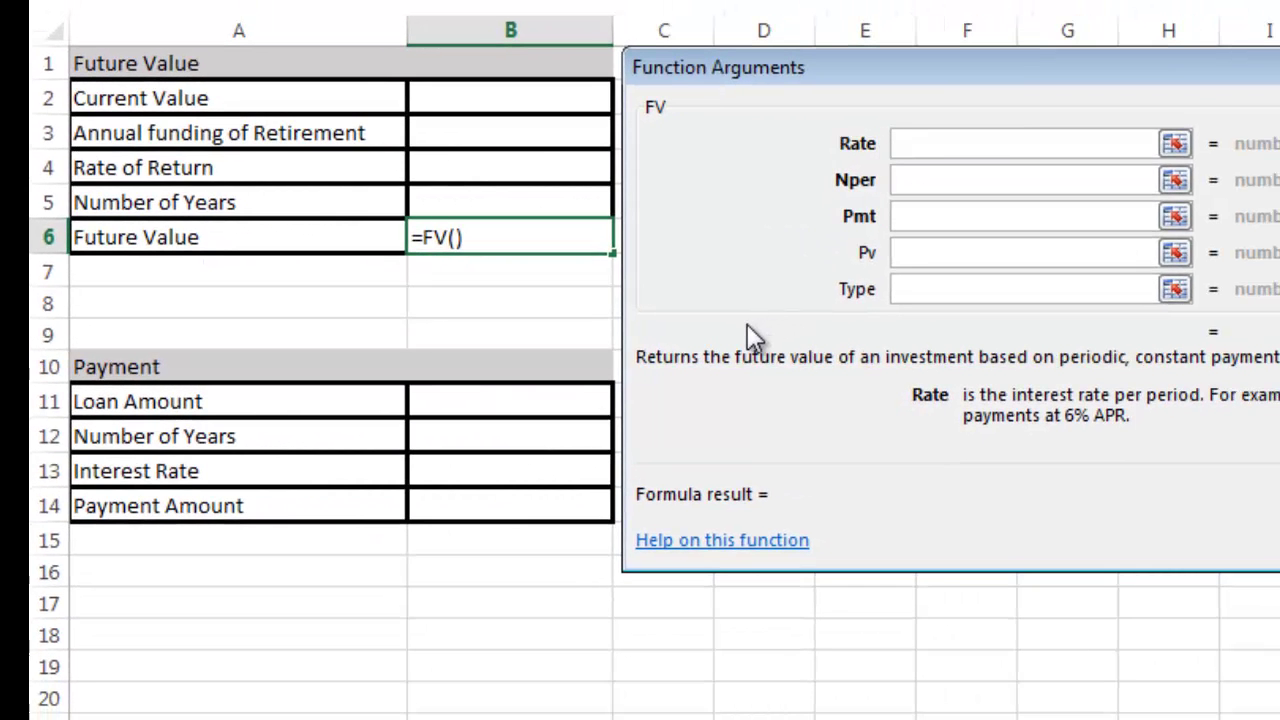
Complete the FV function with Rate .05, Nper 30, Pmt 5000 and Pv 50000, leaving Type empty
type(".0")
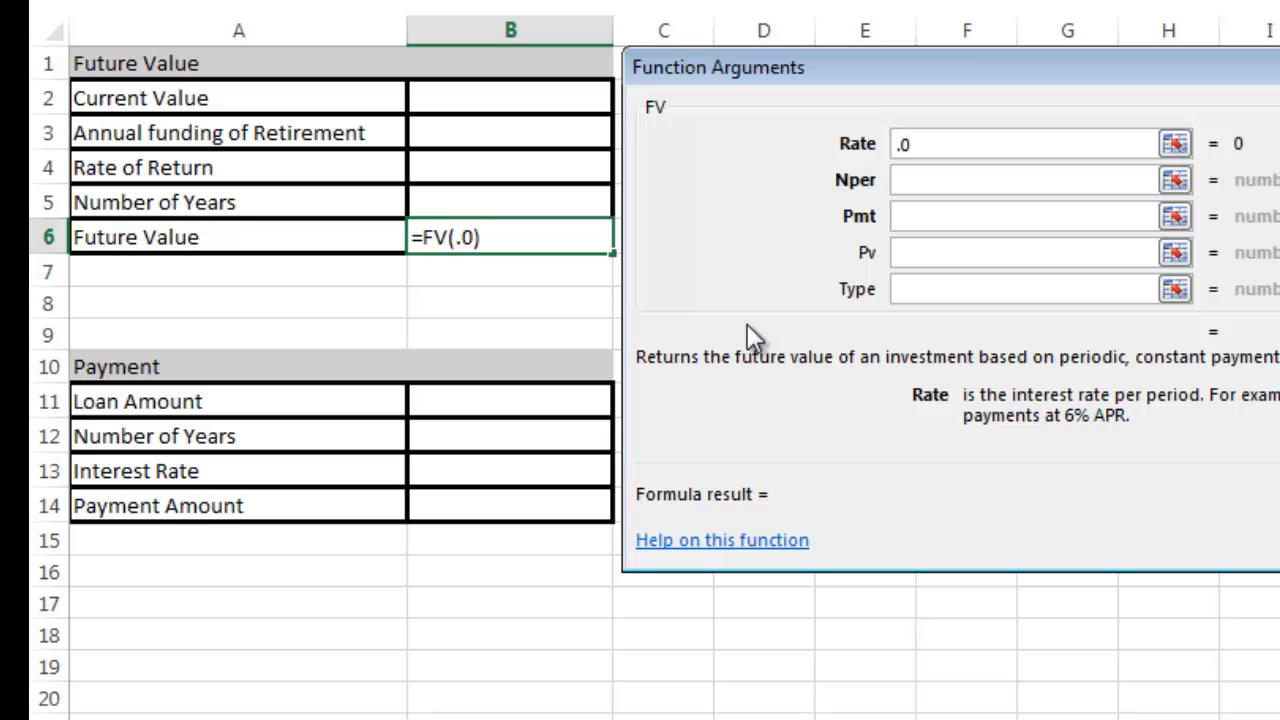
type("5")
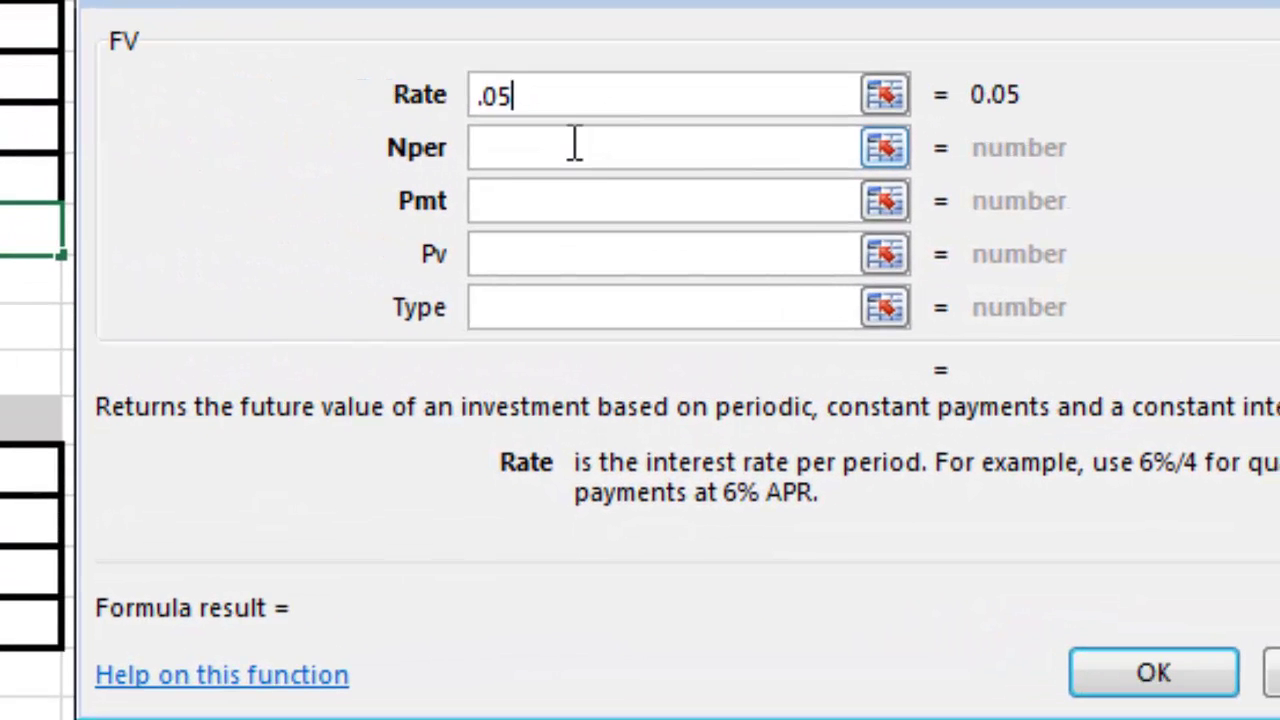
left_click(836, 170)
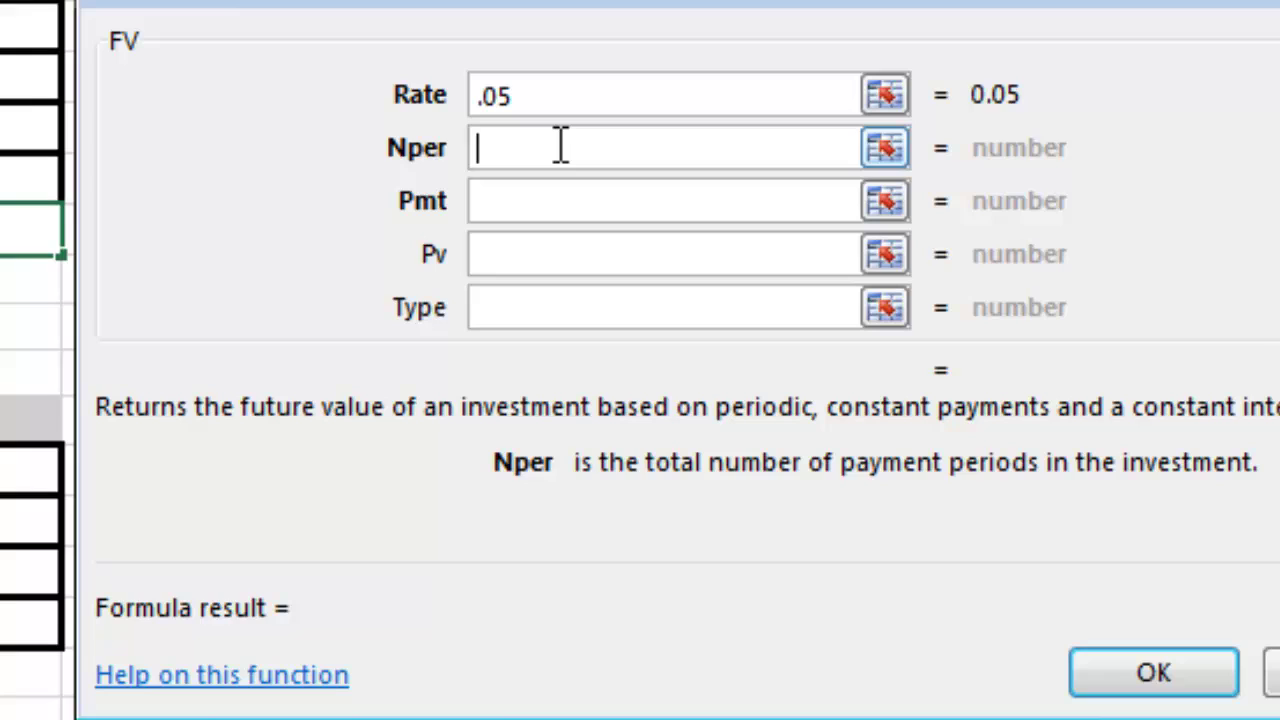
type("30")
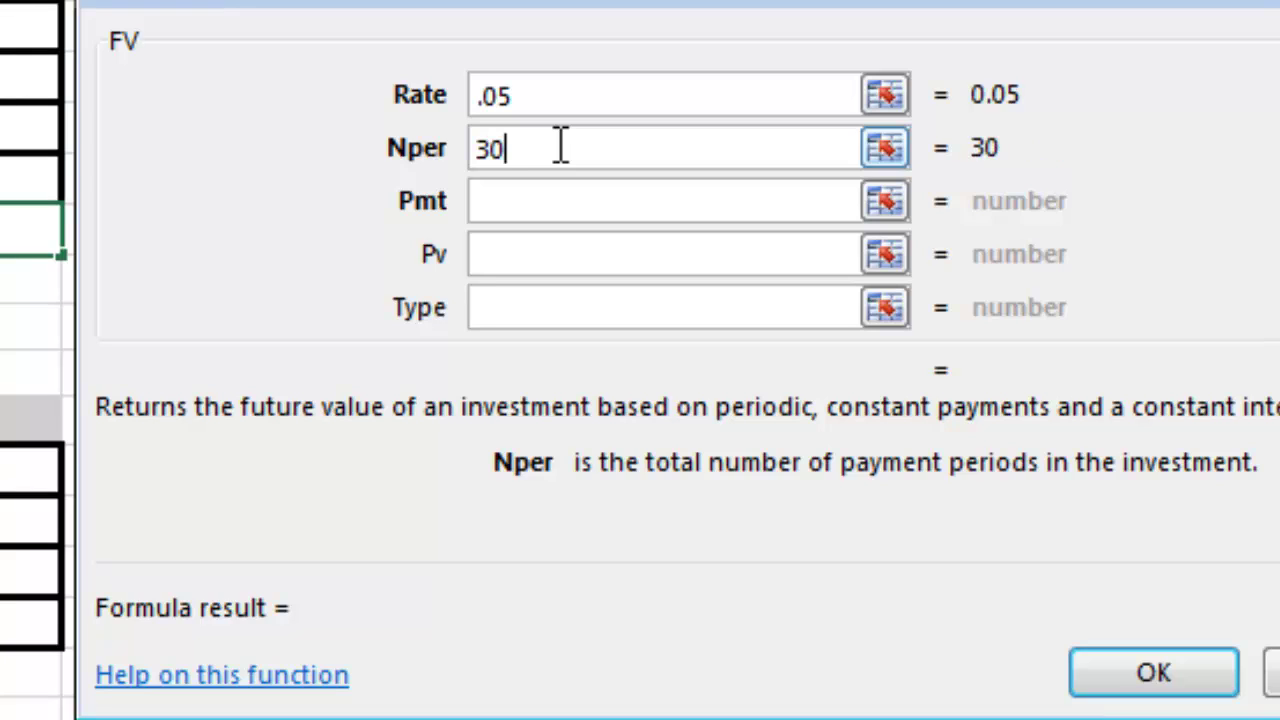
left_click(502, 200)
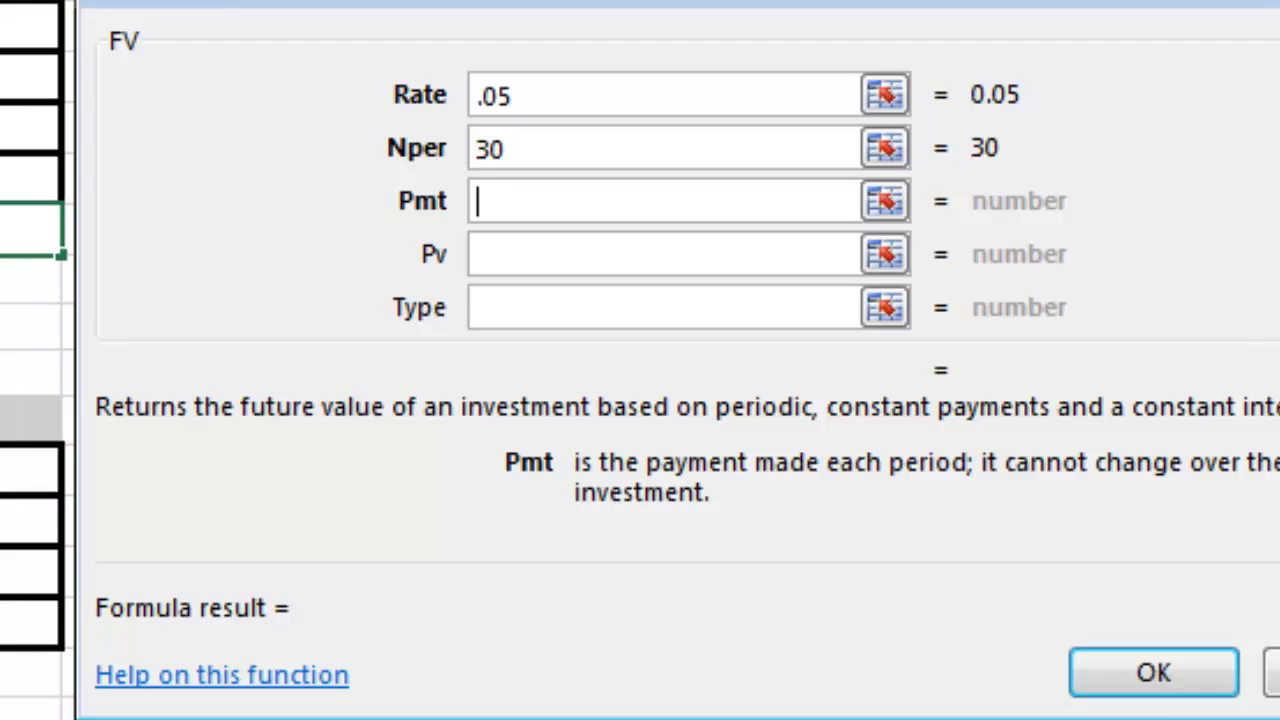
type("5000")
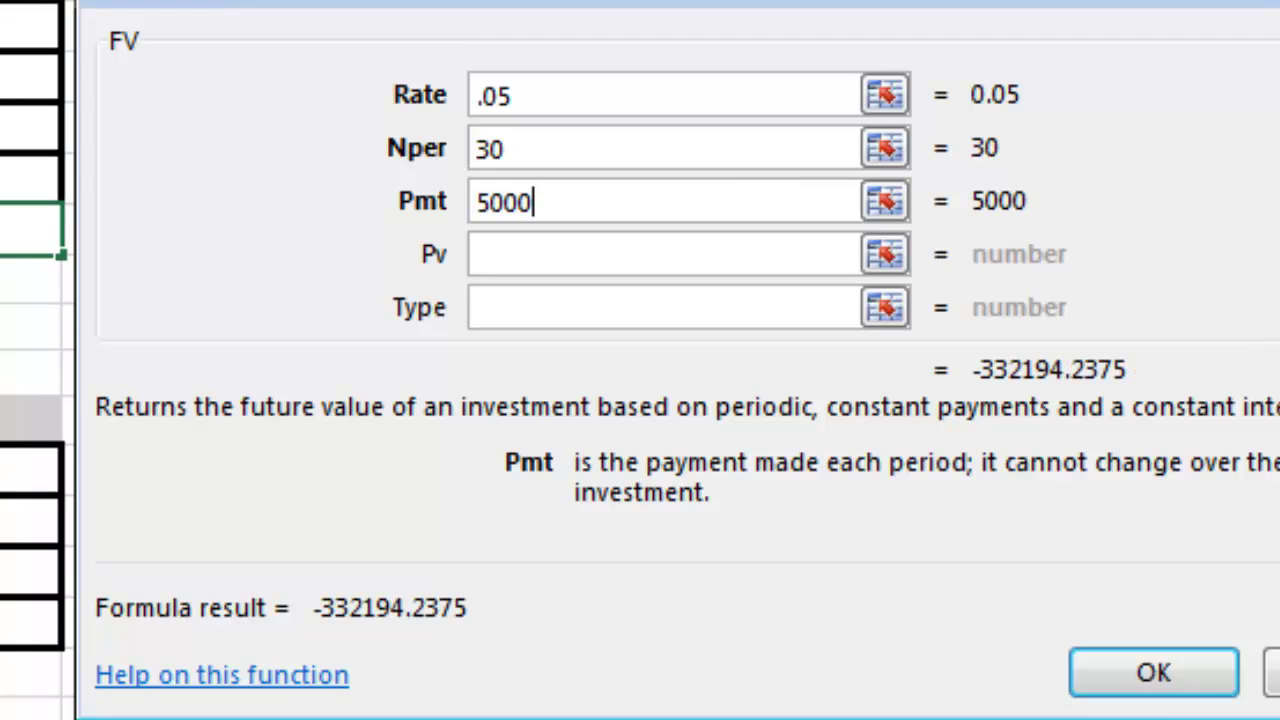
left_click(581, 256)
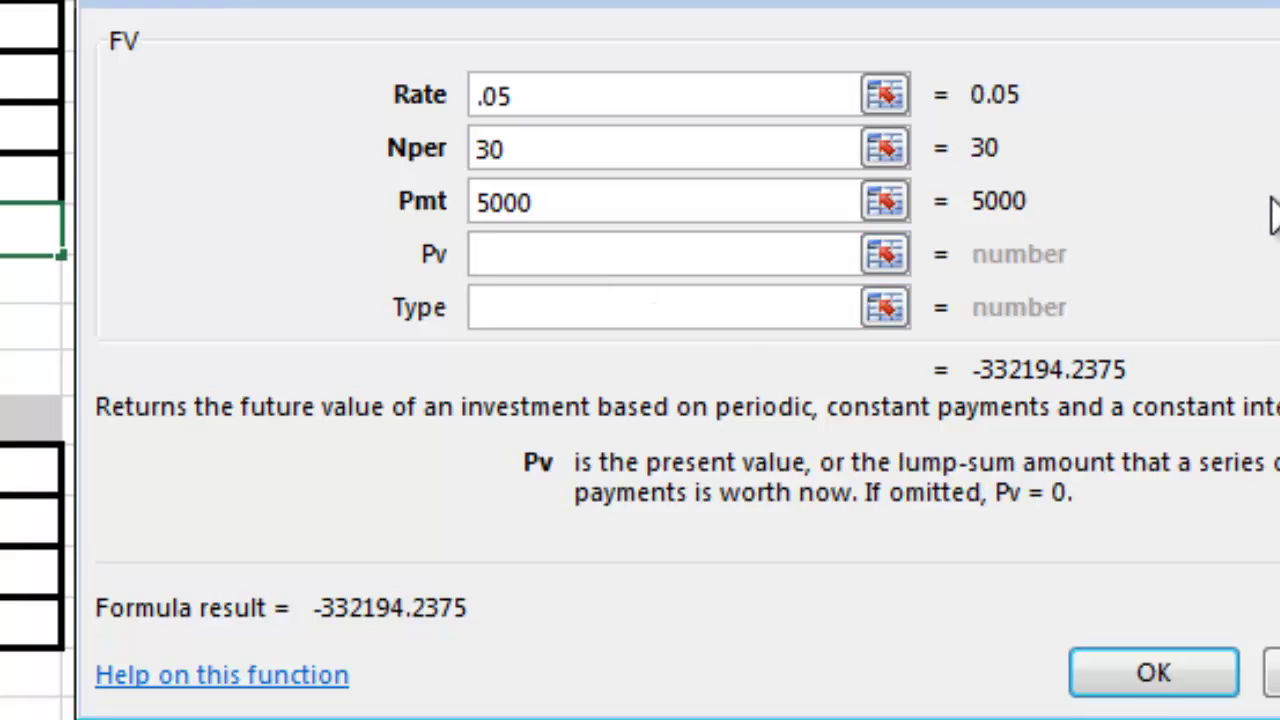
type("50000")
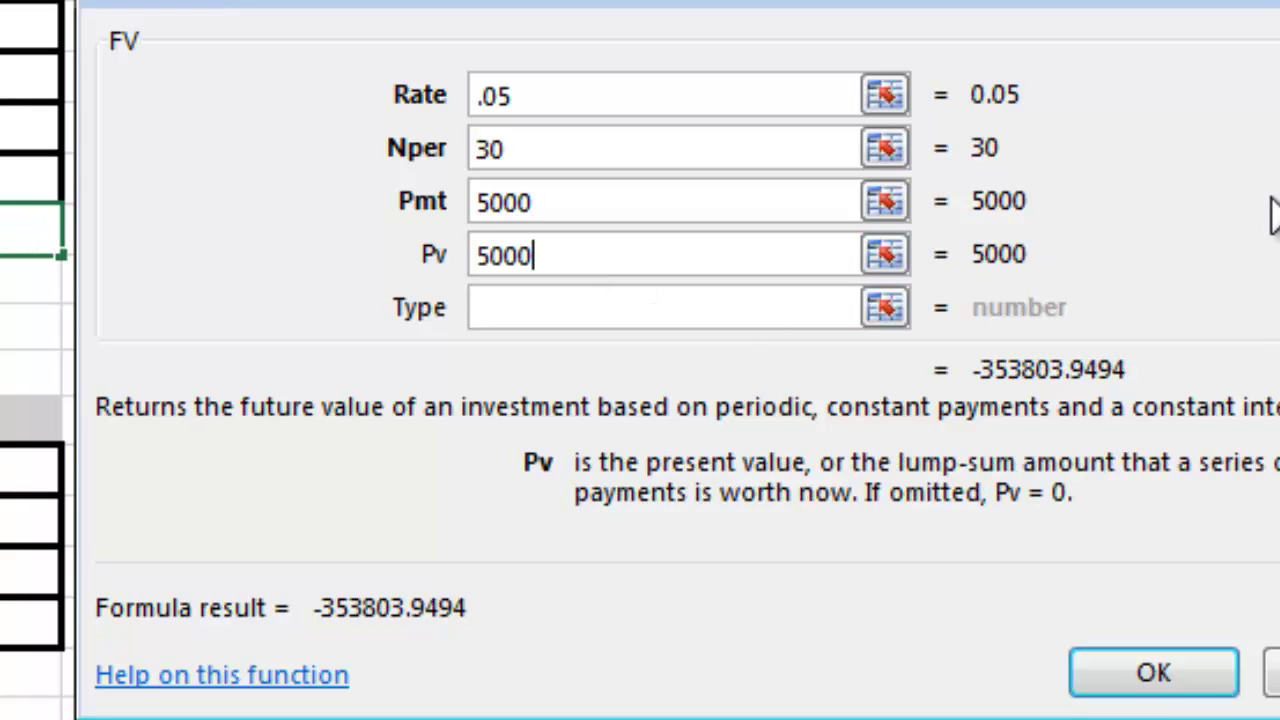
left_click(531, 309)
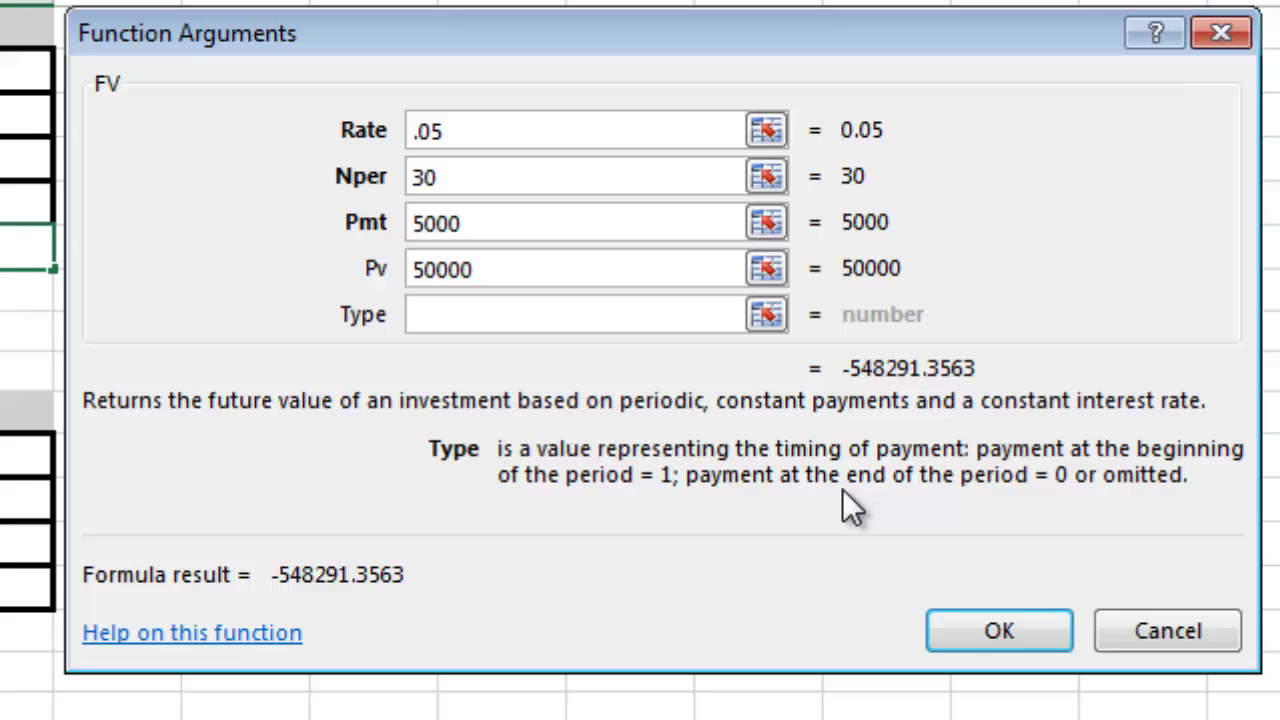
left_click(985, 638)
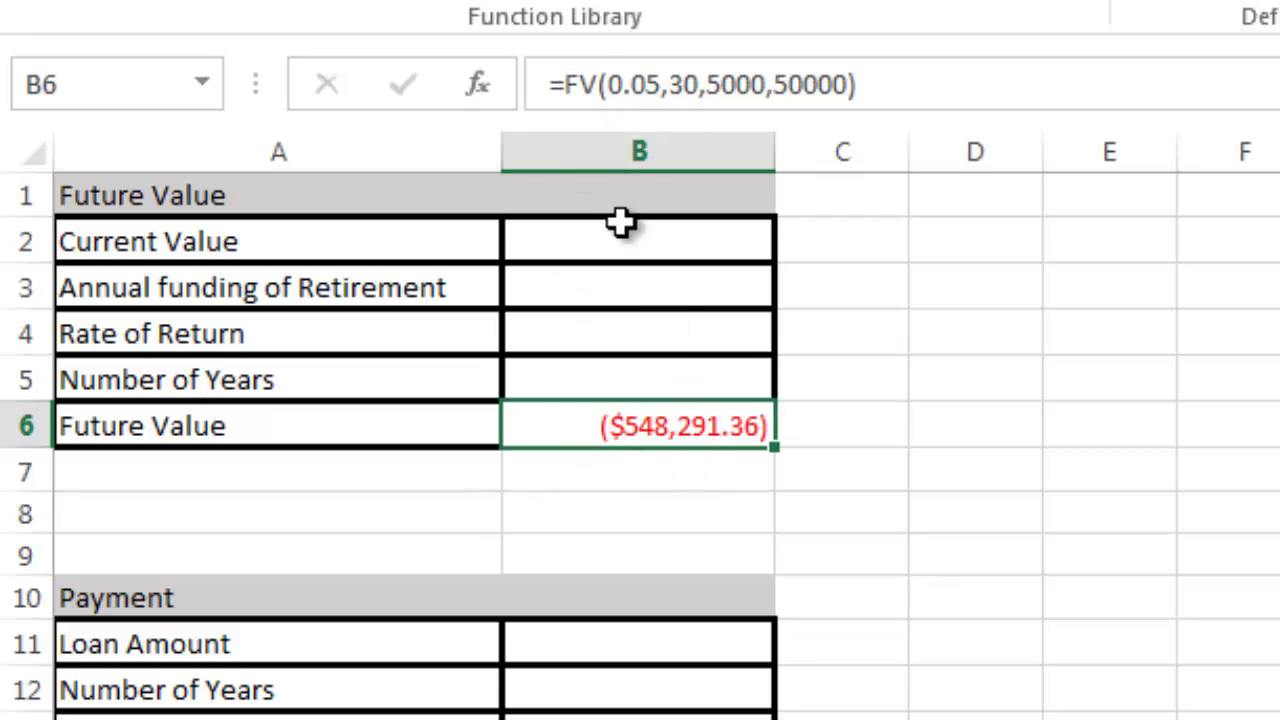
Put a minus sign before FV in the formula in cell B6
left_click(570, 82)
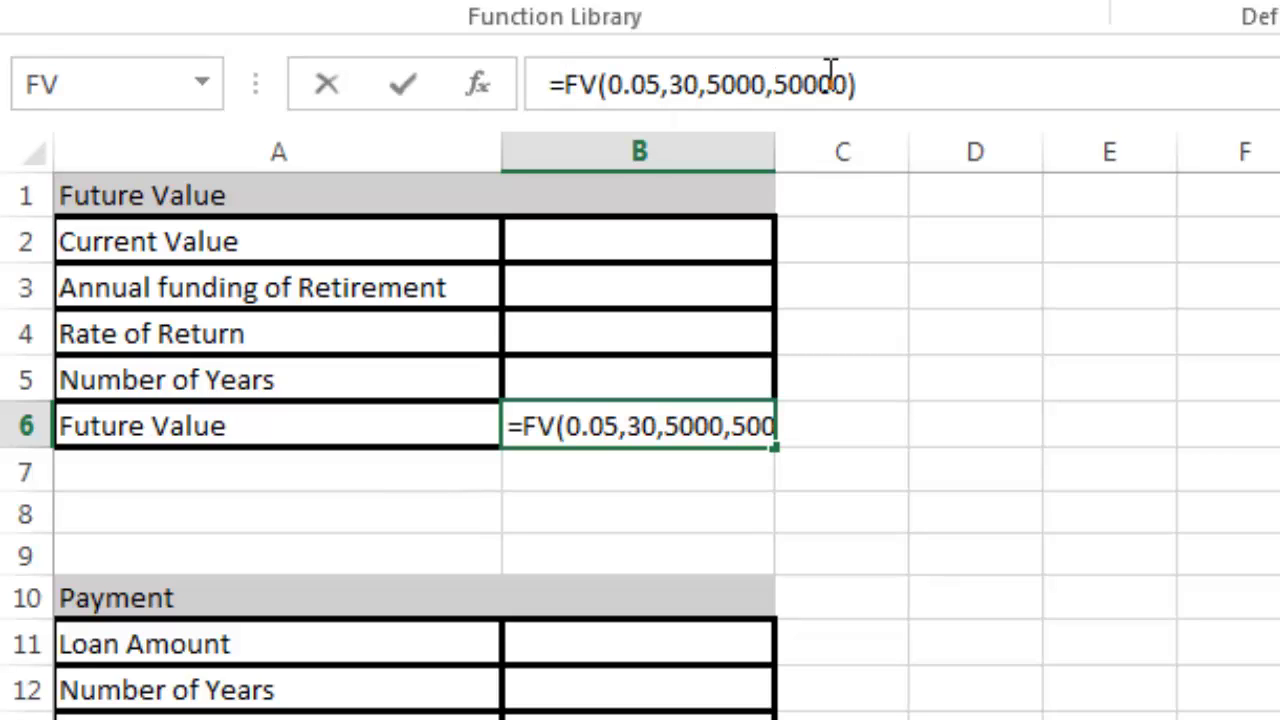
type("-")
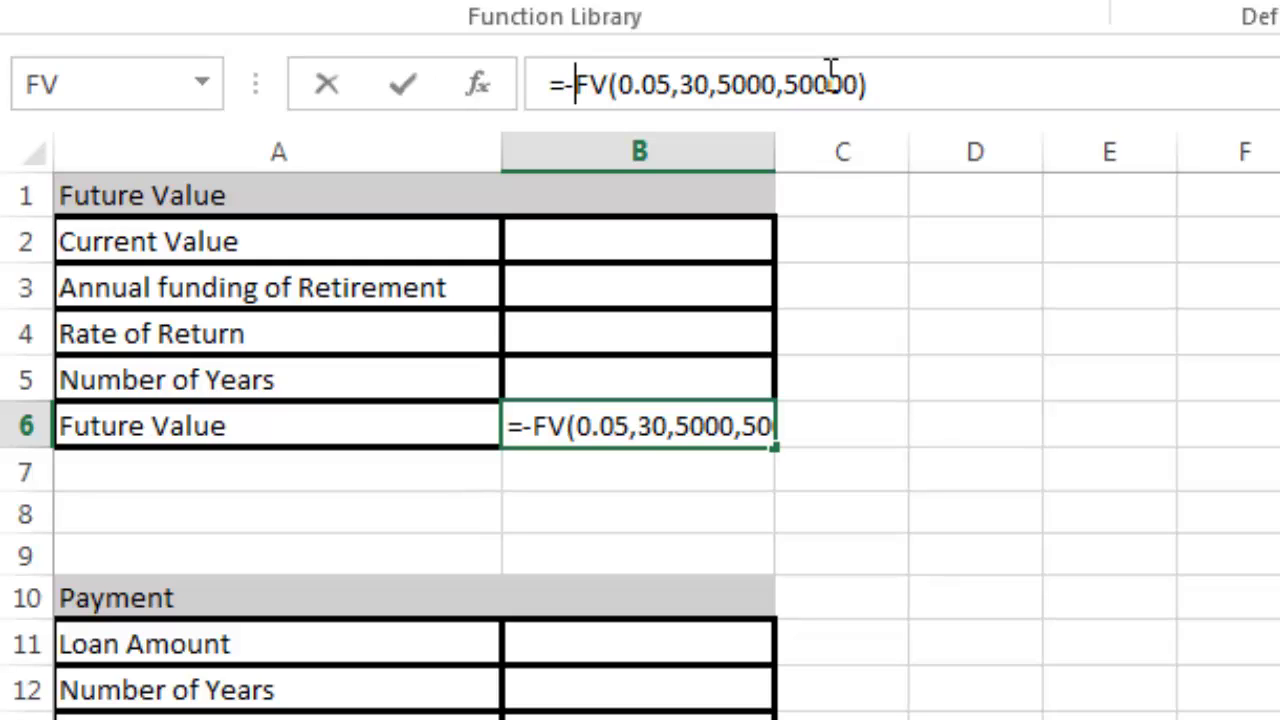
key("Return")
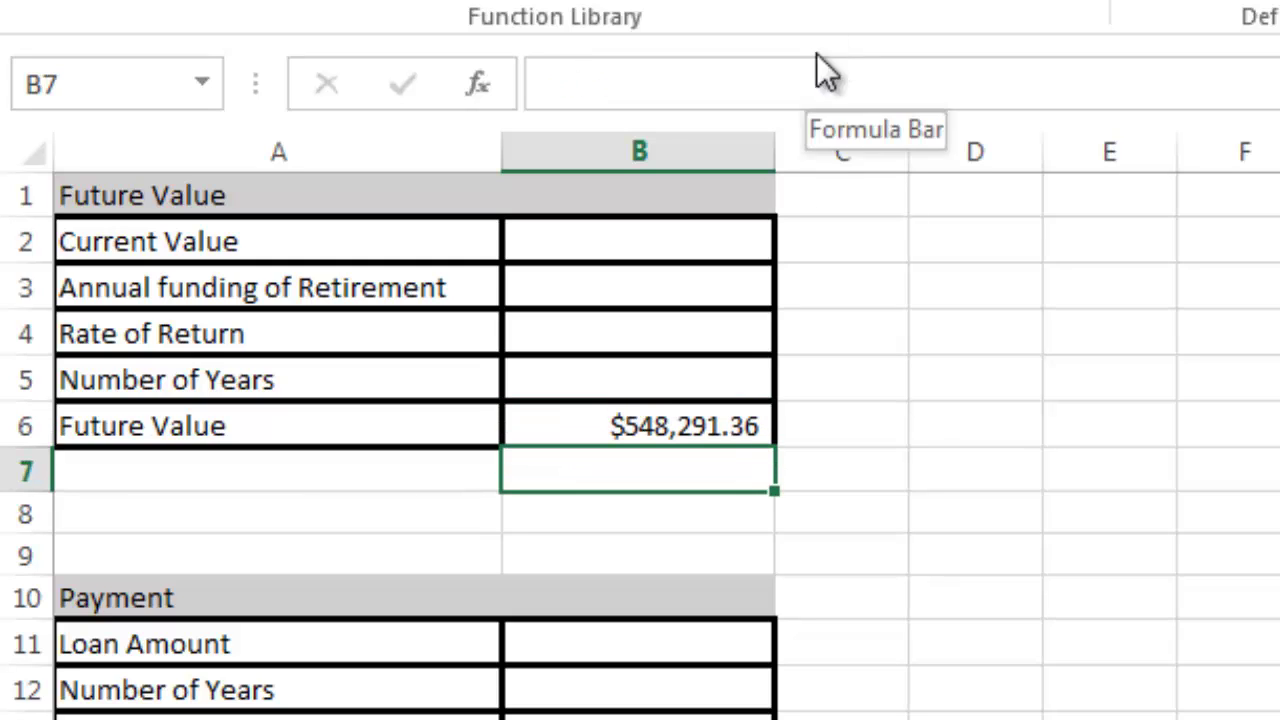
Delete the entire formula from the Future Value cell B6
left_click(668, 430)
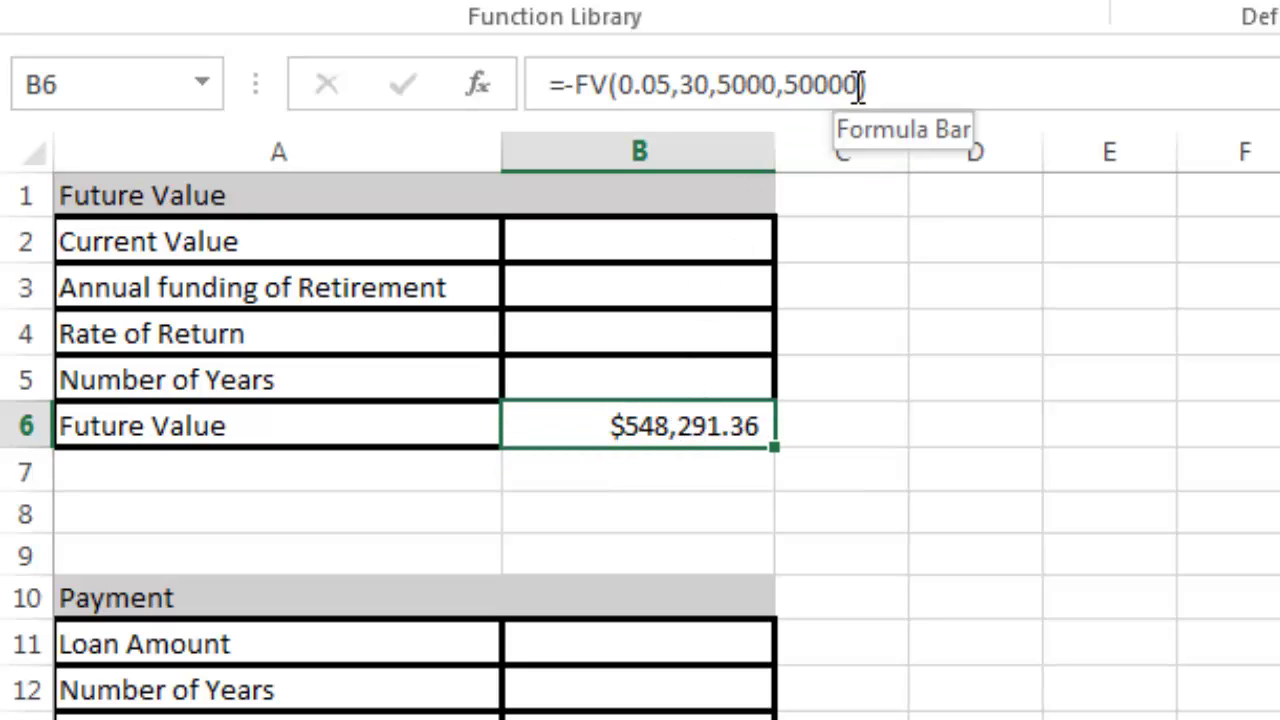
left_click_drag(866, 84, 563, 85)
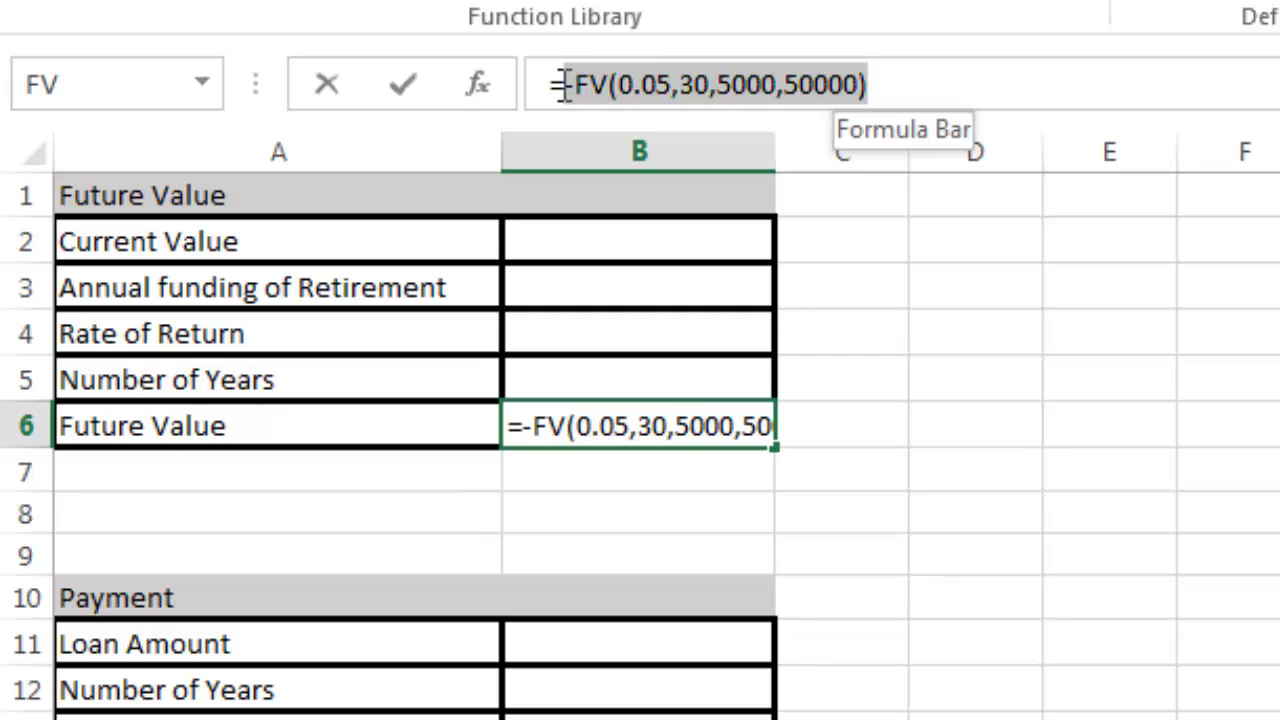
key("BackSpace")
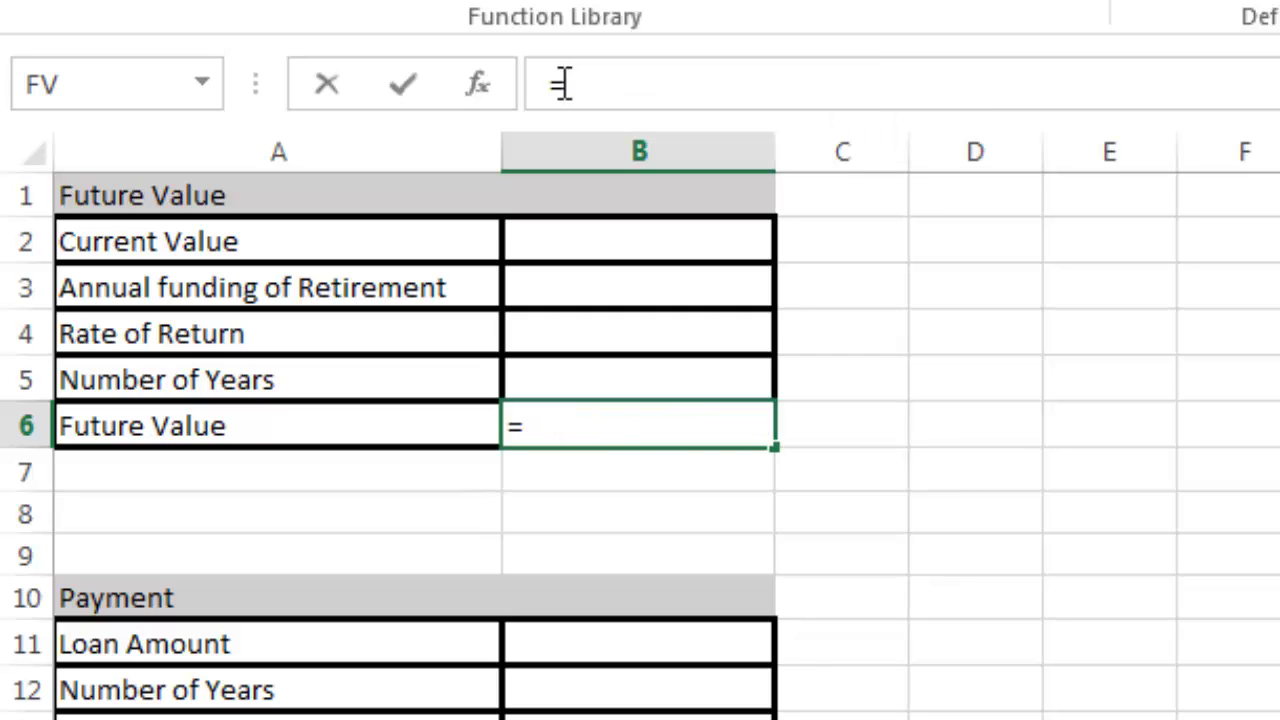
key("BackSpace")
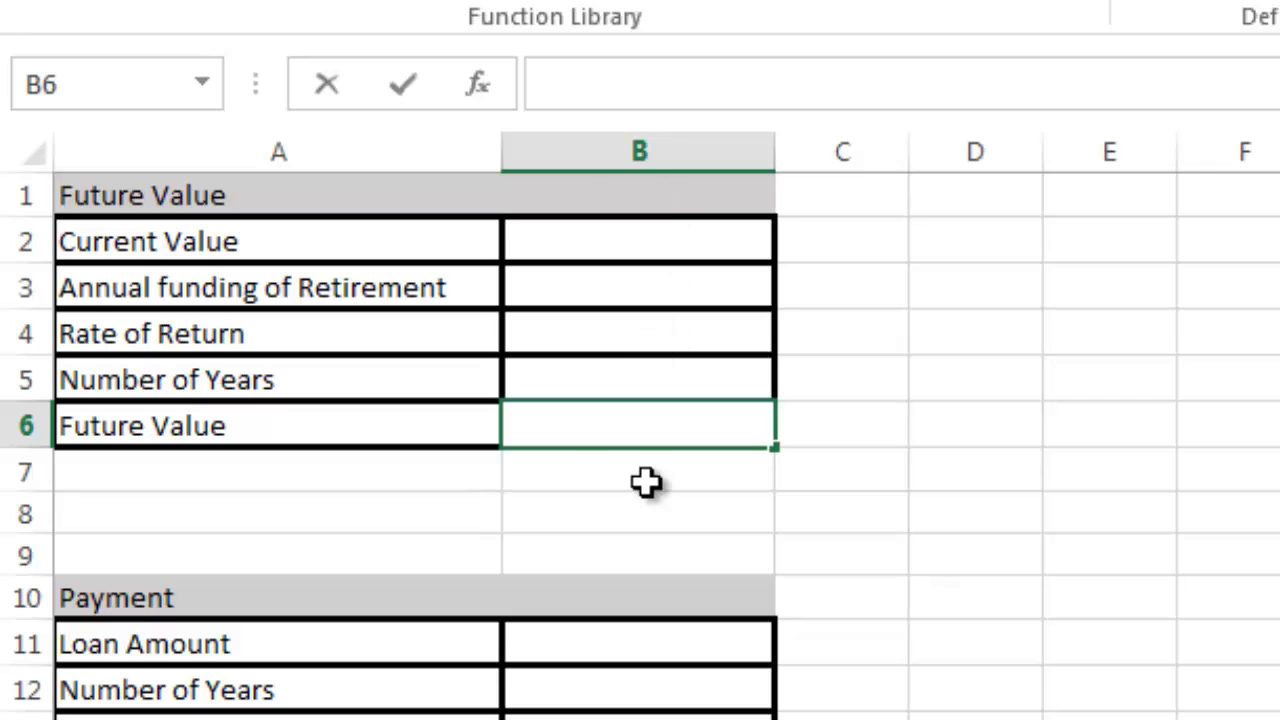
Enter 50000 as the Current Value in B2 and 5000 as the Annual funding of Retirement in B3
left_click(638, 241)
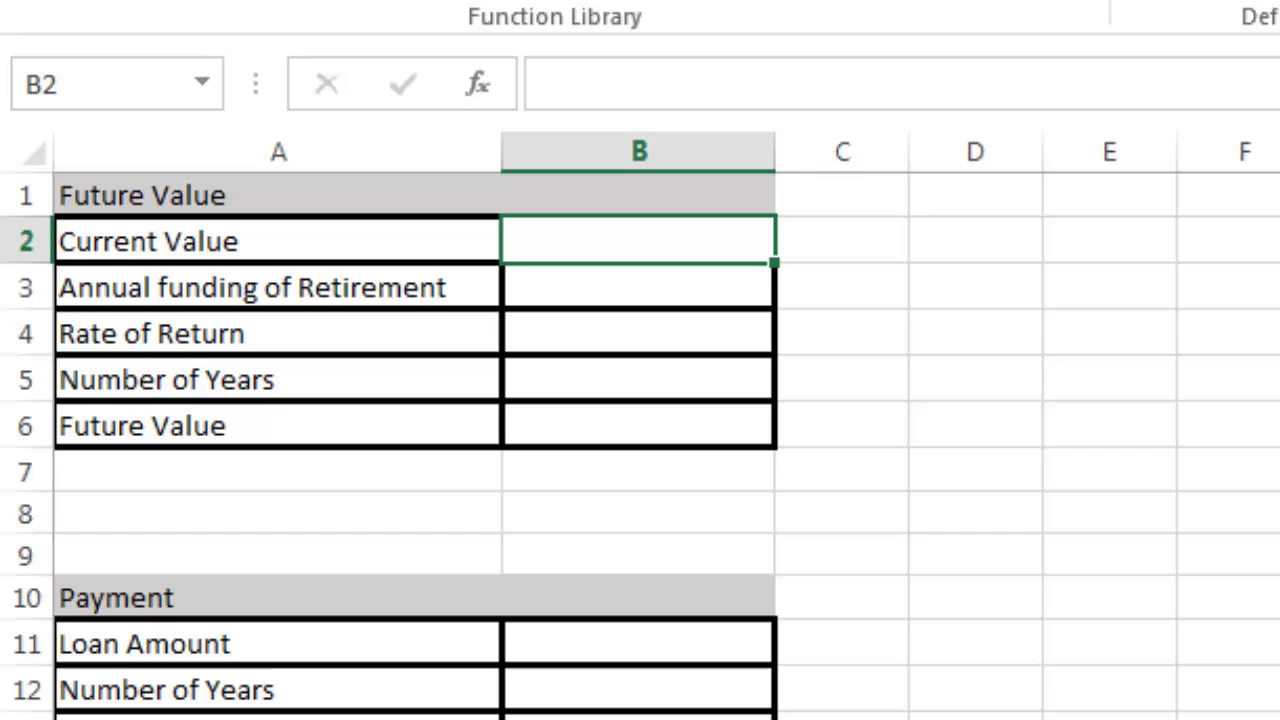
type("55")
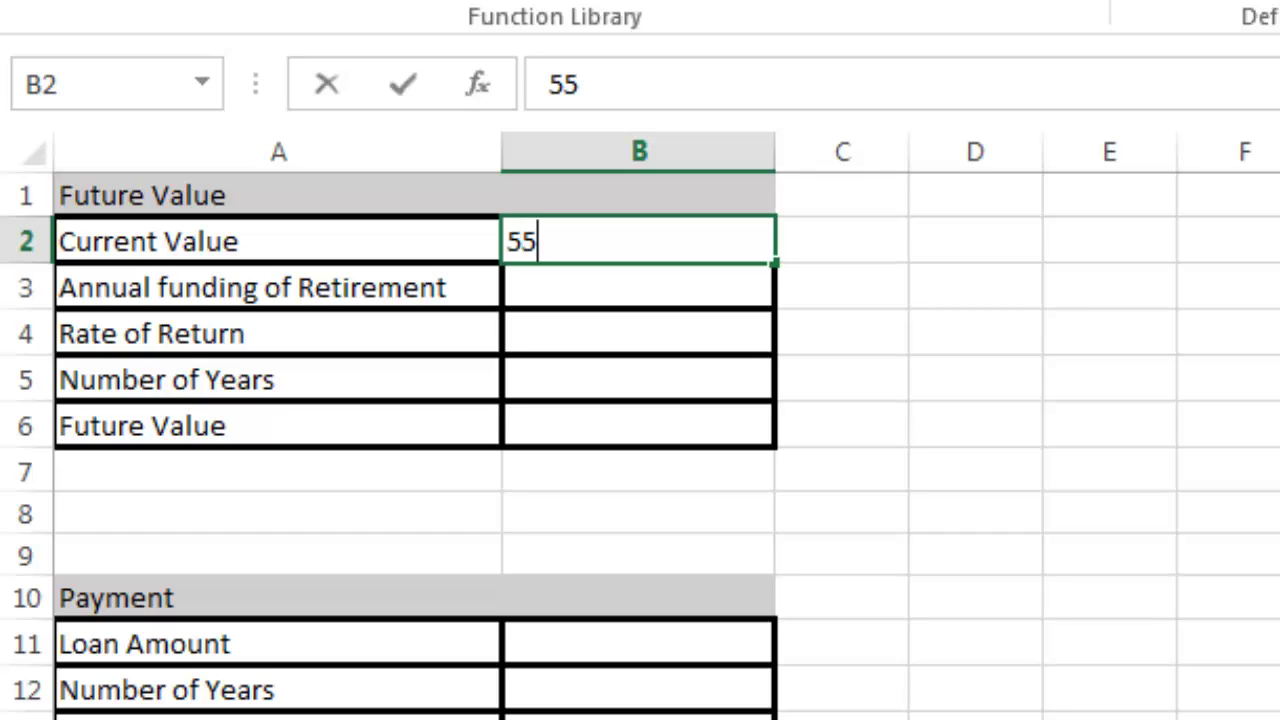
key("BackSpace")
type("0000")
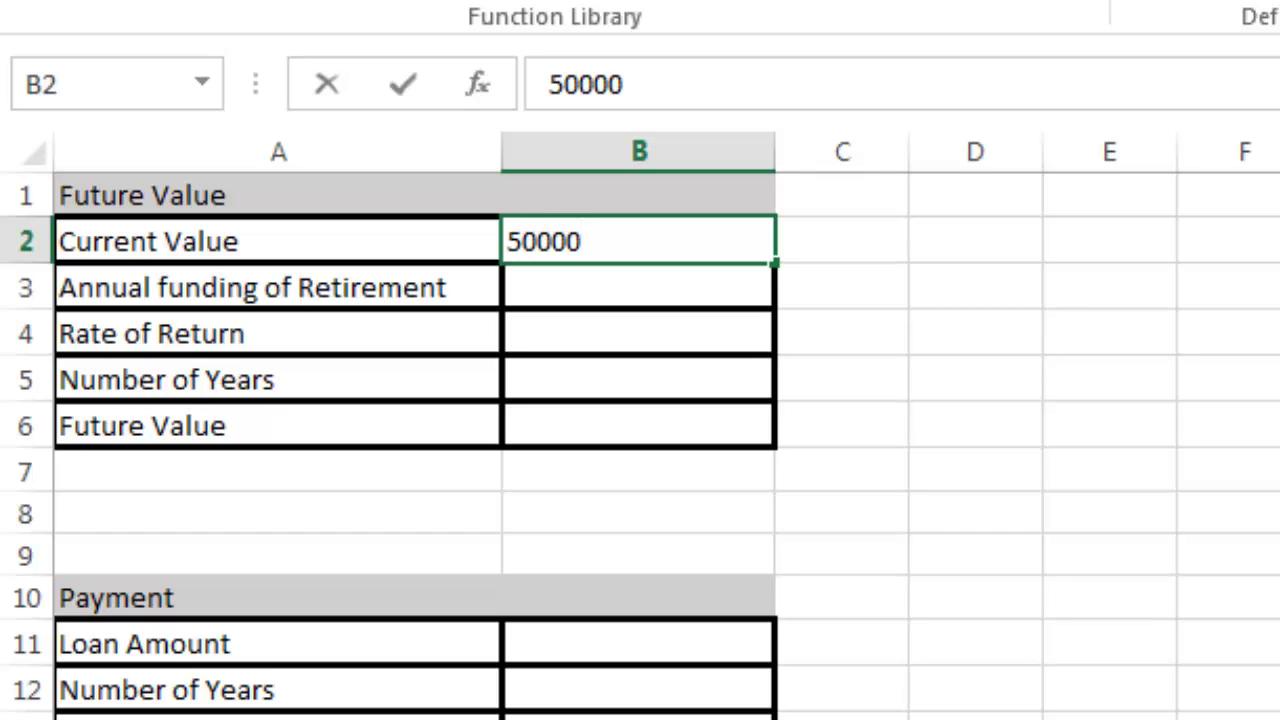
key("Return")
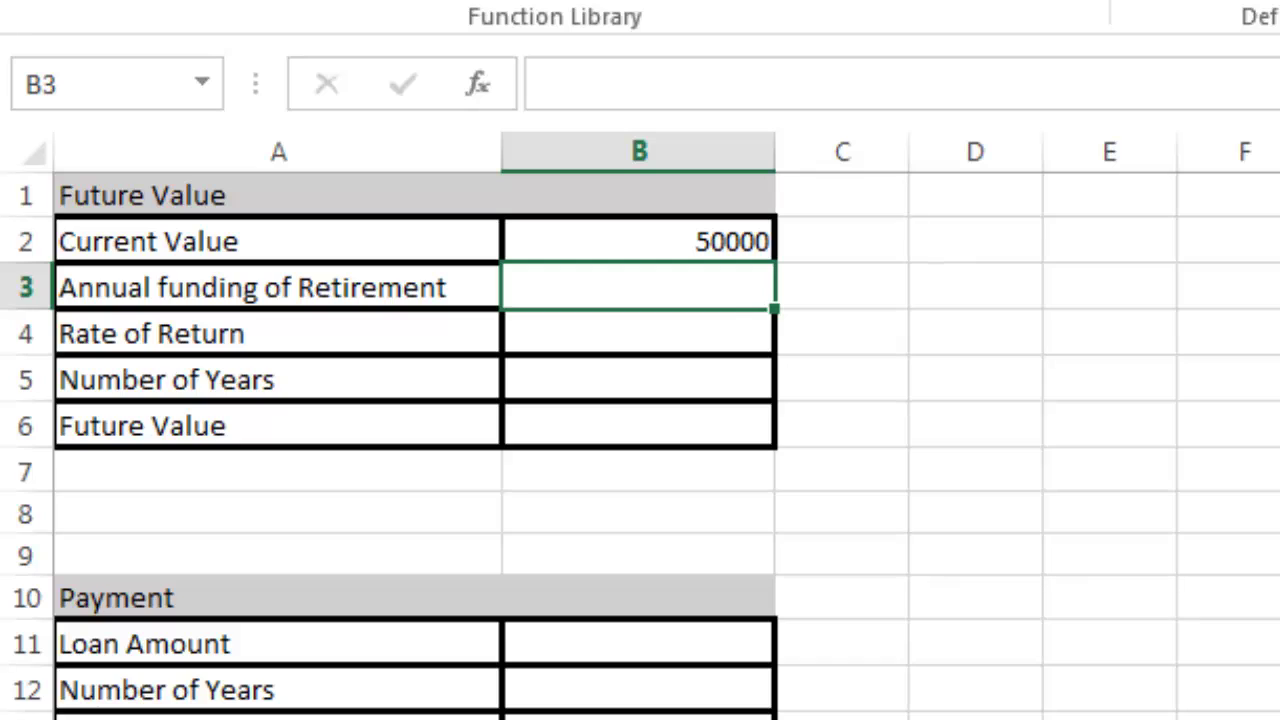
type("5000")
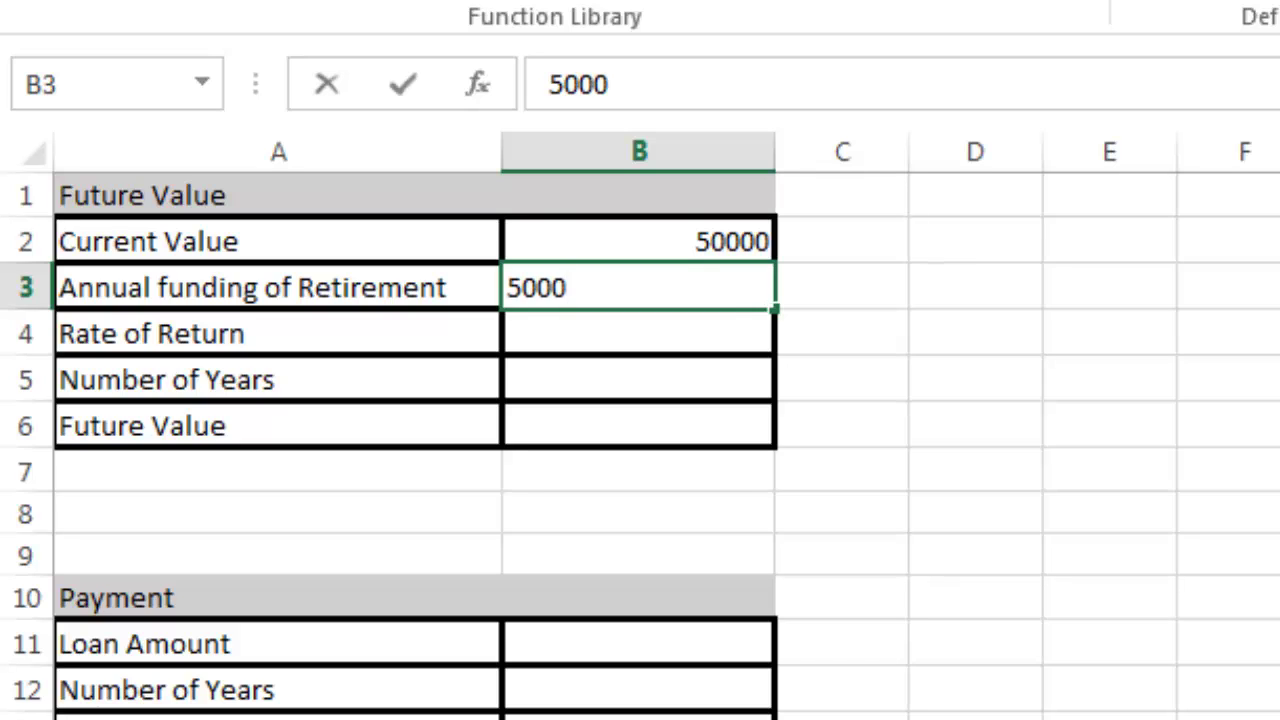
key("Return")
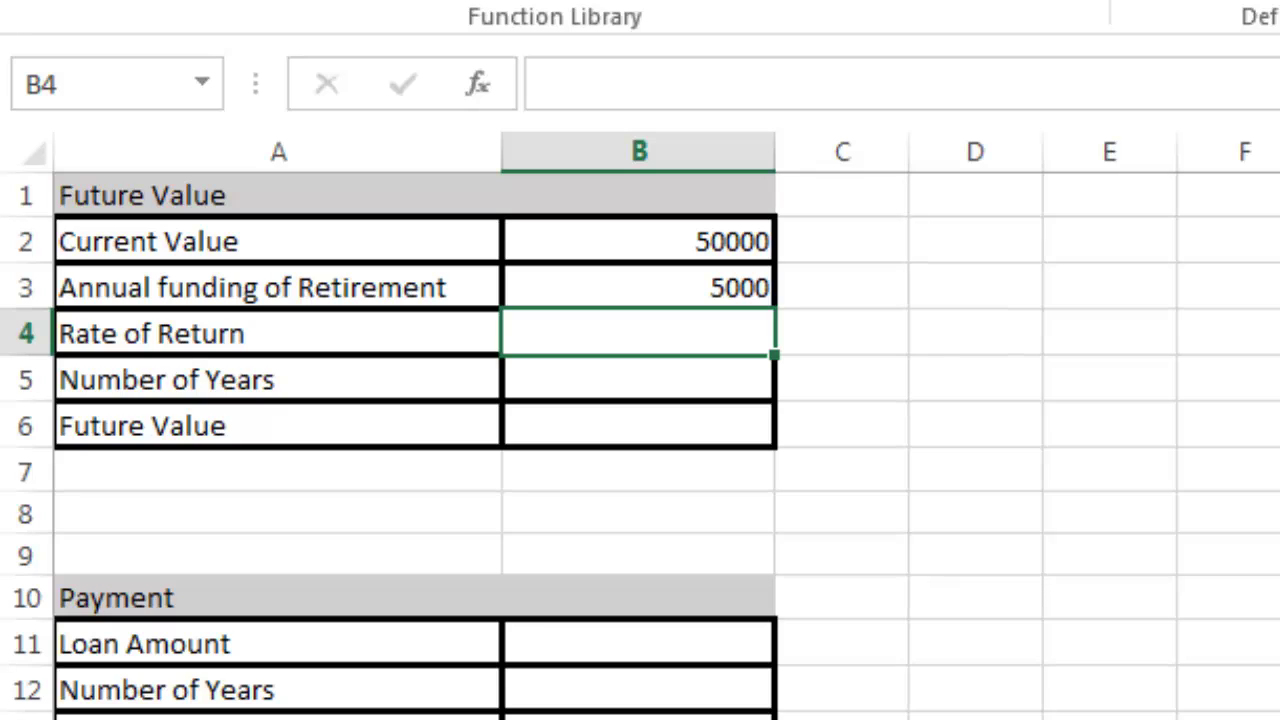
Enter .05 as the Rate of Return in cell B4
type(".0")
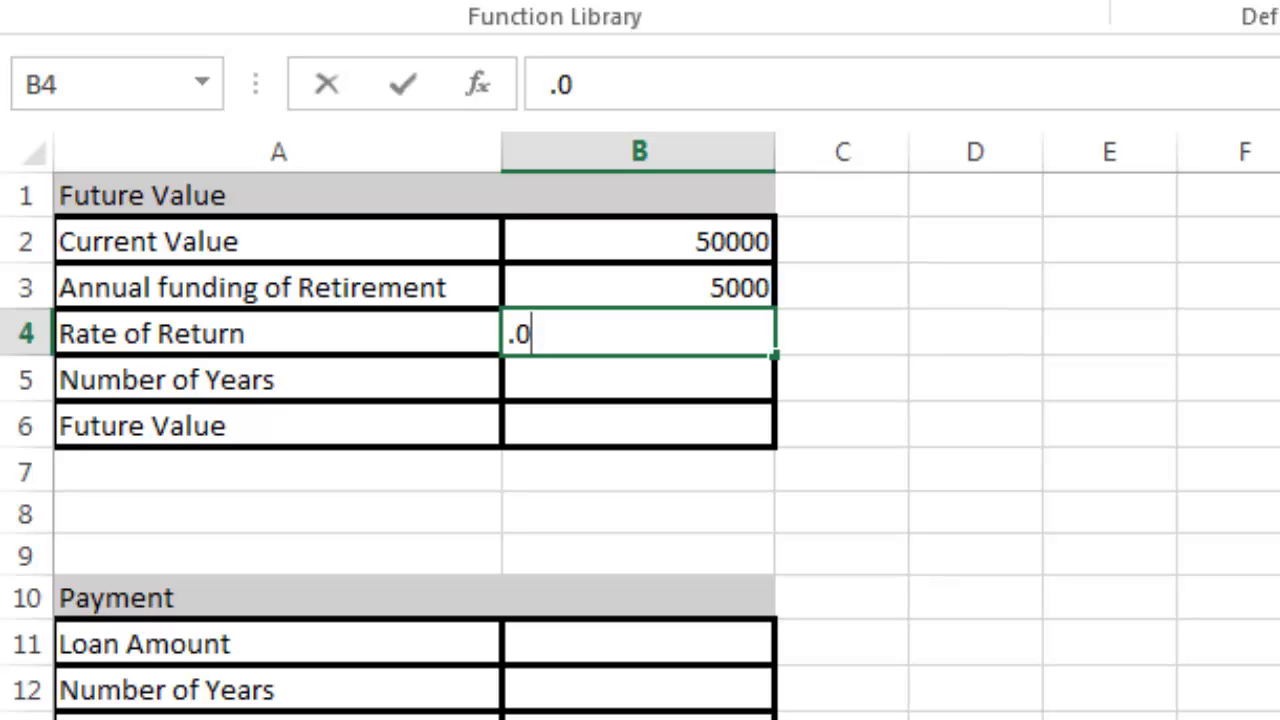
type("5")
key("Return")
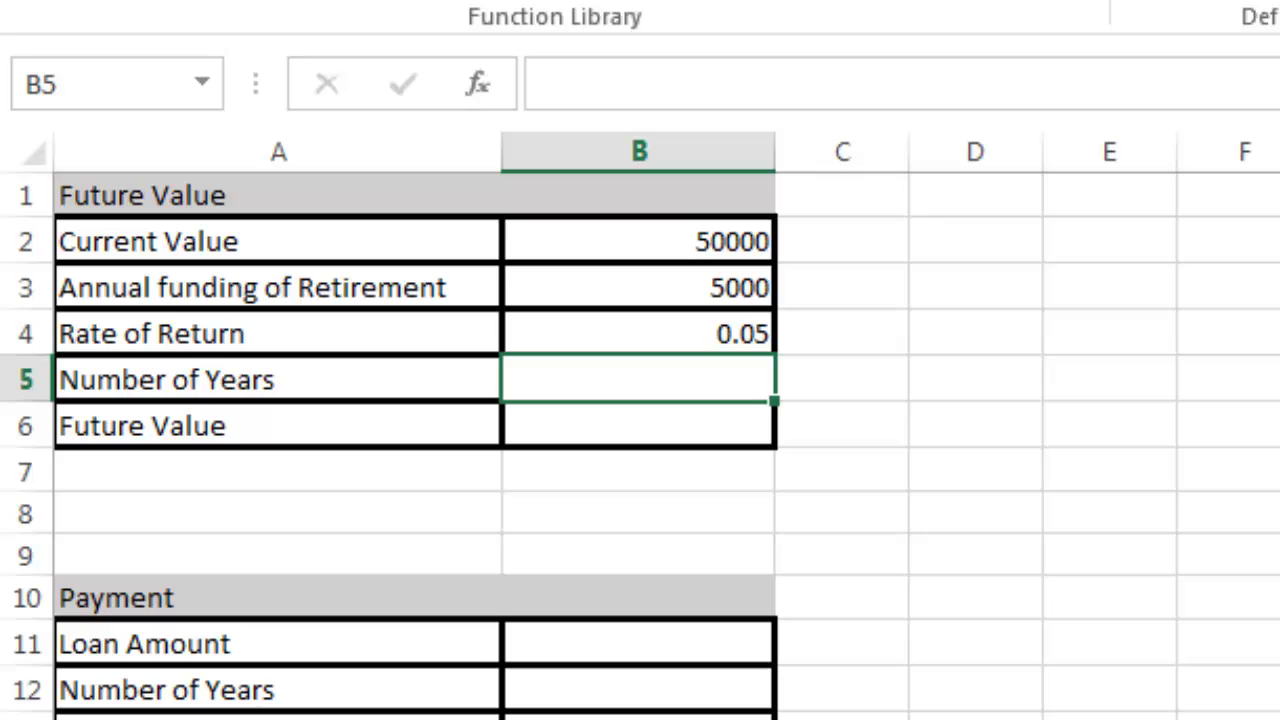
Format the Rate of Return cell B4 as Percentage with 2 decimal places
left_click(708, 333)
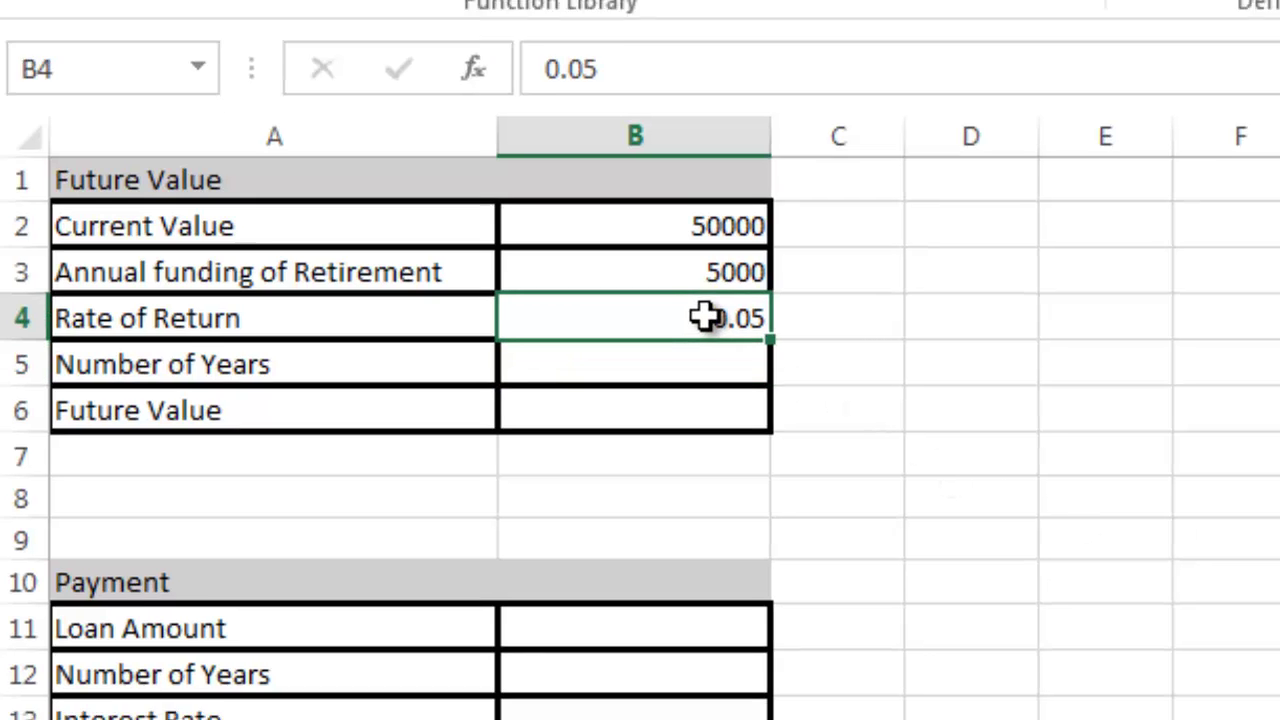
right_click(708, 333)
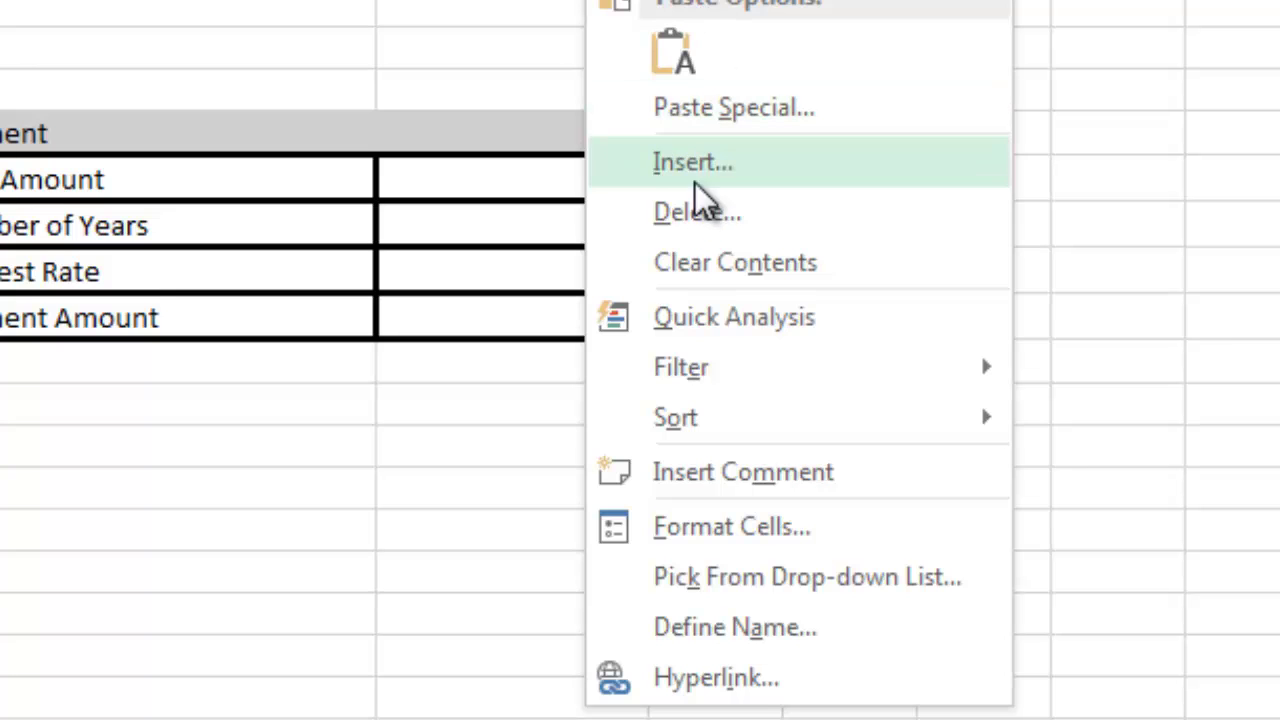
left_click(688, 527)
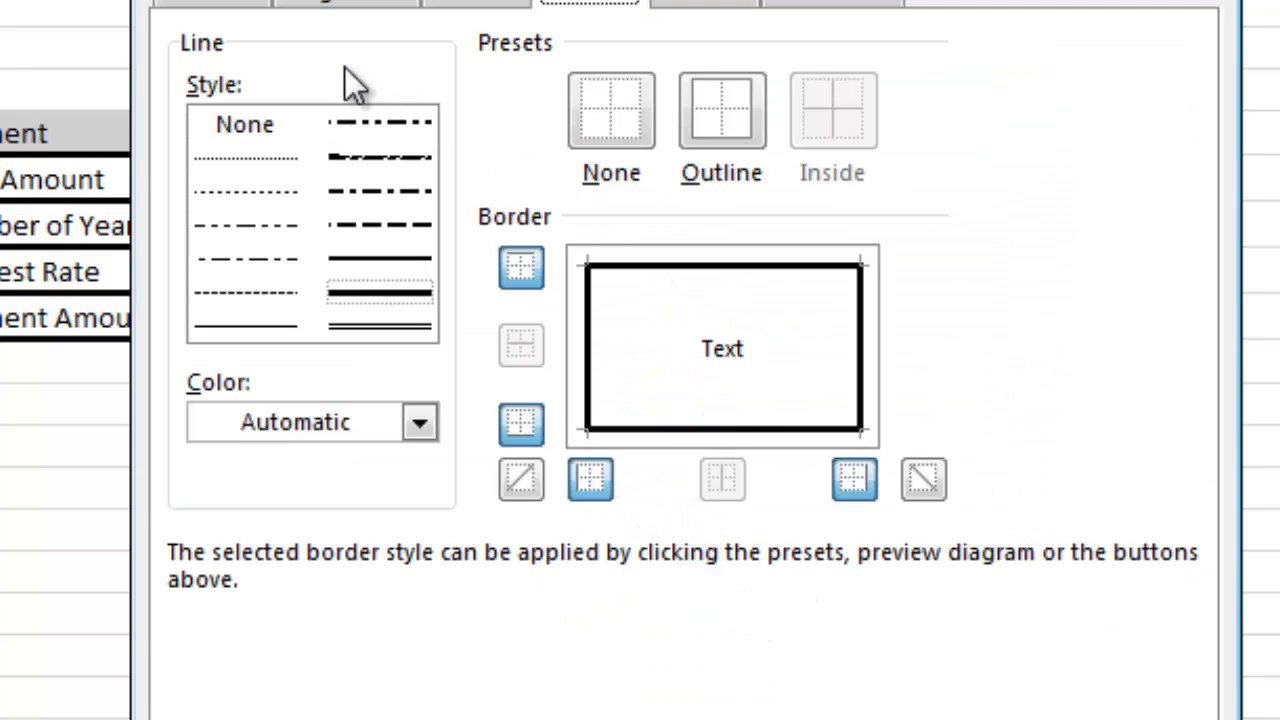
left_click(232, 4)
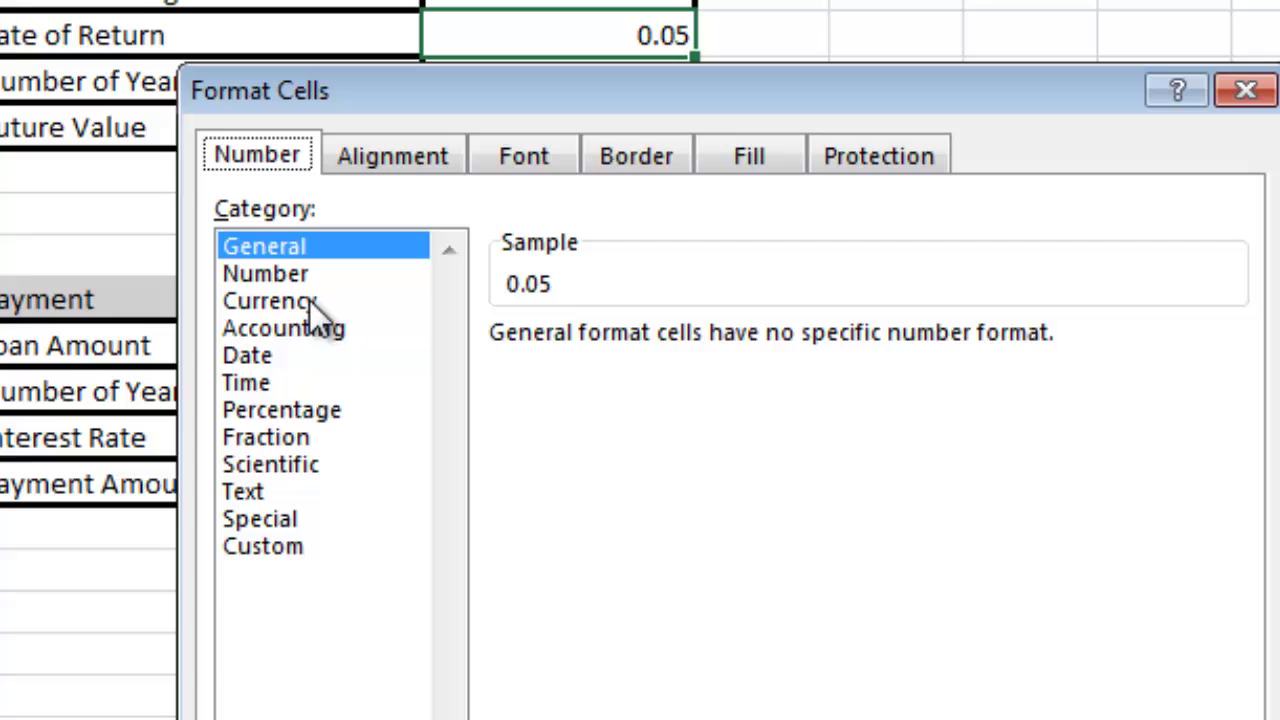
left_click(349, 402)
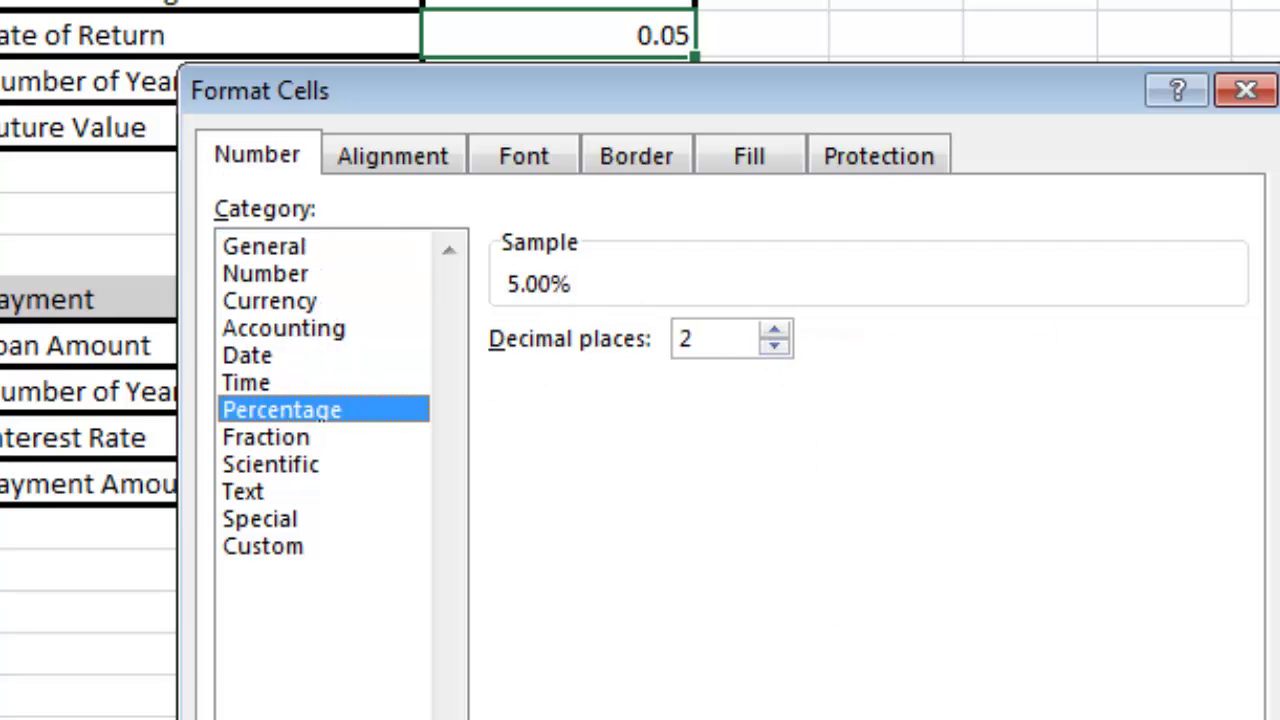
key("Return")
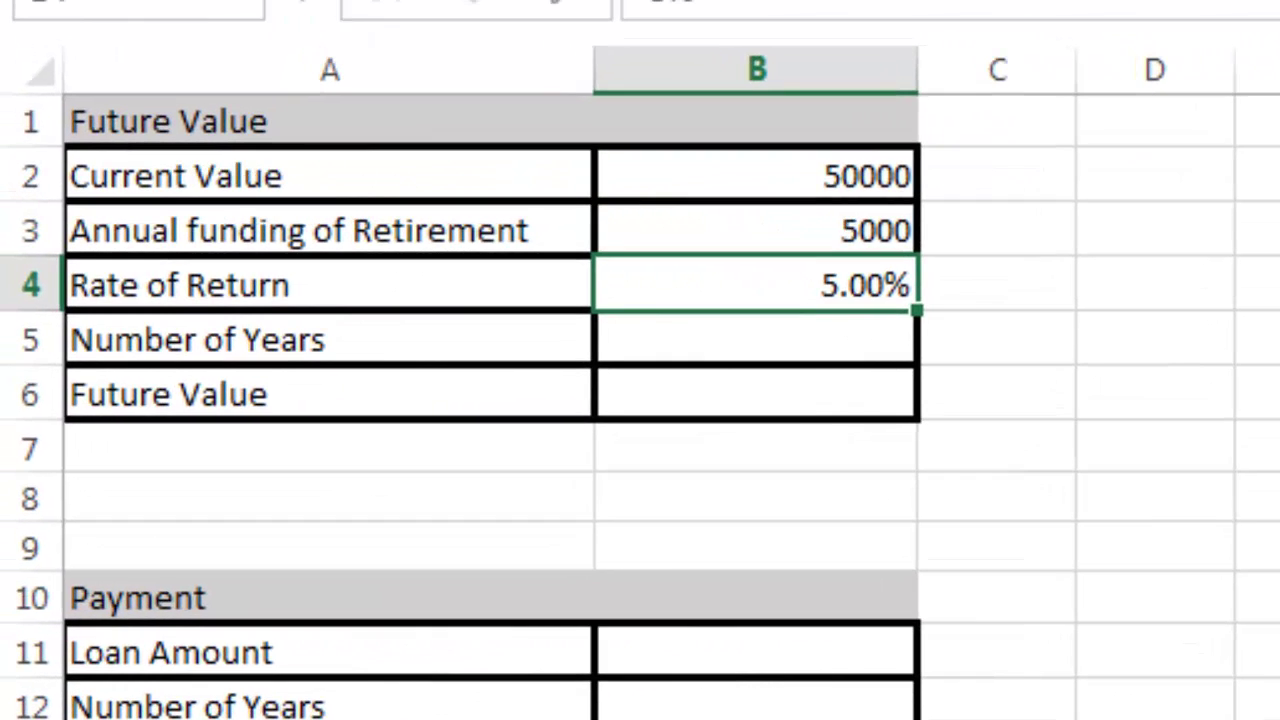
Try 5 and 6 as whole-number entries in the percentage-formatted Rate of Return cell B4
type("5")
key("Return")
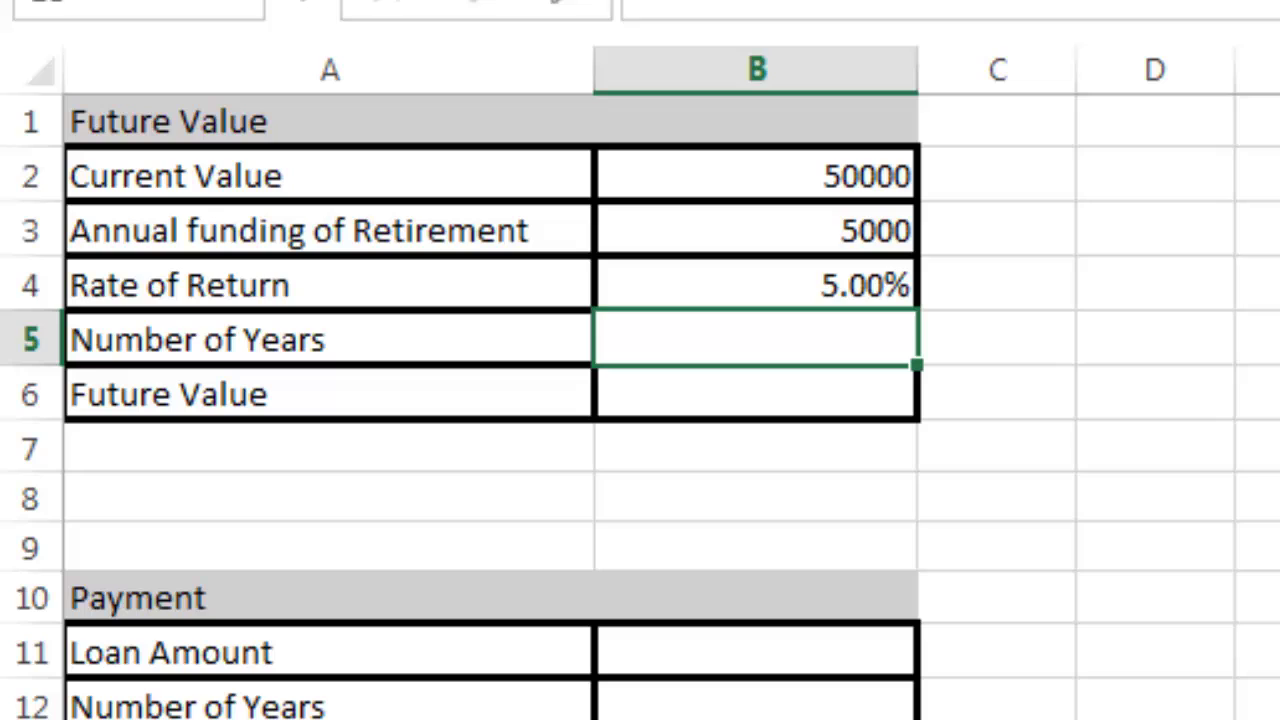
left_click(755, 285)
type("6")
key("Return")
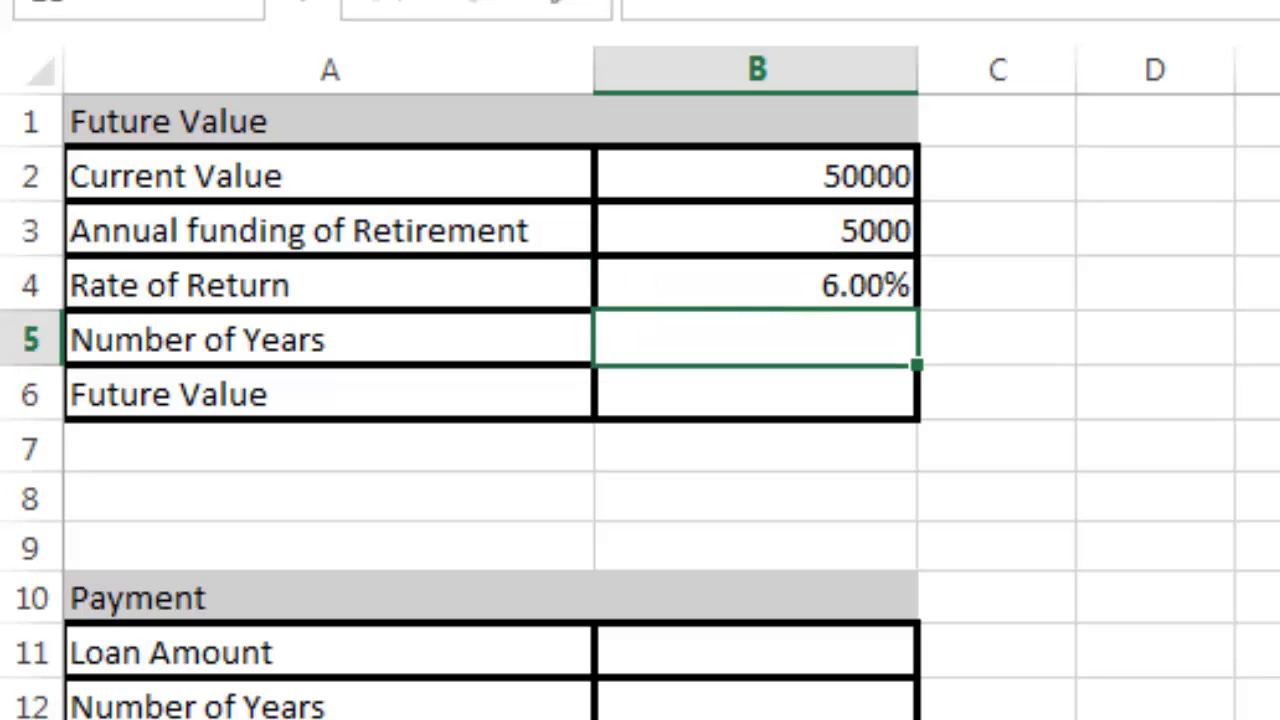
Enter 5% as the Rate of Return in B4 and 30 as the Number of Years in B5
left_click(828, 290)
type("5%")
key("Return")
type("30")
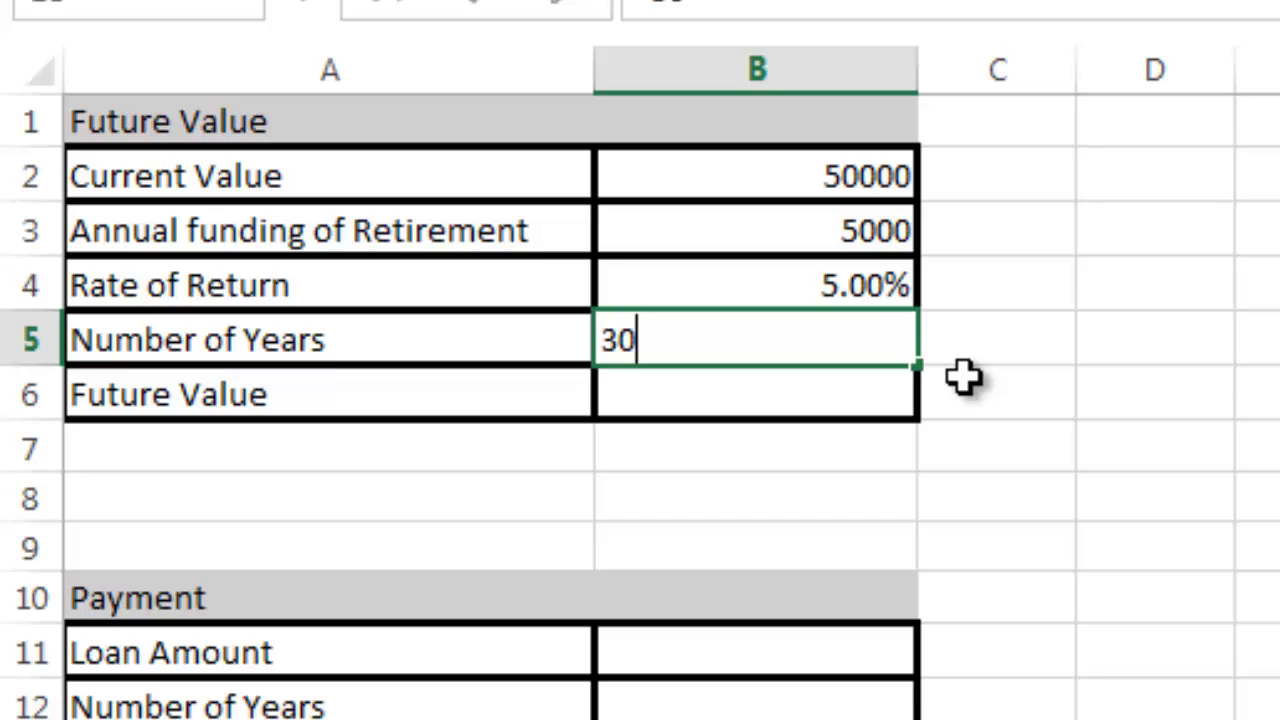
key("Return")
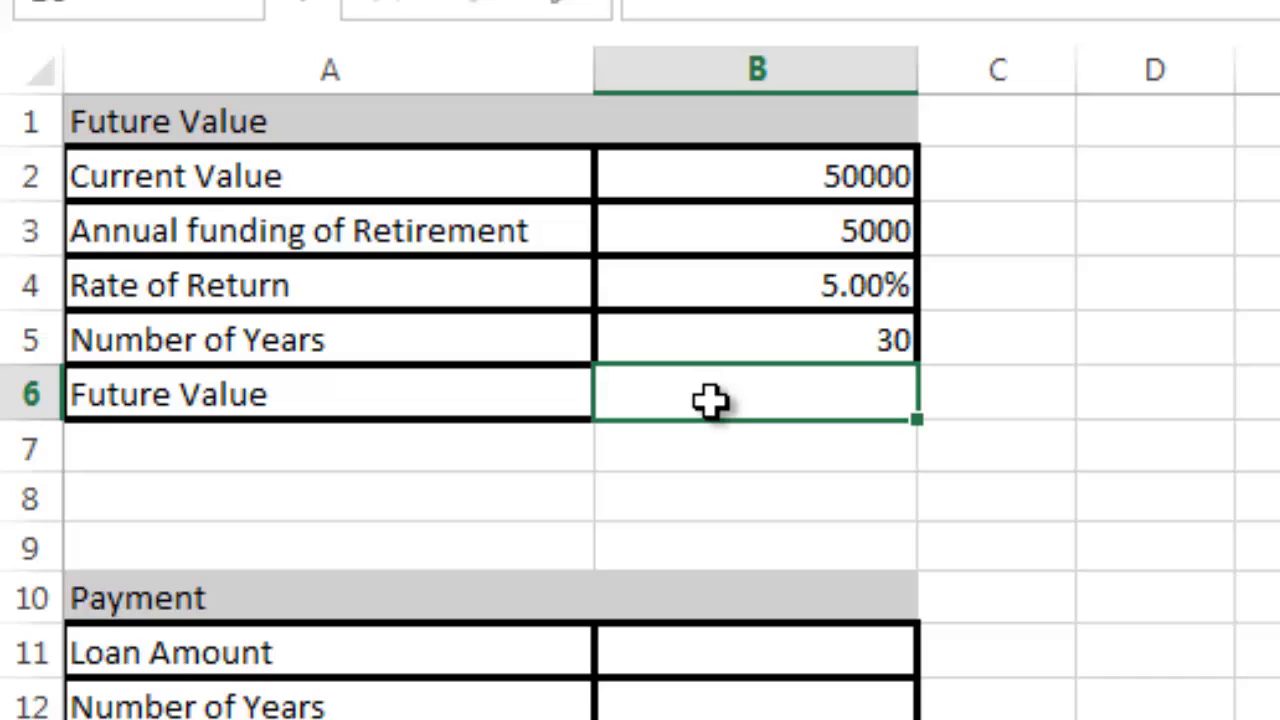
Enter the formula =FV(B4,B5,B3,B2) in the Future Value cell B6
type("=F")
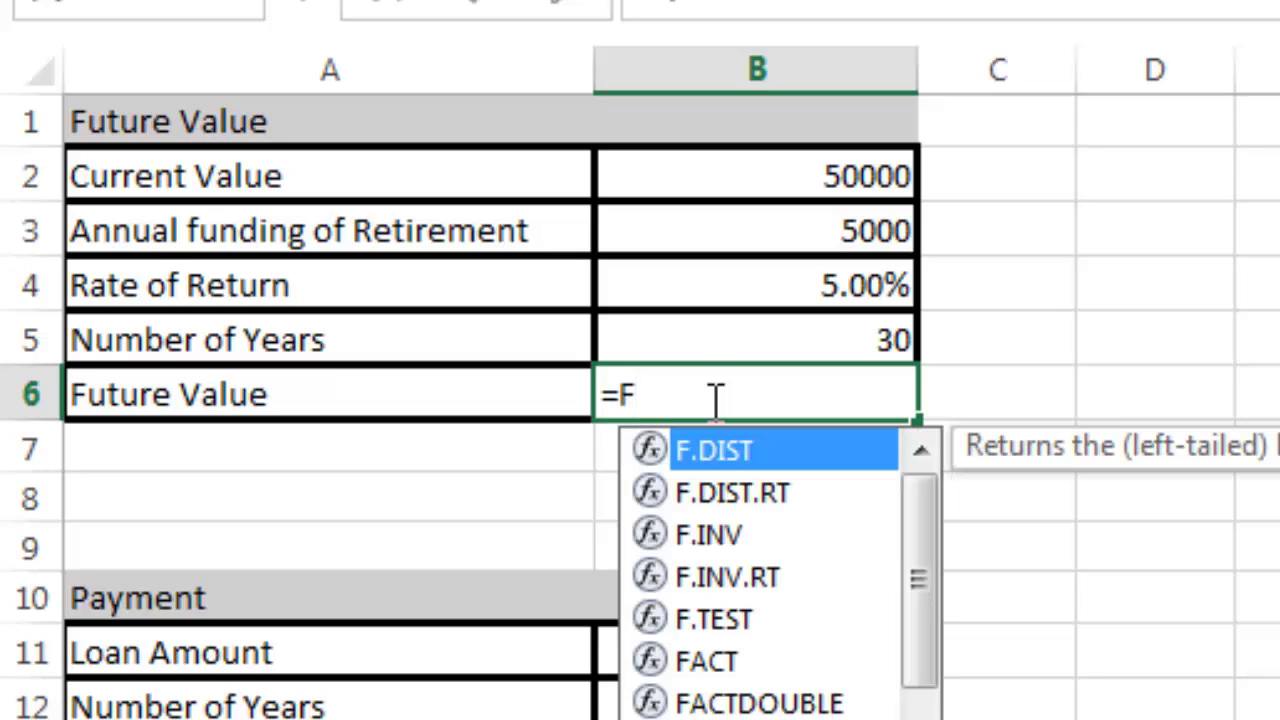
type("V")
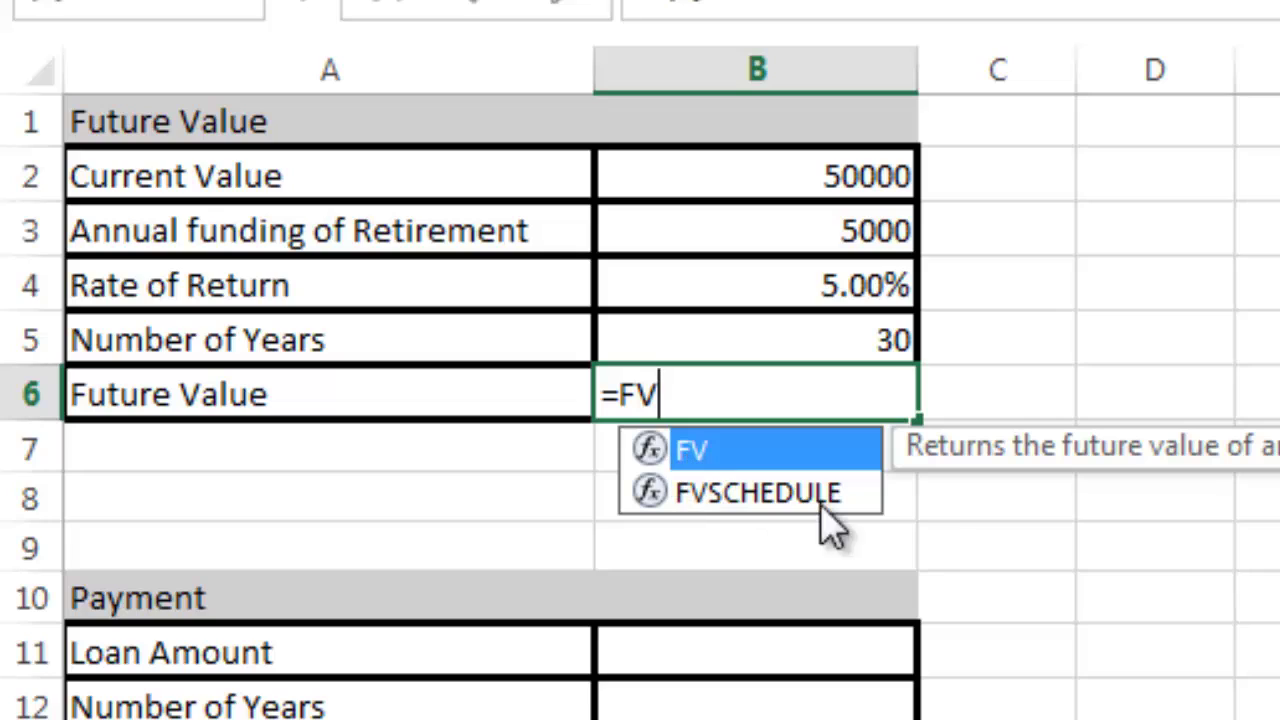
type("(")
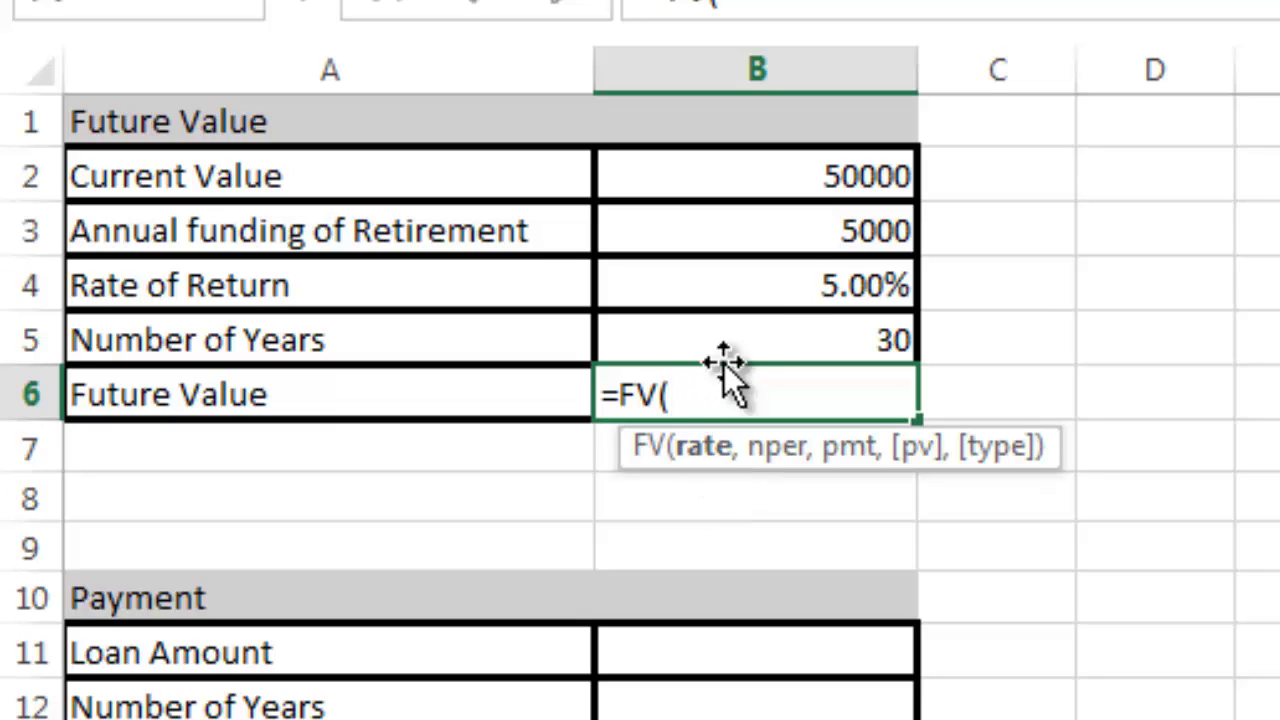
left_click(800, 284)
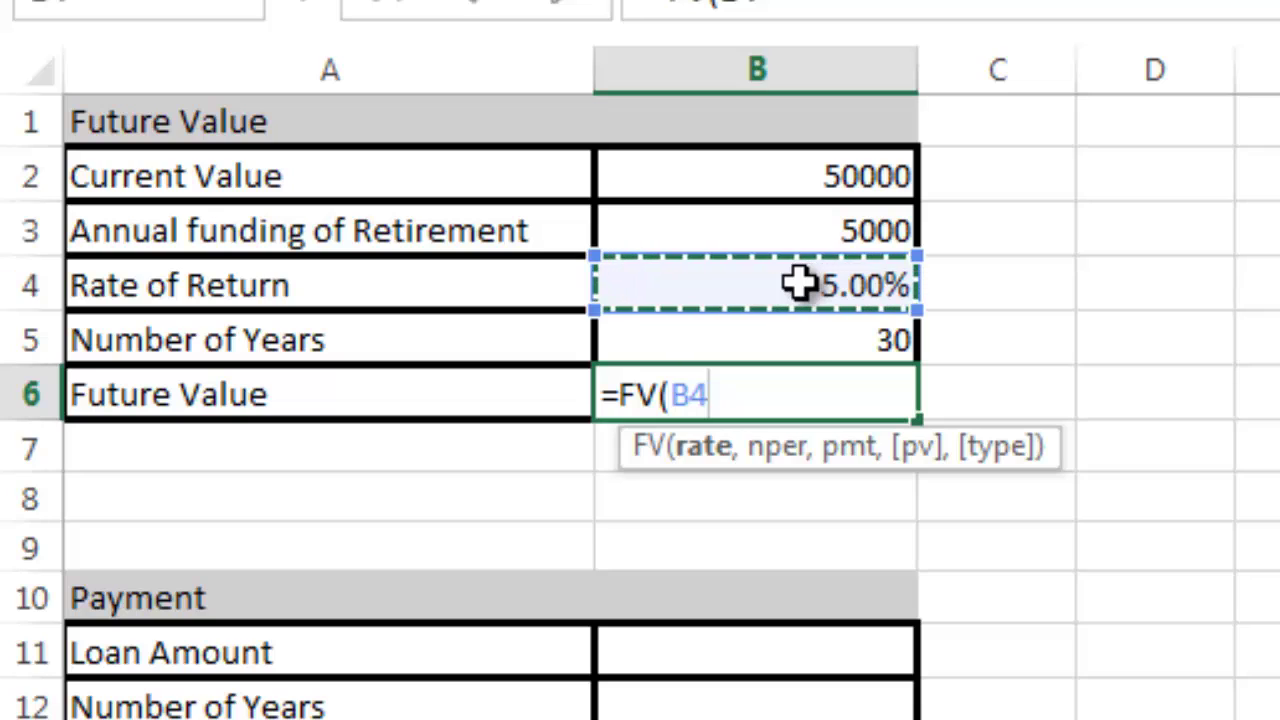
type(",")
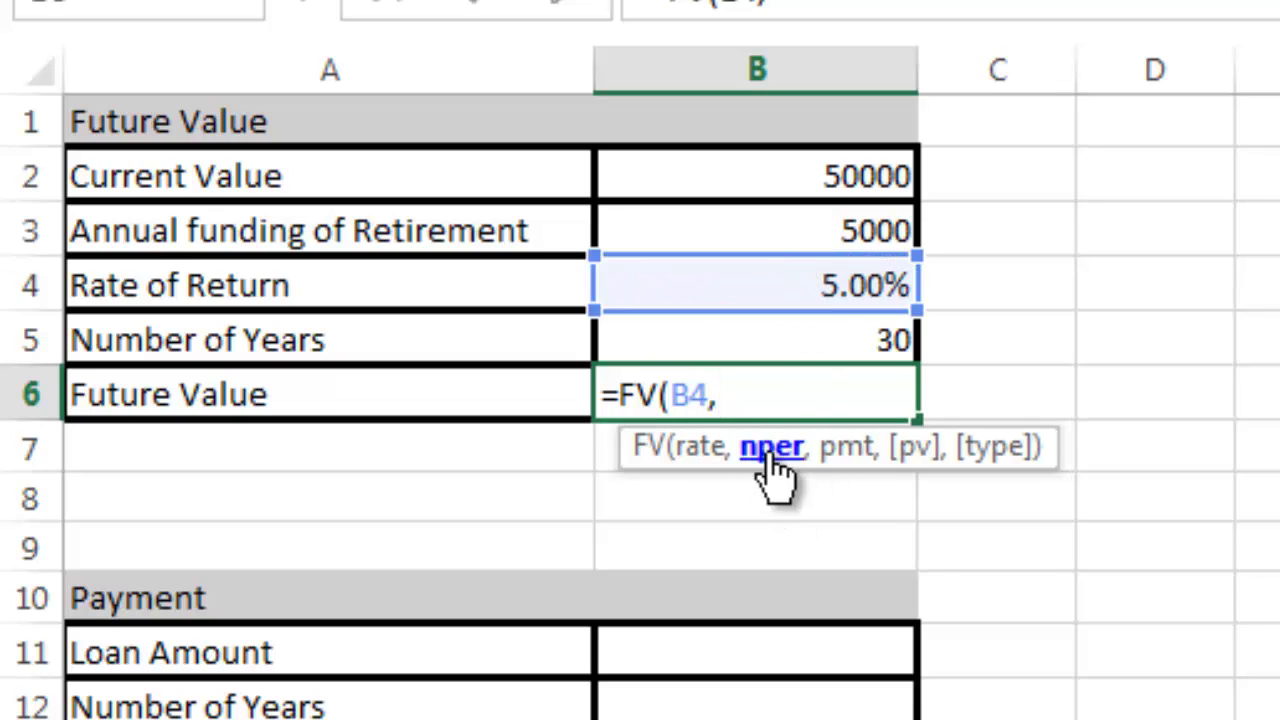
left_click(828, 339)
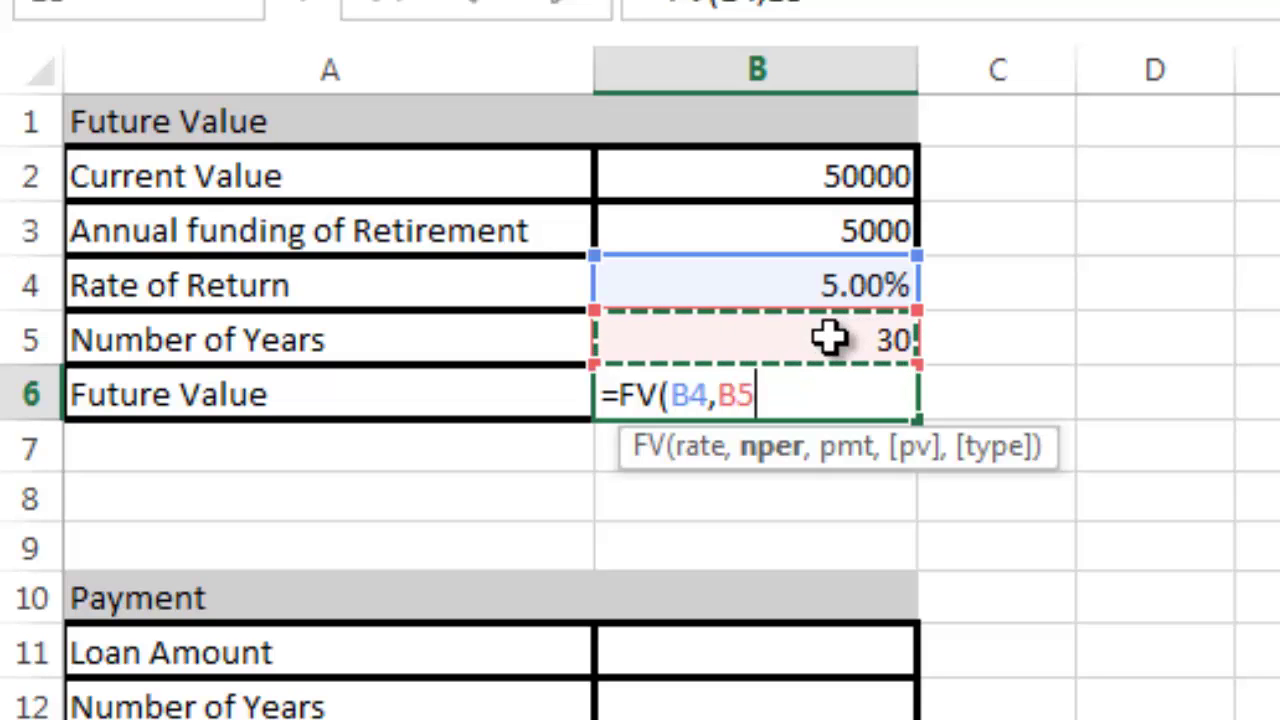
type(",")
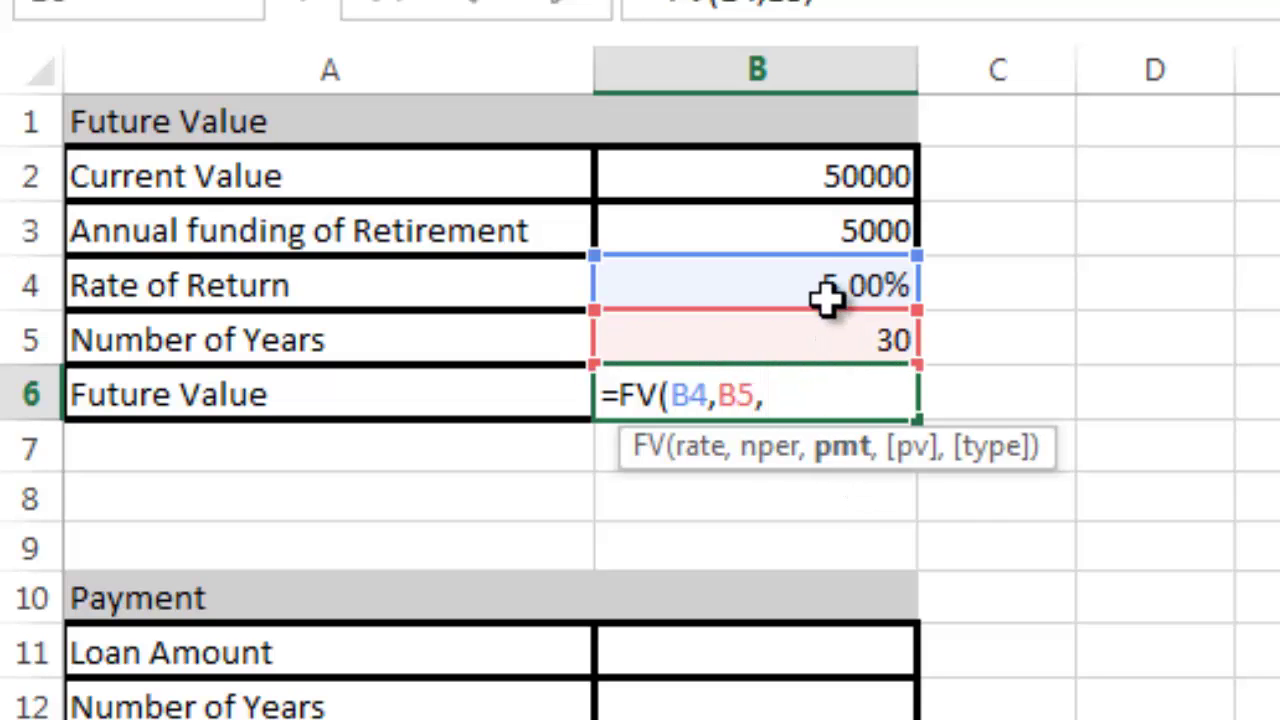
left_click(824, 231)
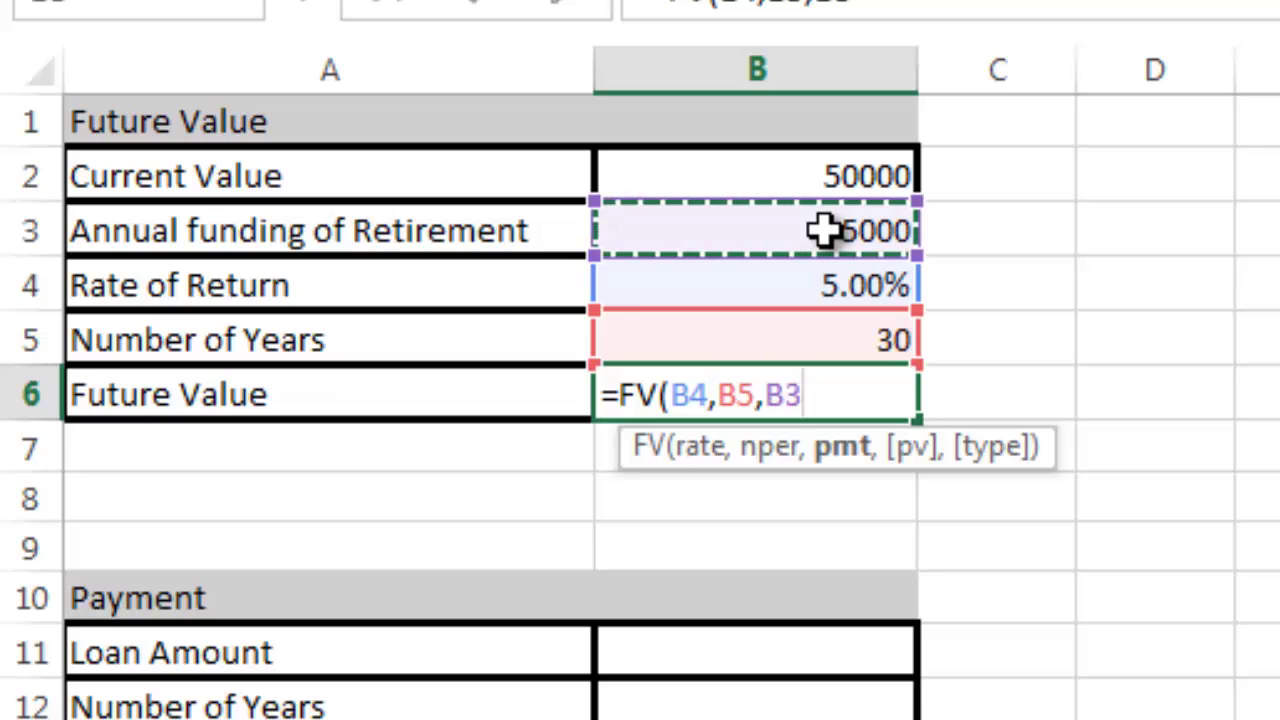
type(",")
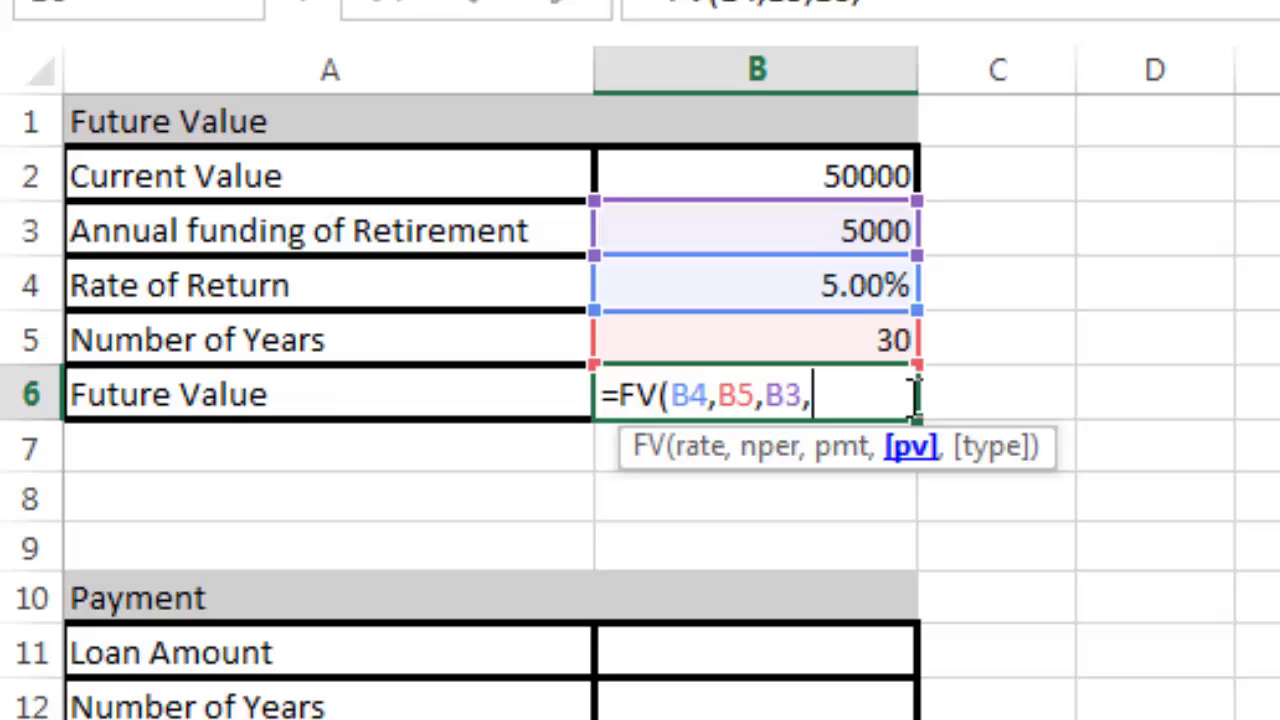
left_click(826, 175)
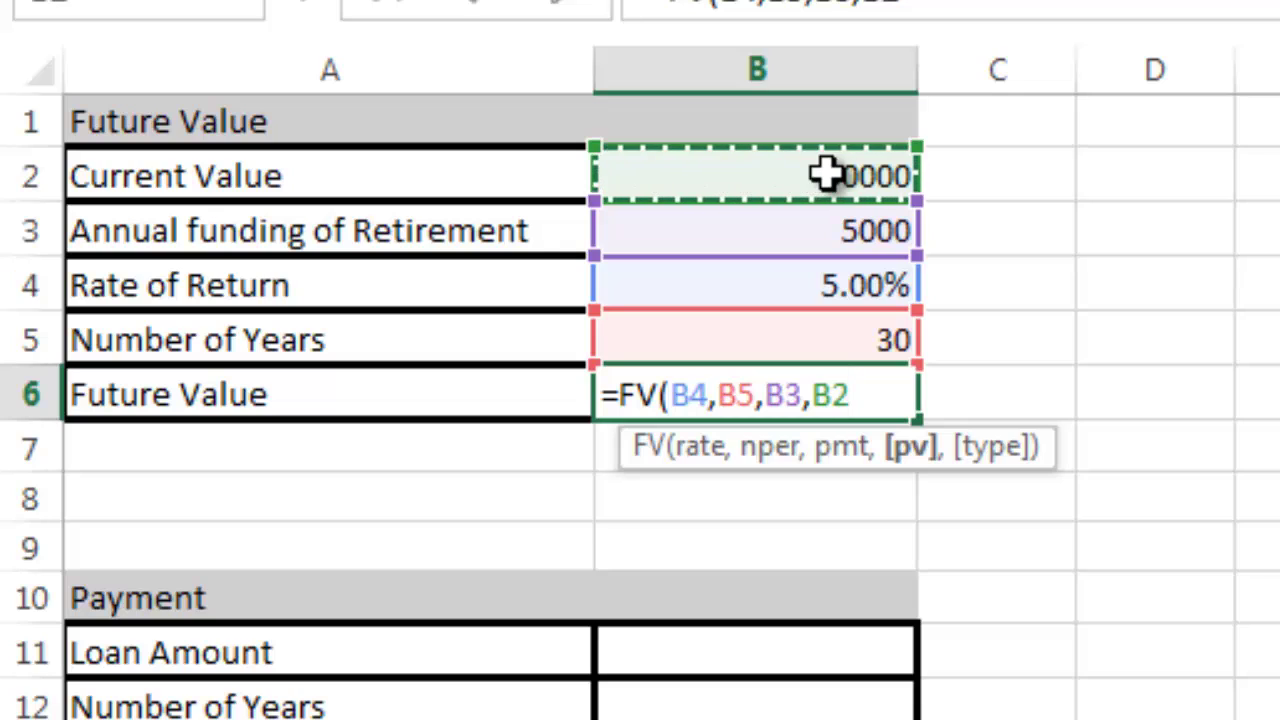
type(")")
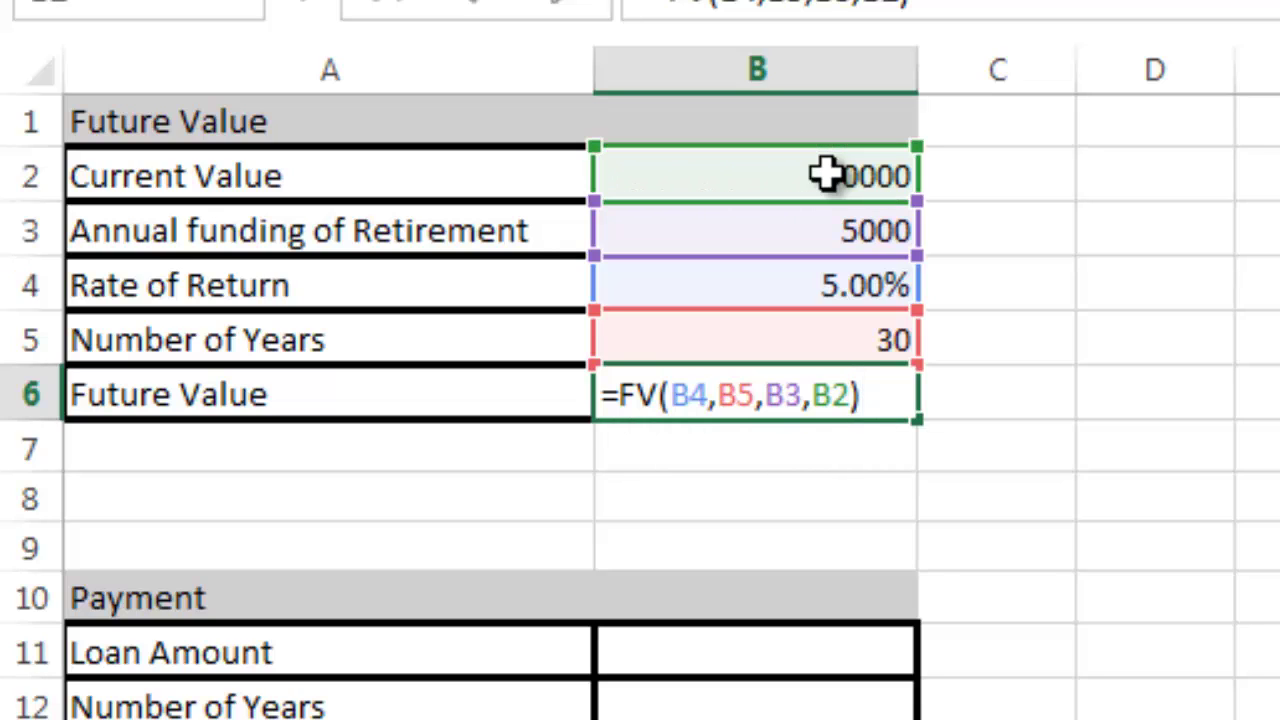
key("Return")
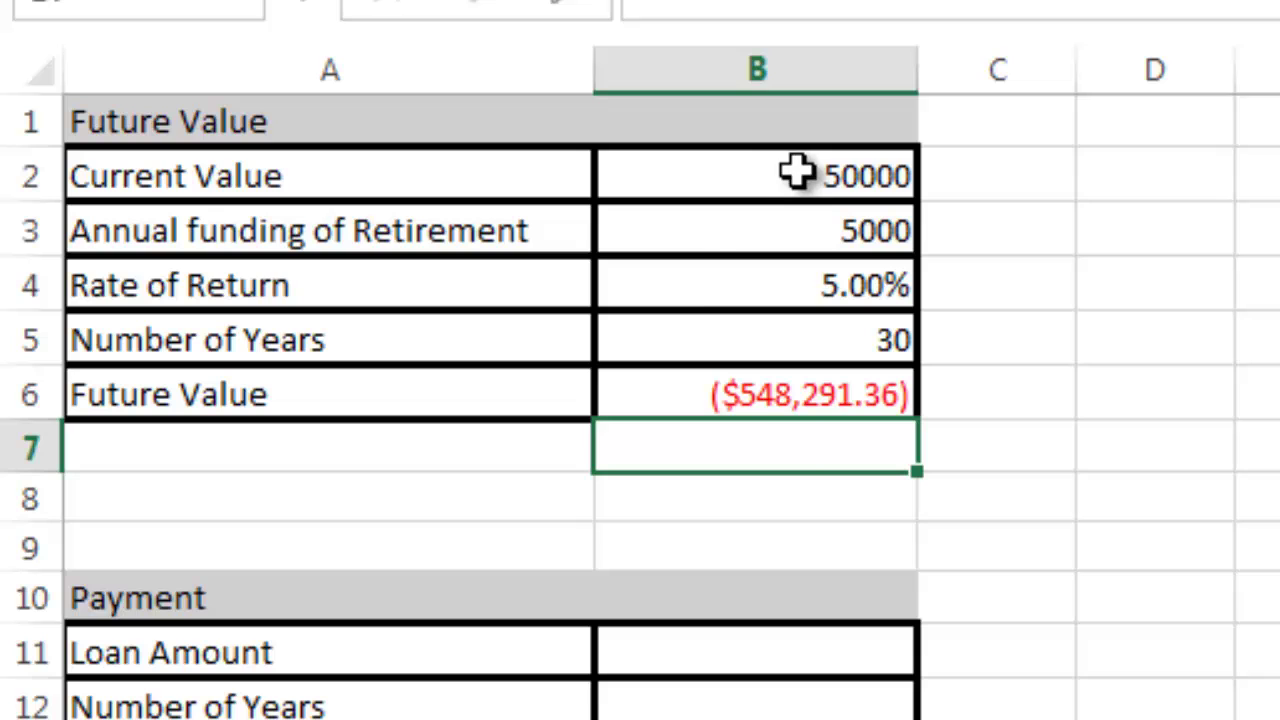
Make the Future Value positive by changing the formula in B6 to =-FV(B4,B5,B3,B2)
left_click(836, 396)
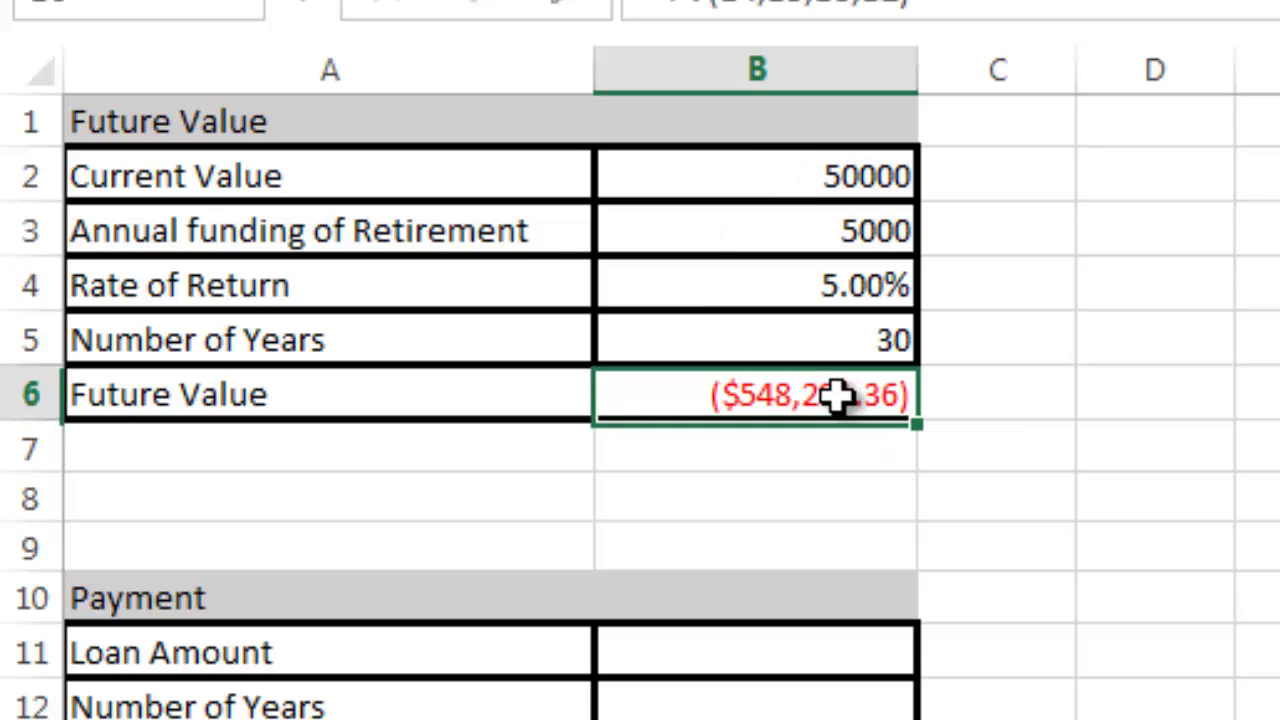
left_click(674, 5)
type("-")
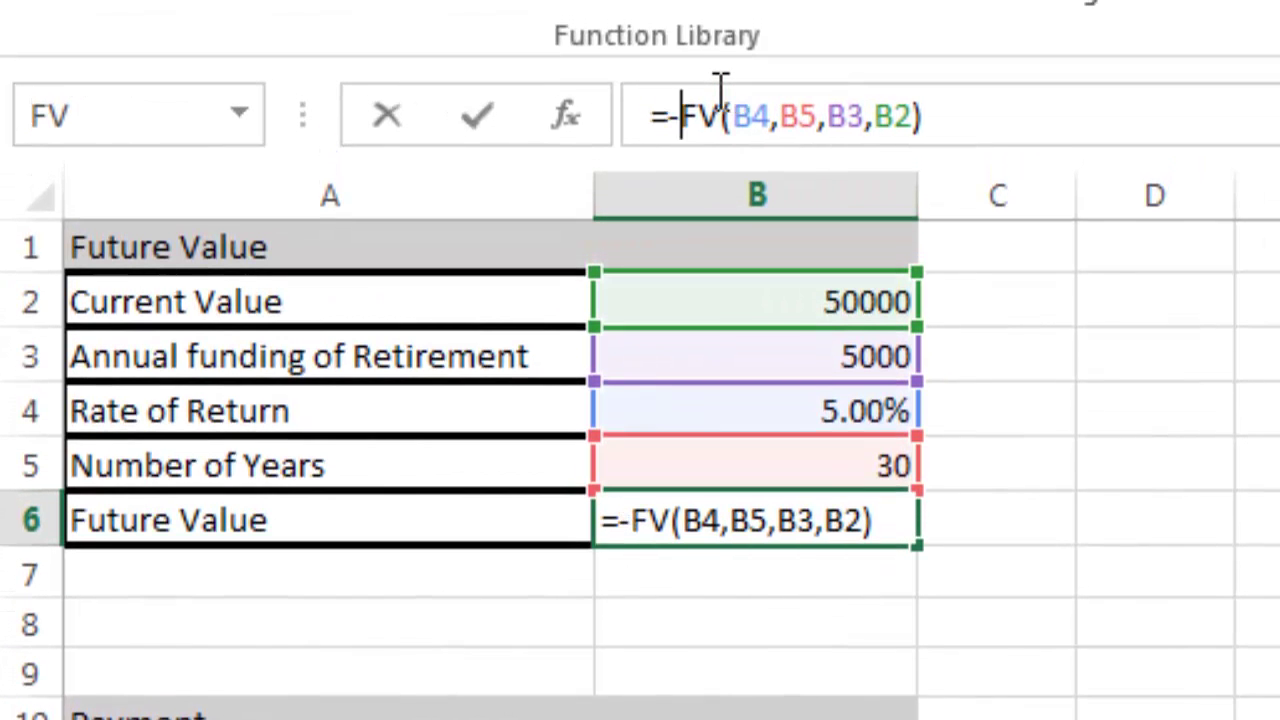
key("Return")
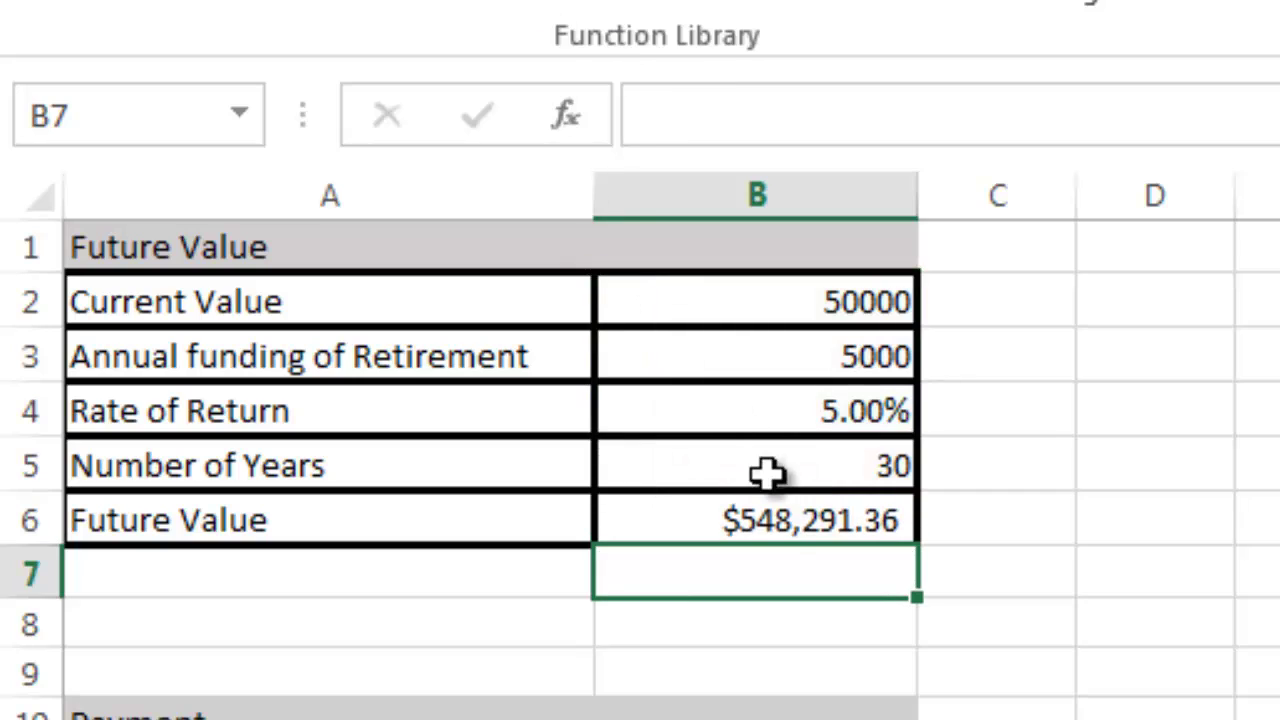
left_click(777, 521)
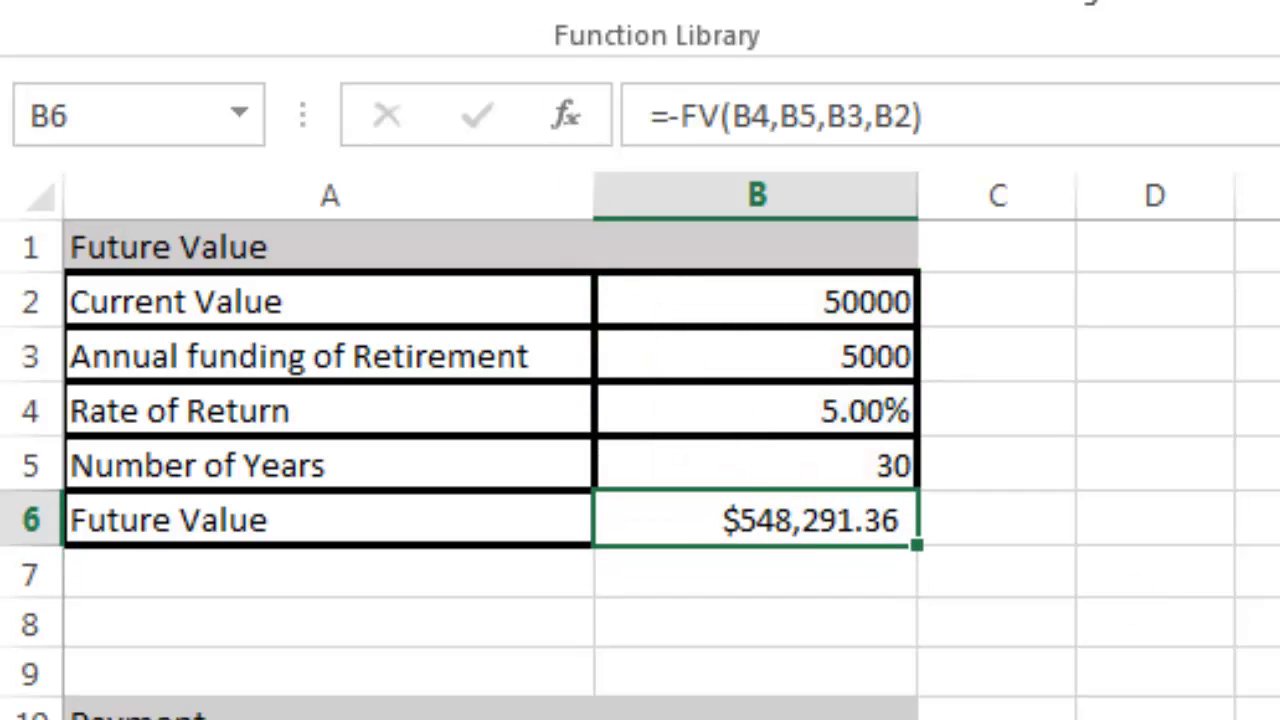
Change the Annual funding of Retirement in B3 to 6000 and the Rate of Return in B4 to 6.5%
left_click(829, 352)
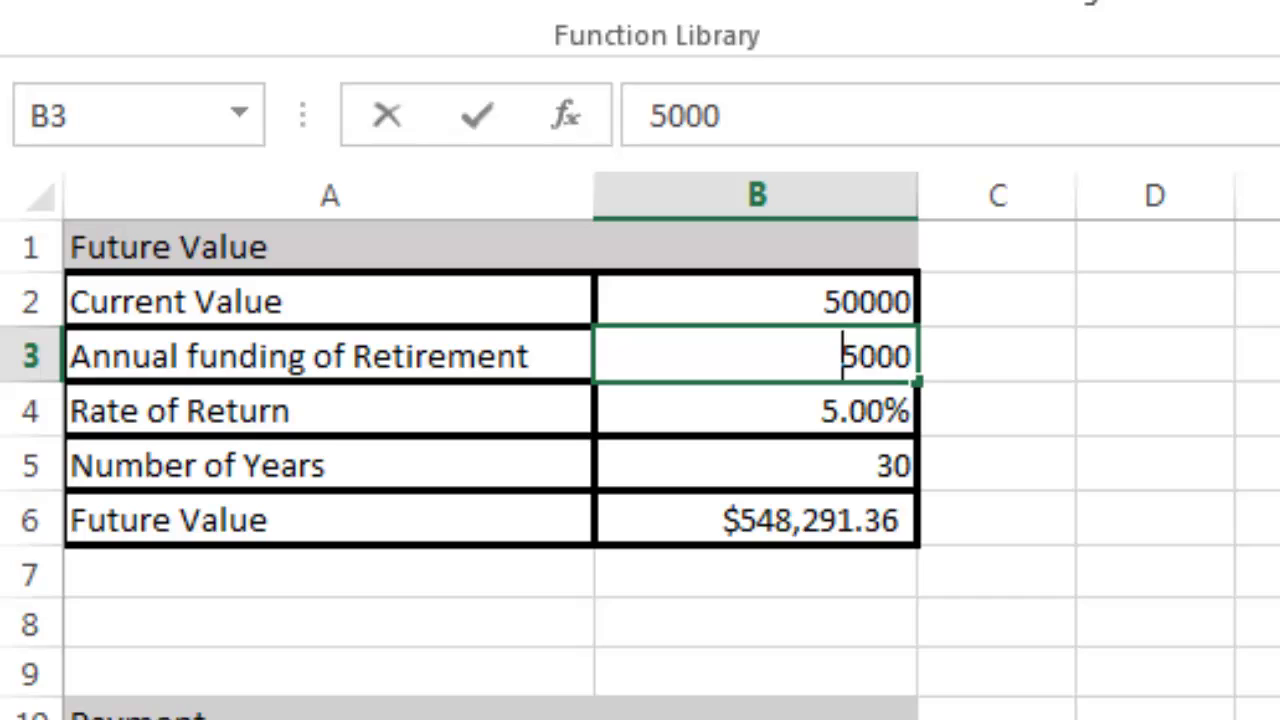
type("6000")
key("Return")
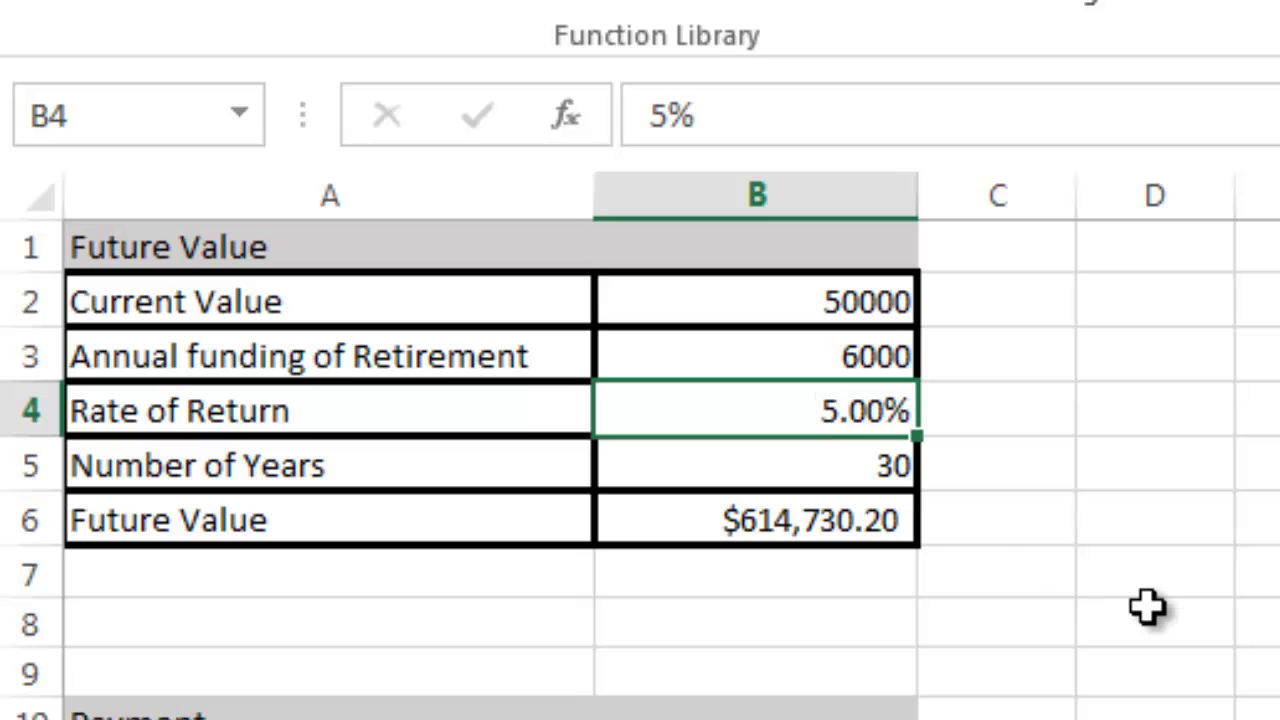
type("6.5")
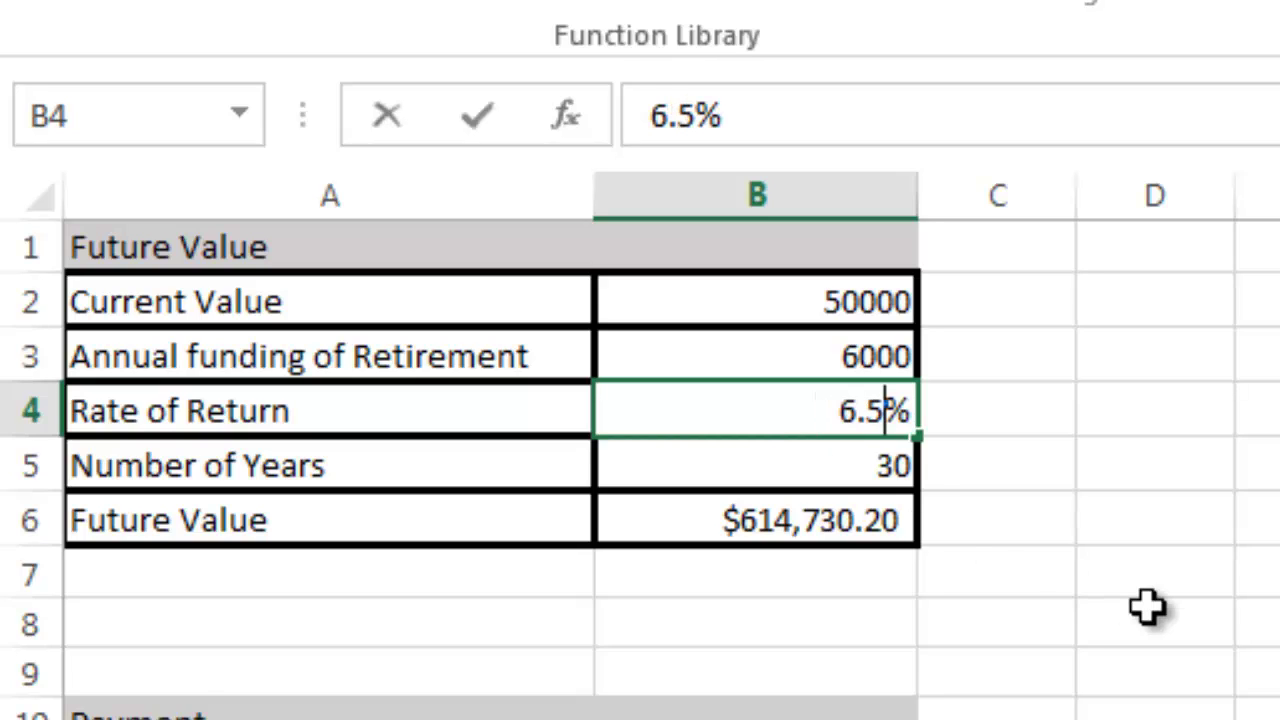
key("Return")
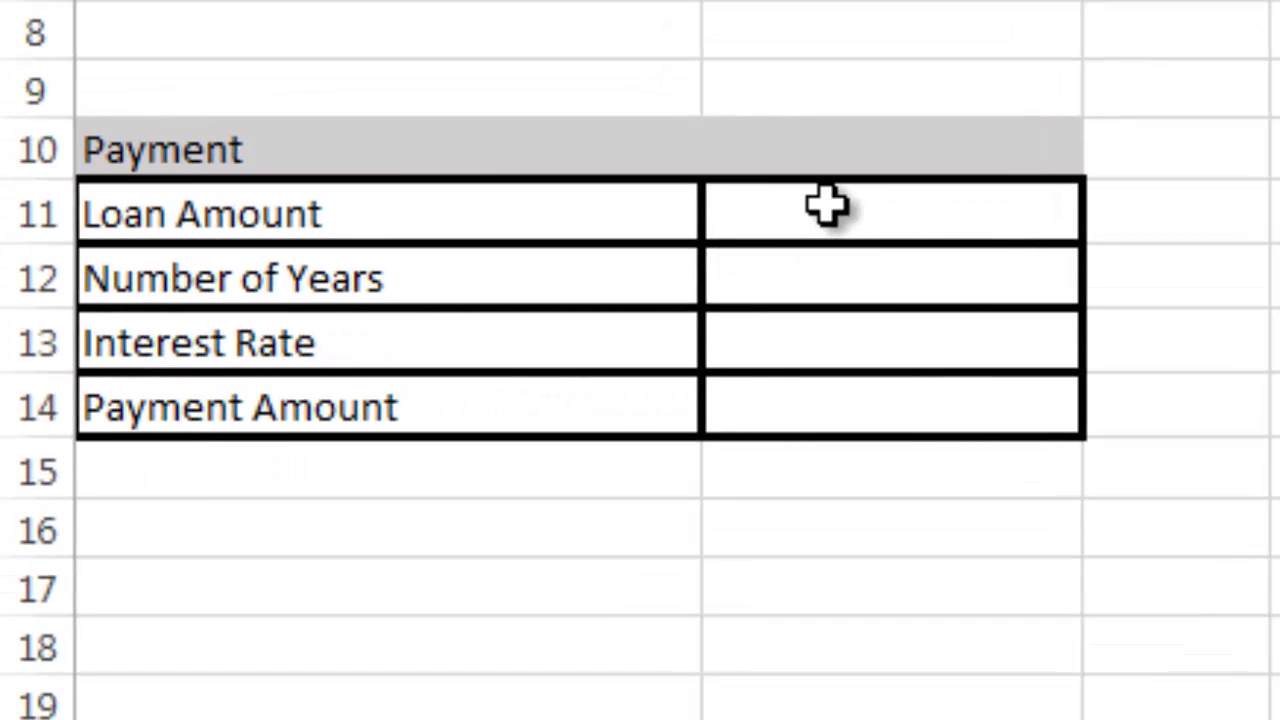
Enter 20000 as the Loan Amount in B11 and 5 as the Number of Years in B12 of the Payment table
left_click(832, 214)
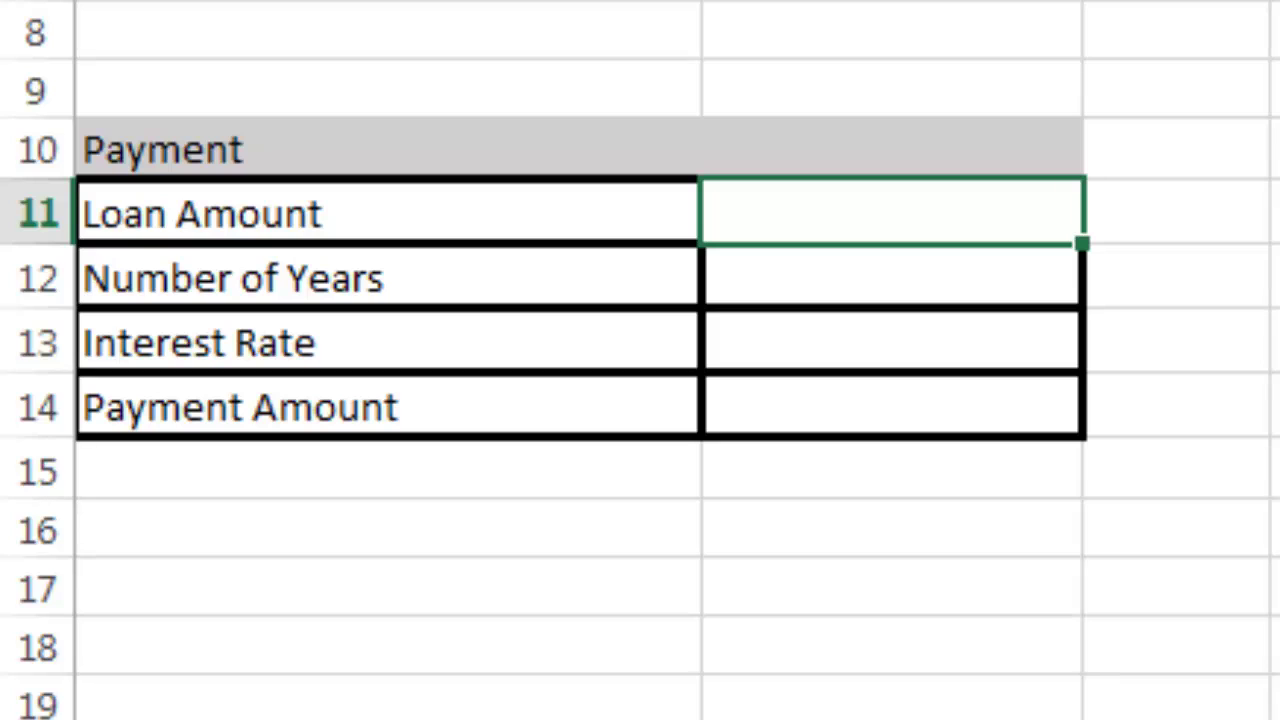
type("20000")
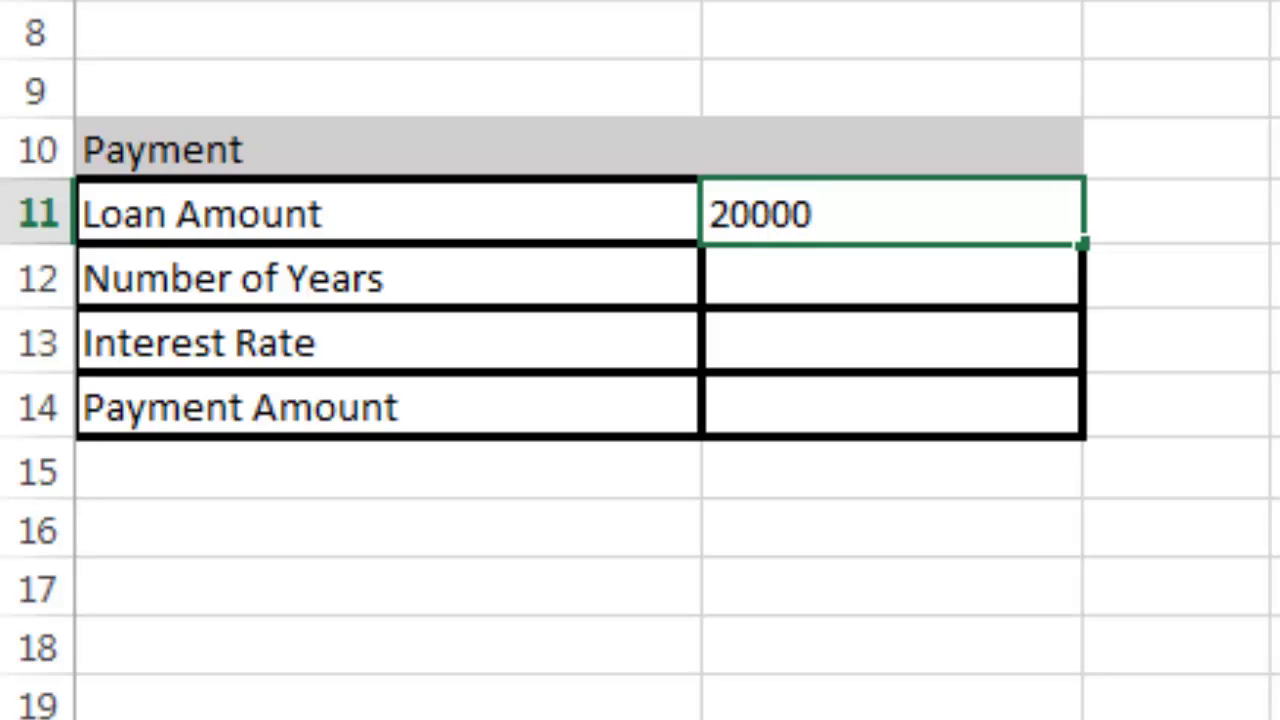
key("Return")
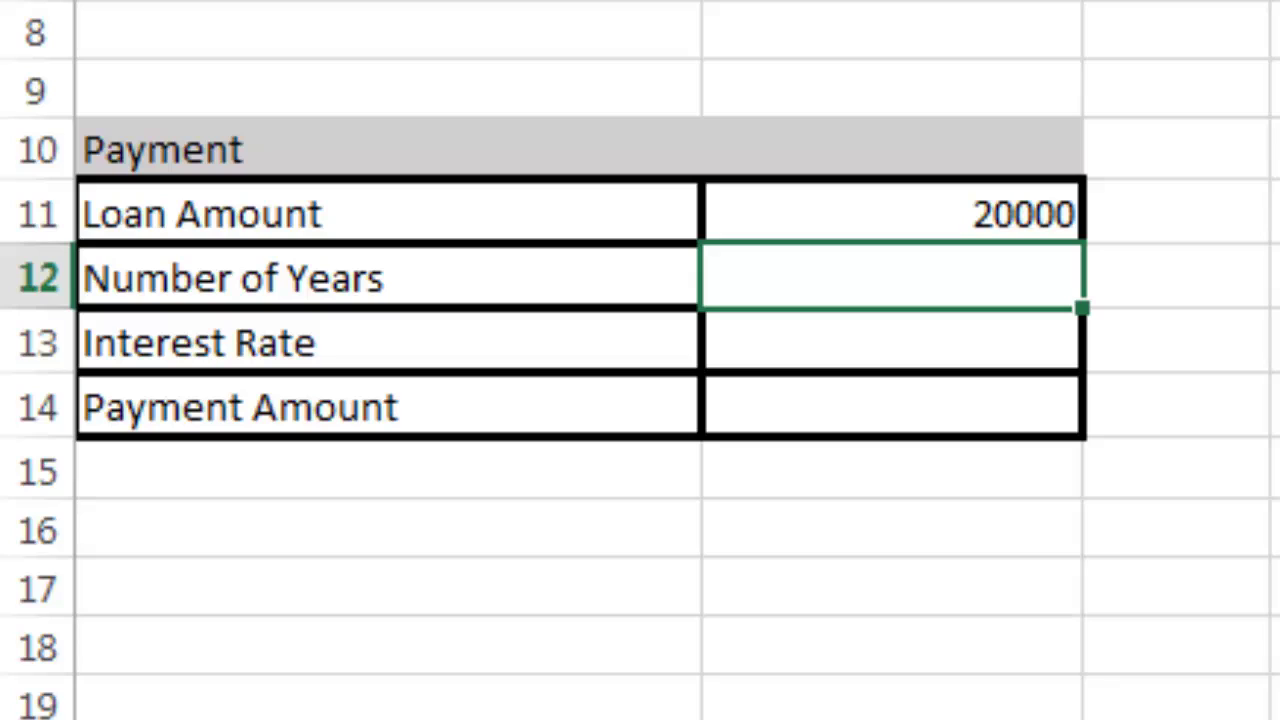
type("5")
key("Return")
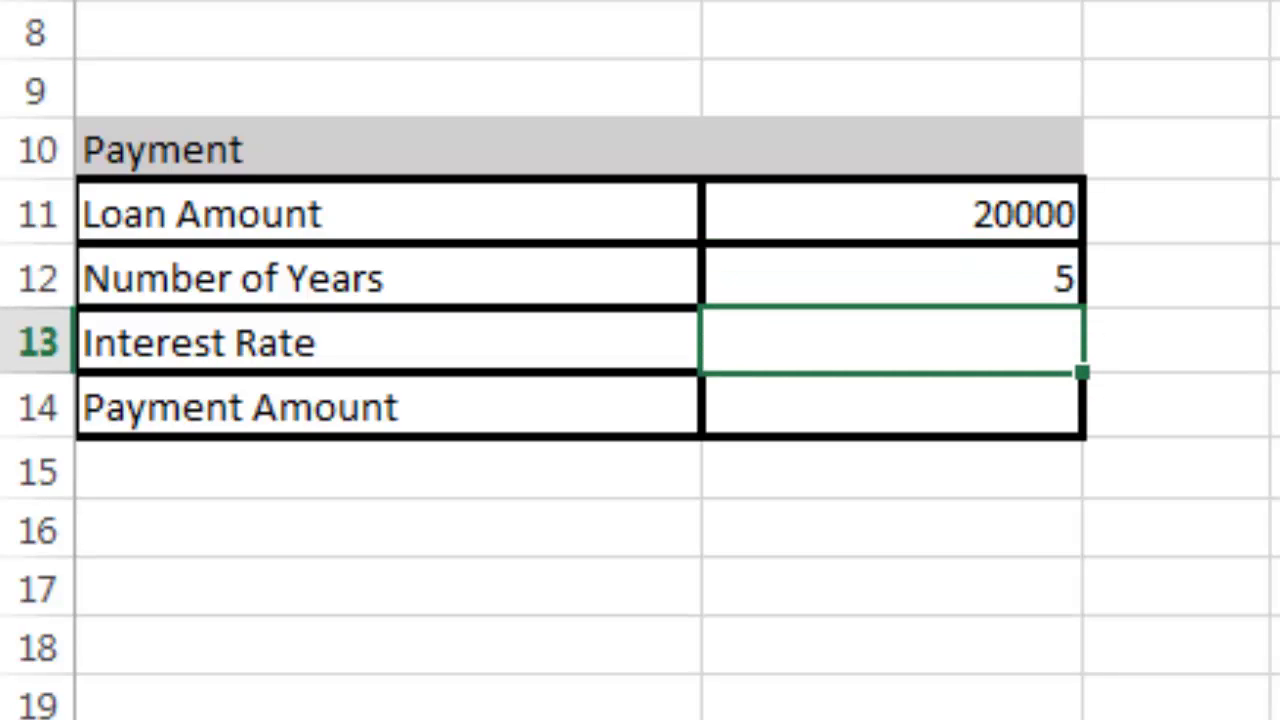
Enter .04 as the Interest Rate in B13 of the Payment table
type(".0")
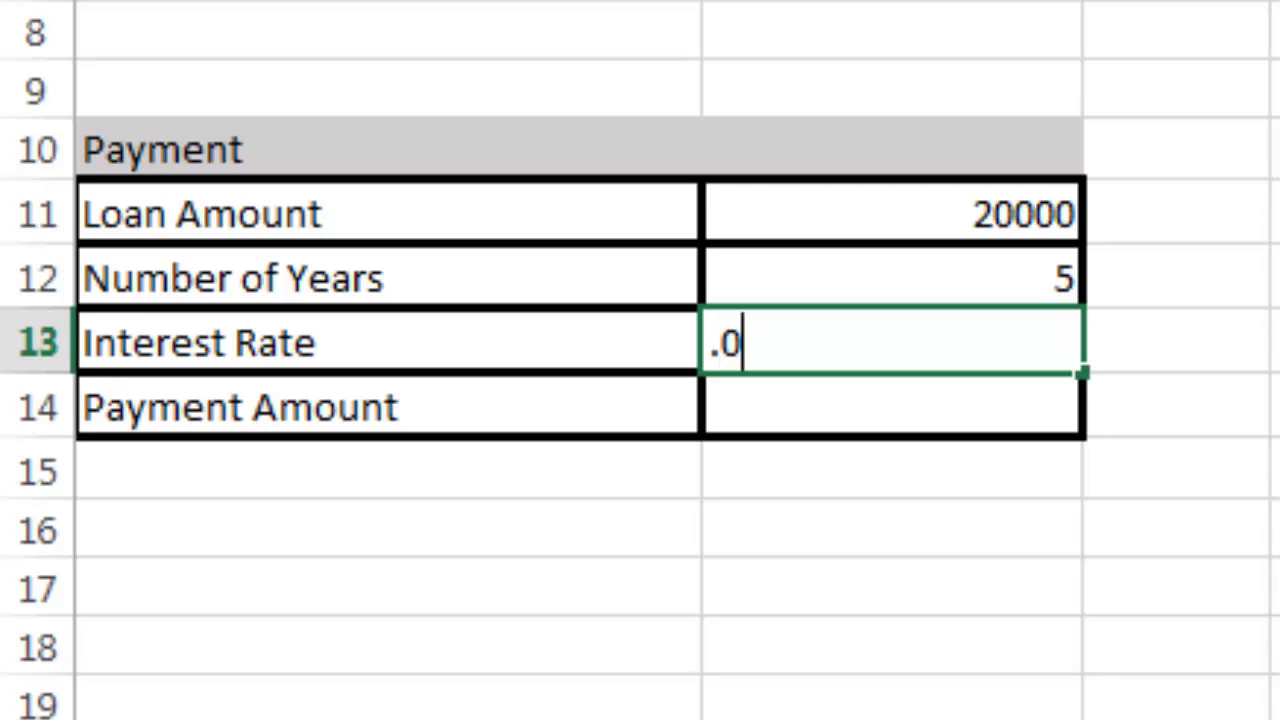
type("4")
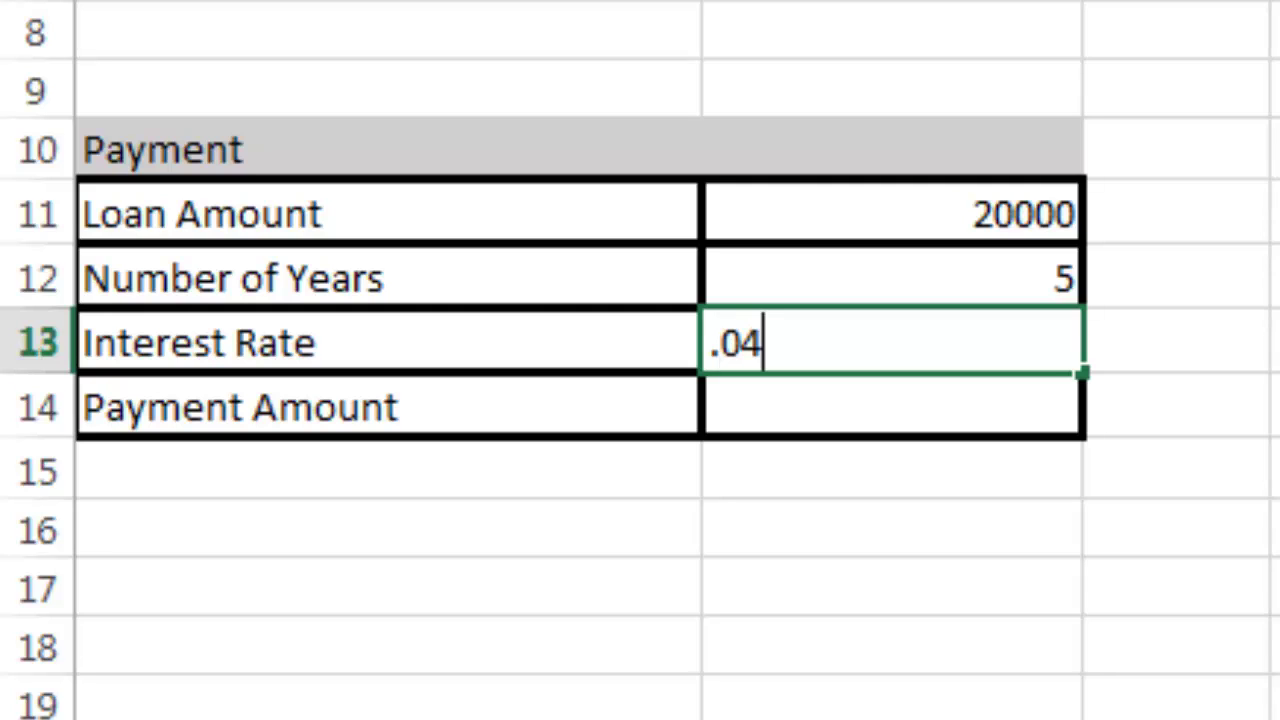
key("Return")
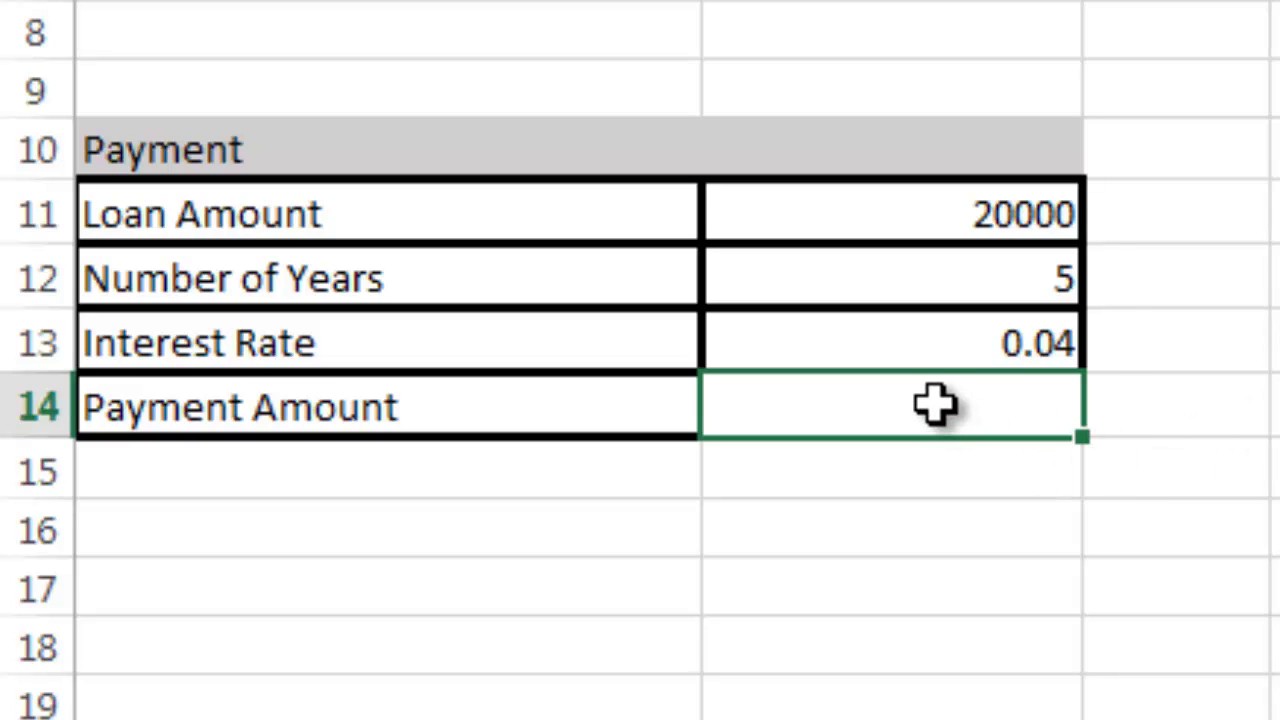
type("=pay")
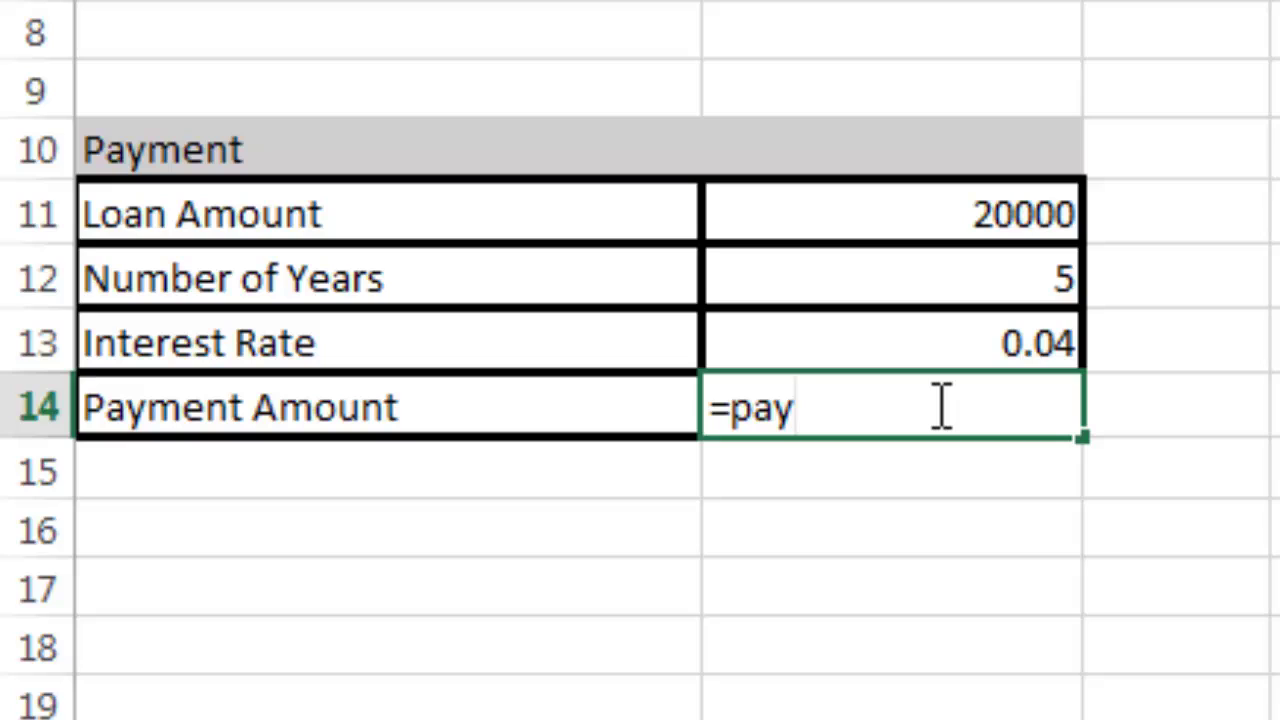
key("BackSpace")
key("BackSpace")
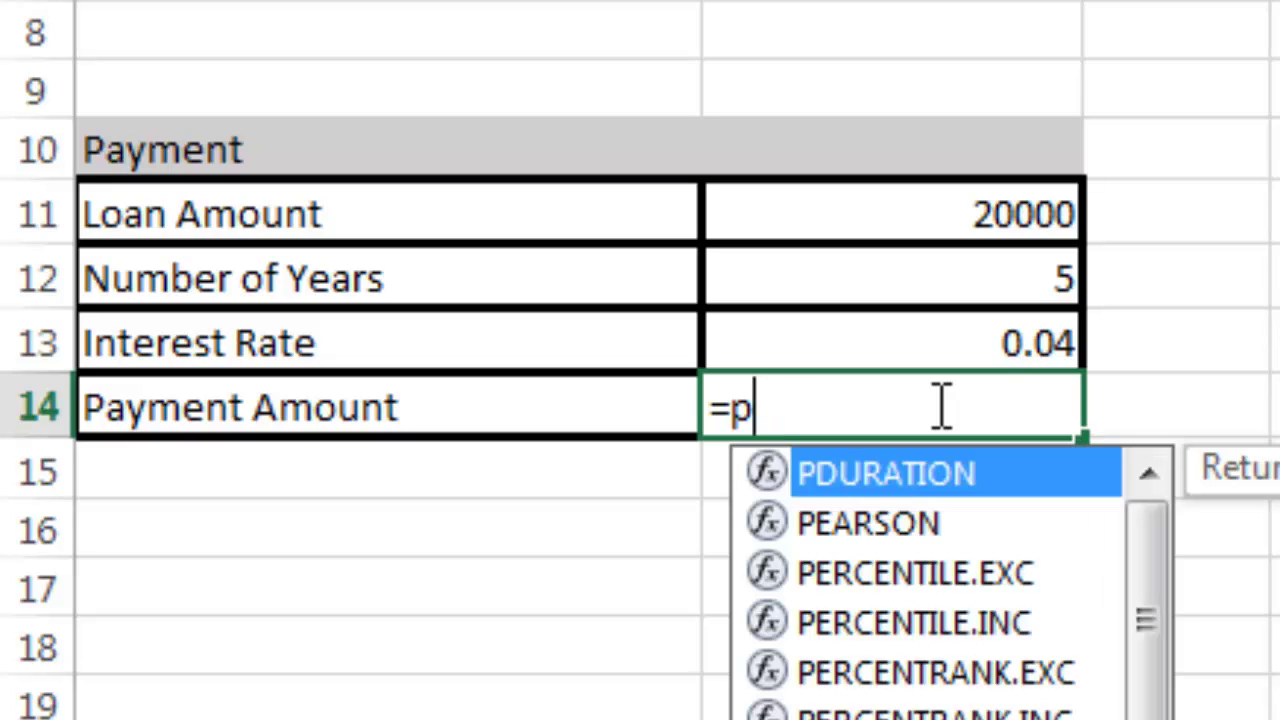
type("m")
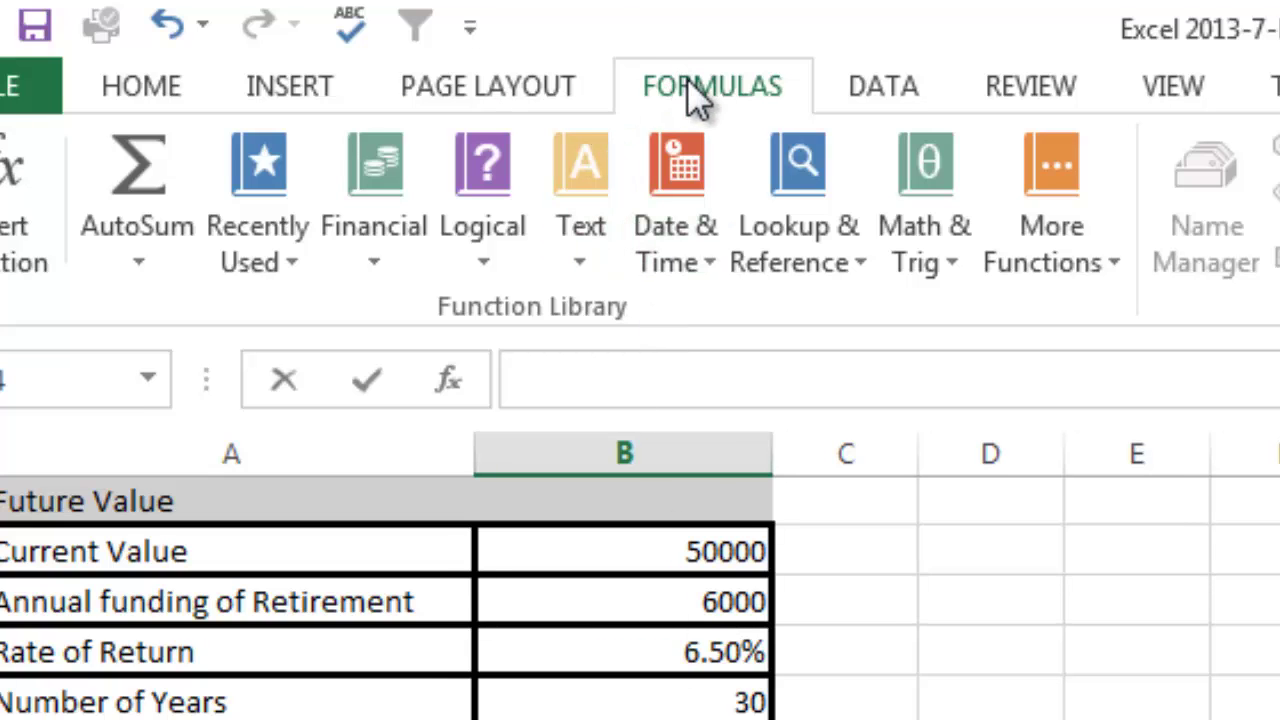
Insert the financial function PMT in the Payment Amount cell B14 and set its Rate argument to B13/12
left_click(374, 200)
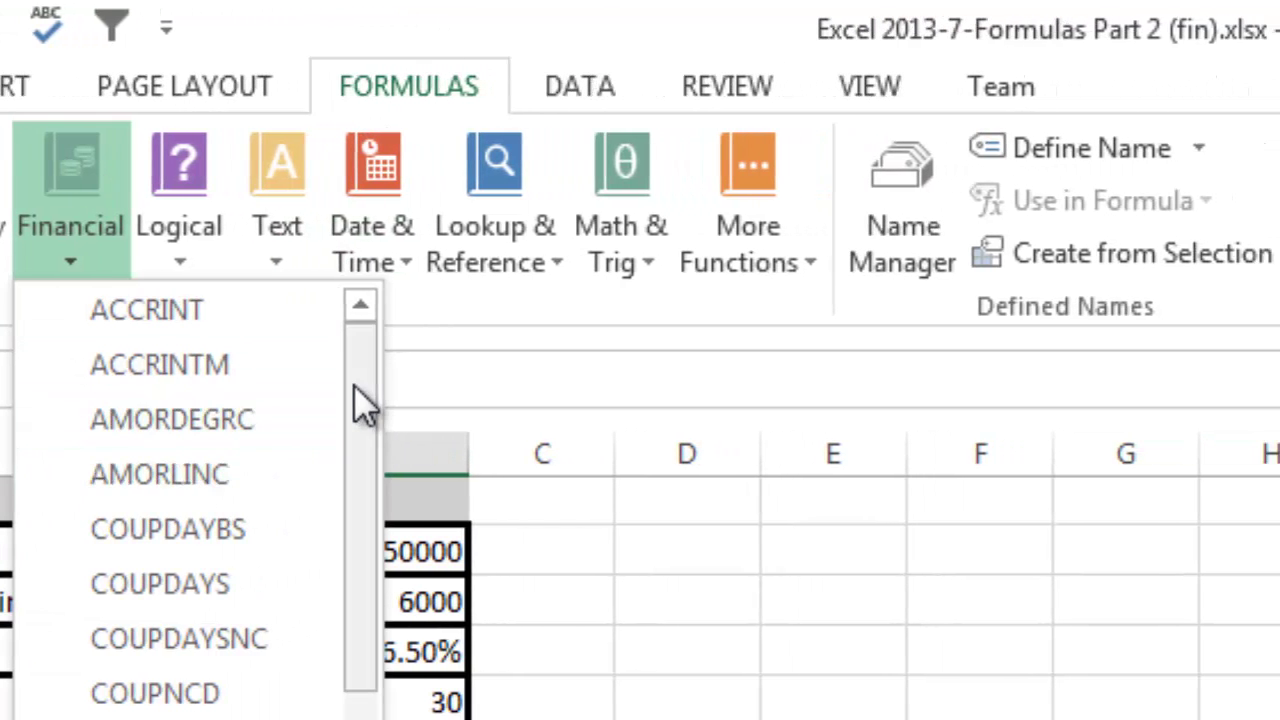
left_click_drag(354, 385, 340, 719)
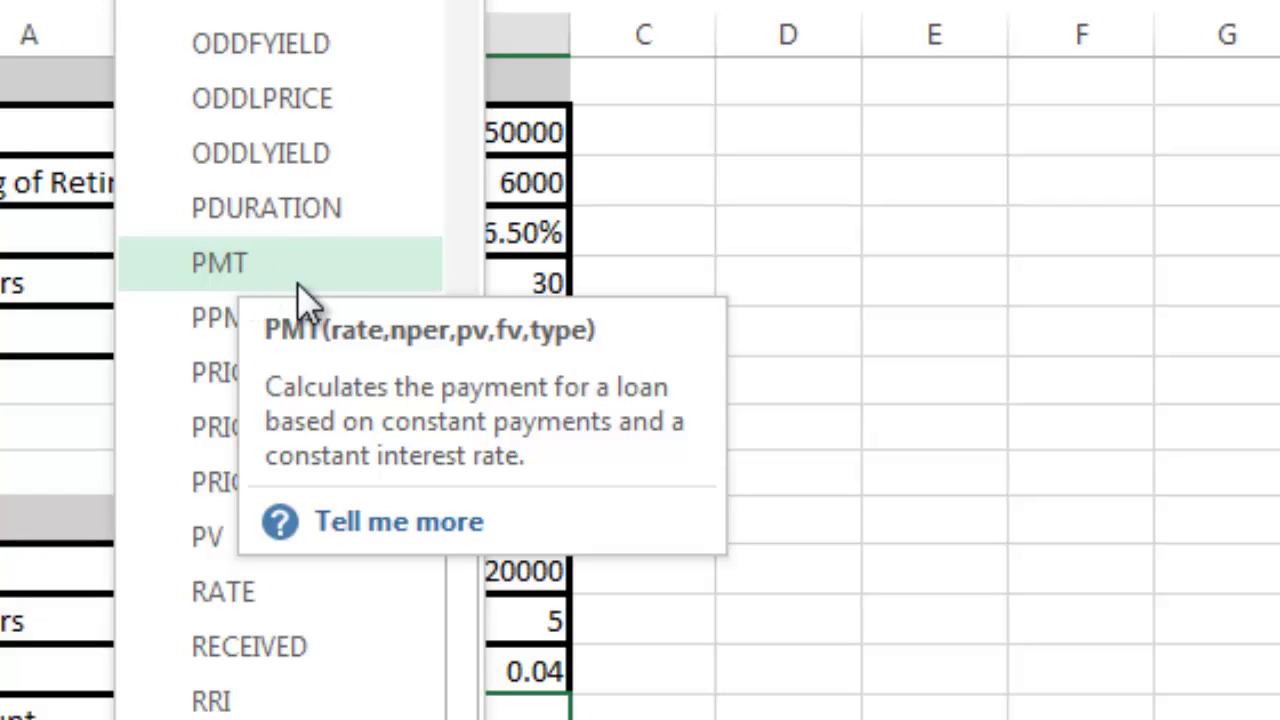
left_click(233, 264)
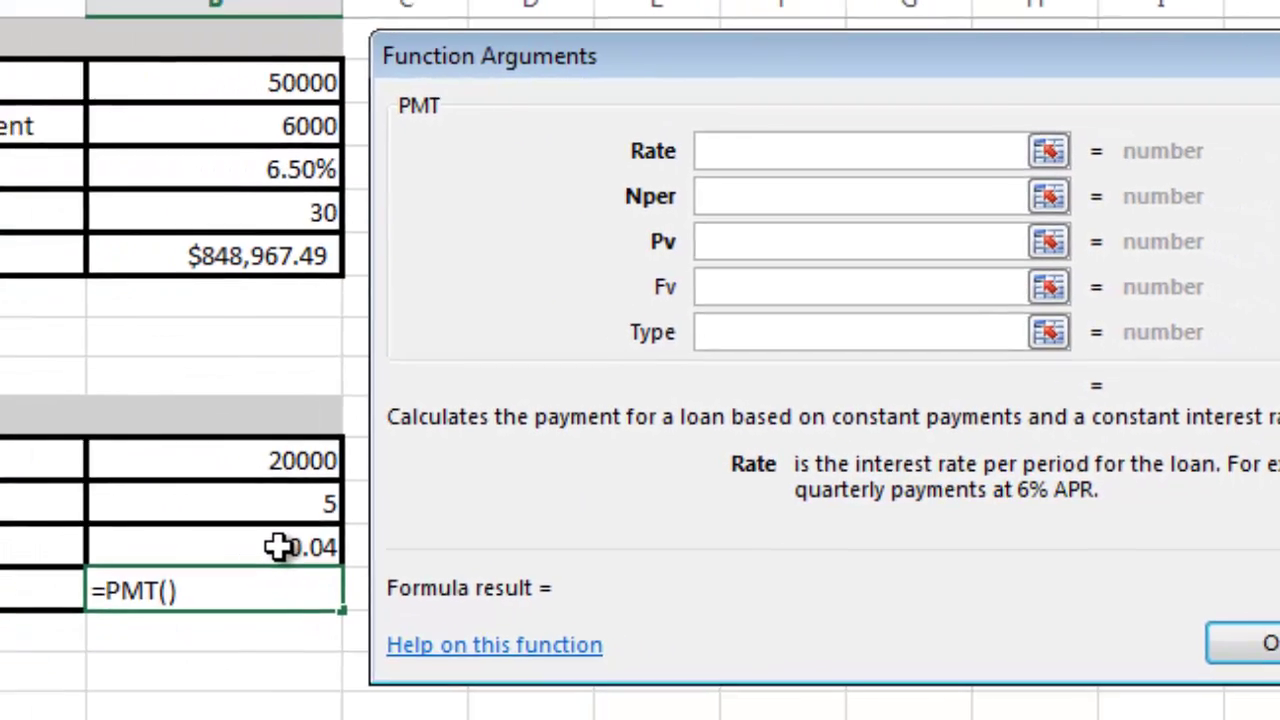
left_click(549, 493)
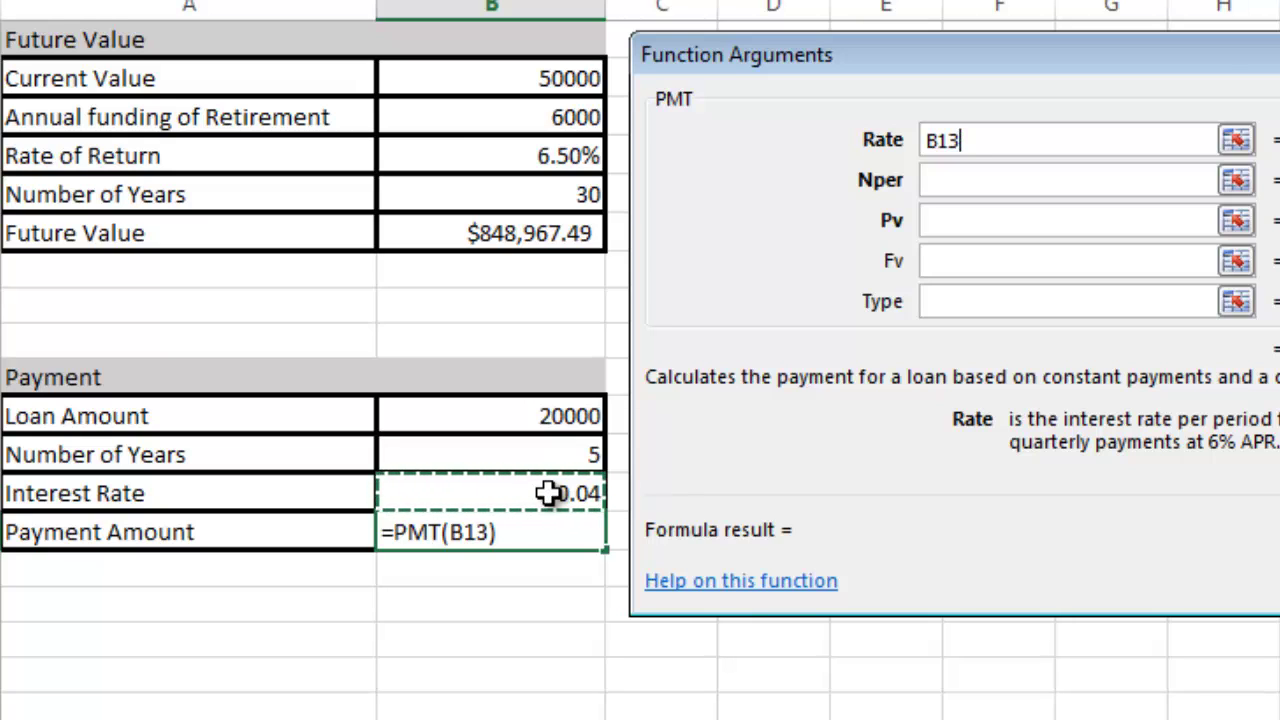
type("/")
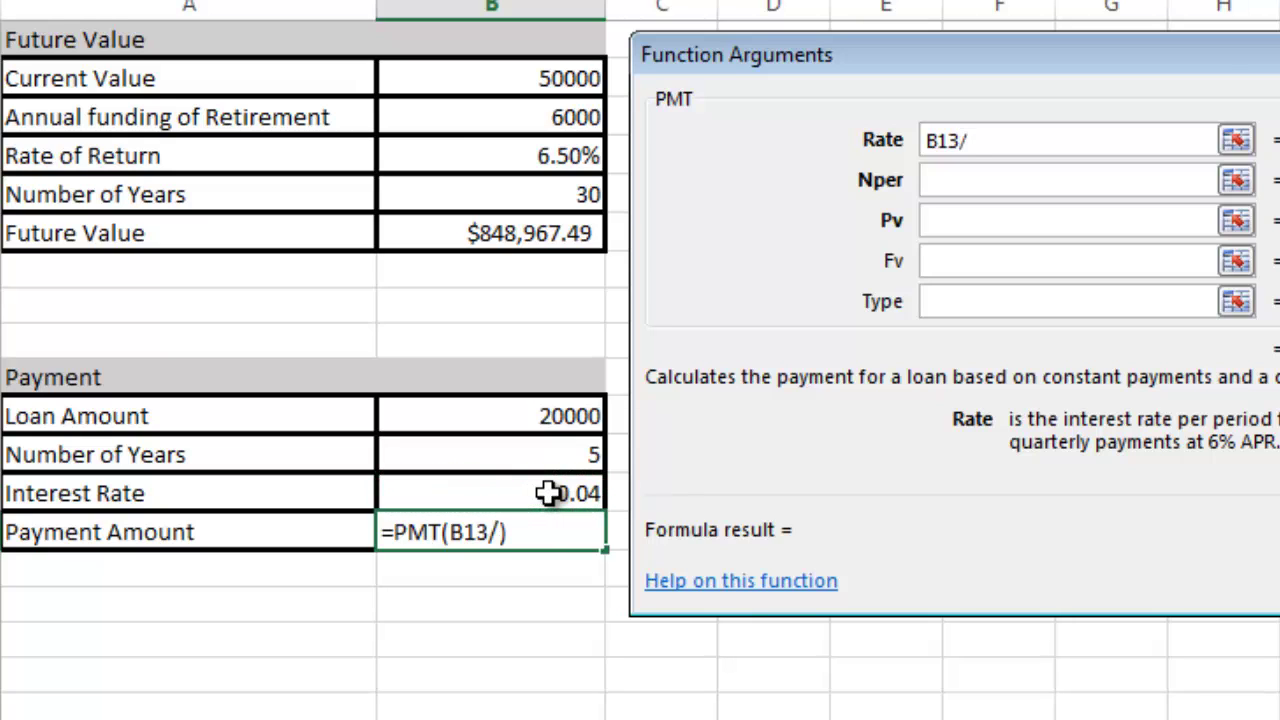
type("12")
Complete the PMT arguments with Nper B12*12, Pv B11 and Fv 0, and apply the function
left_click(944, 180)
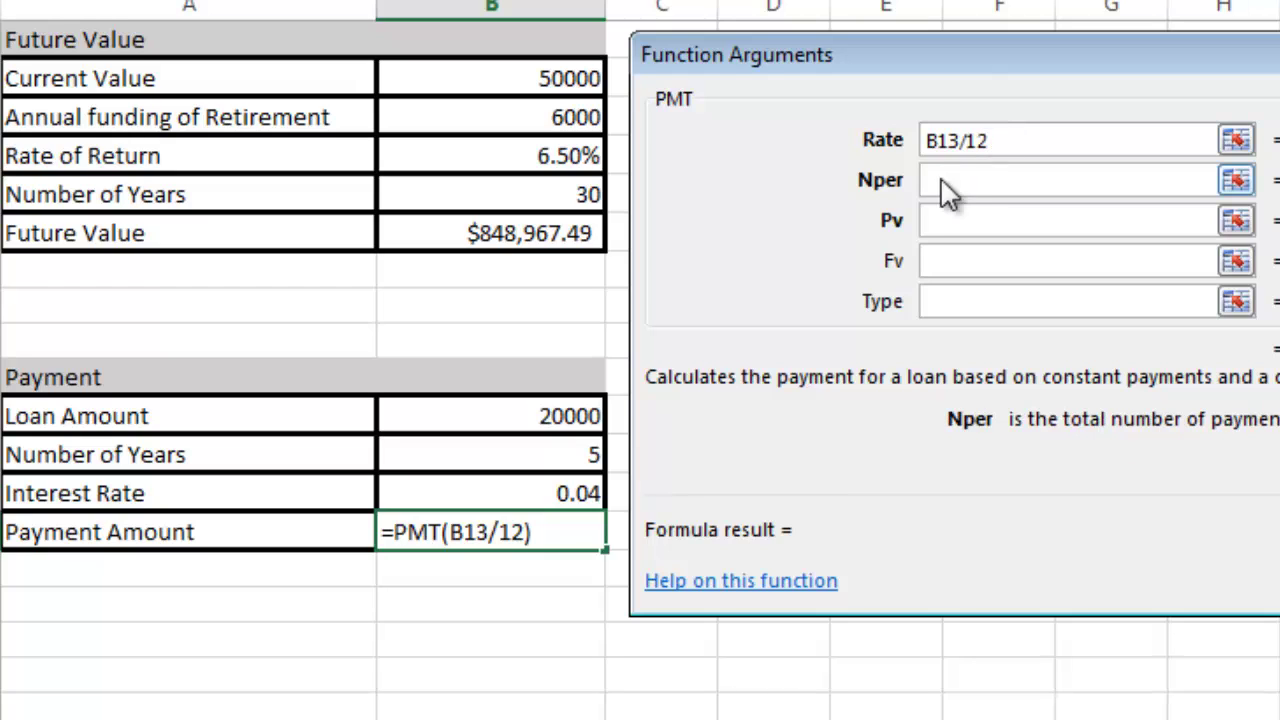
left_click(541, 453)
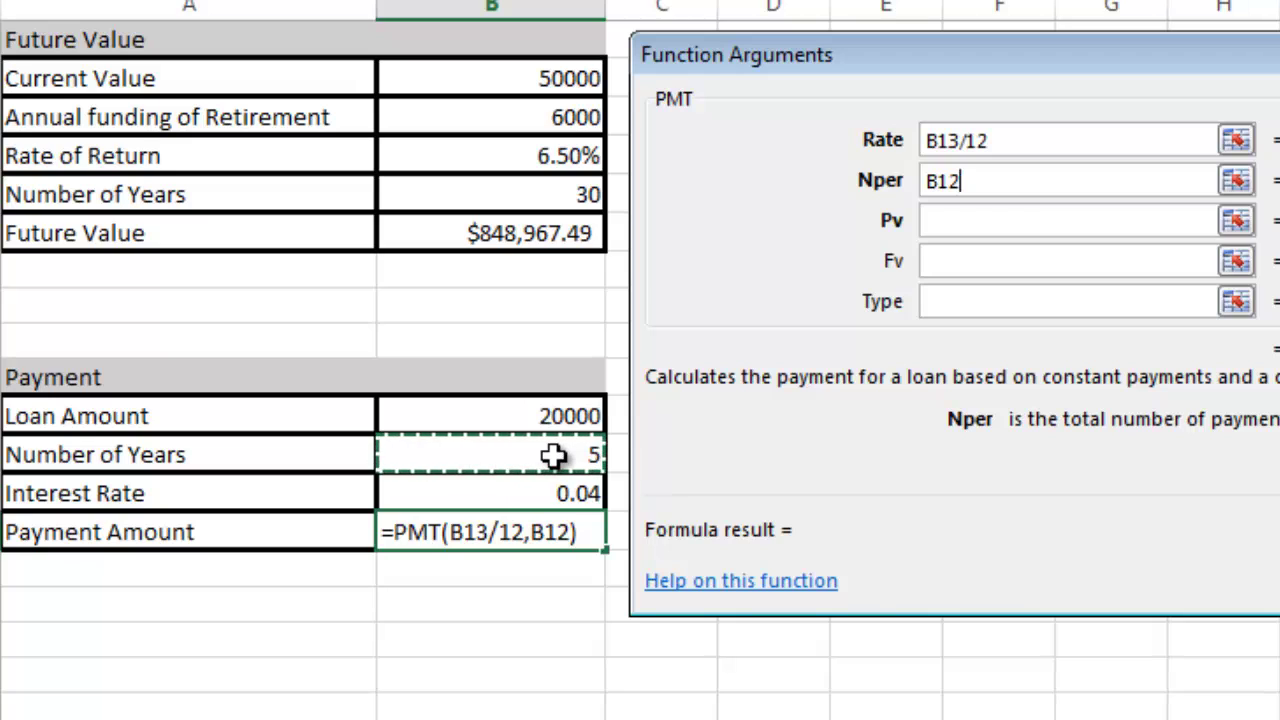
type("*")
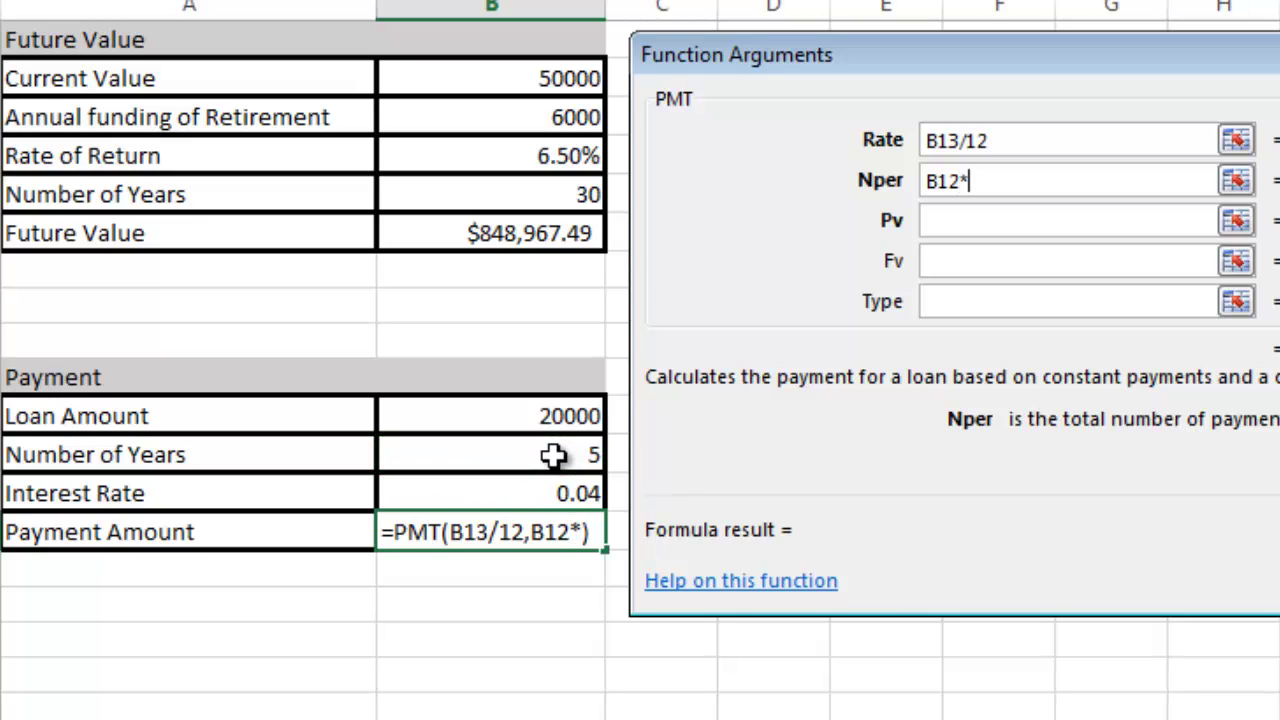
type("12")
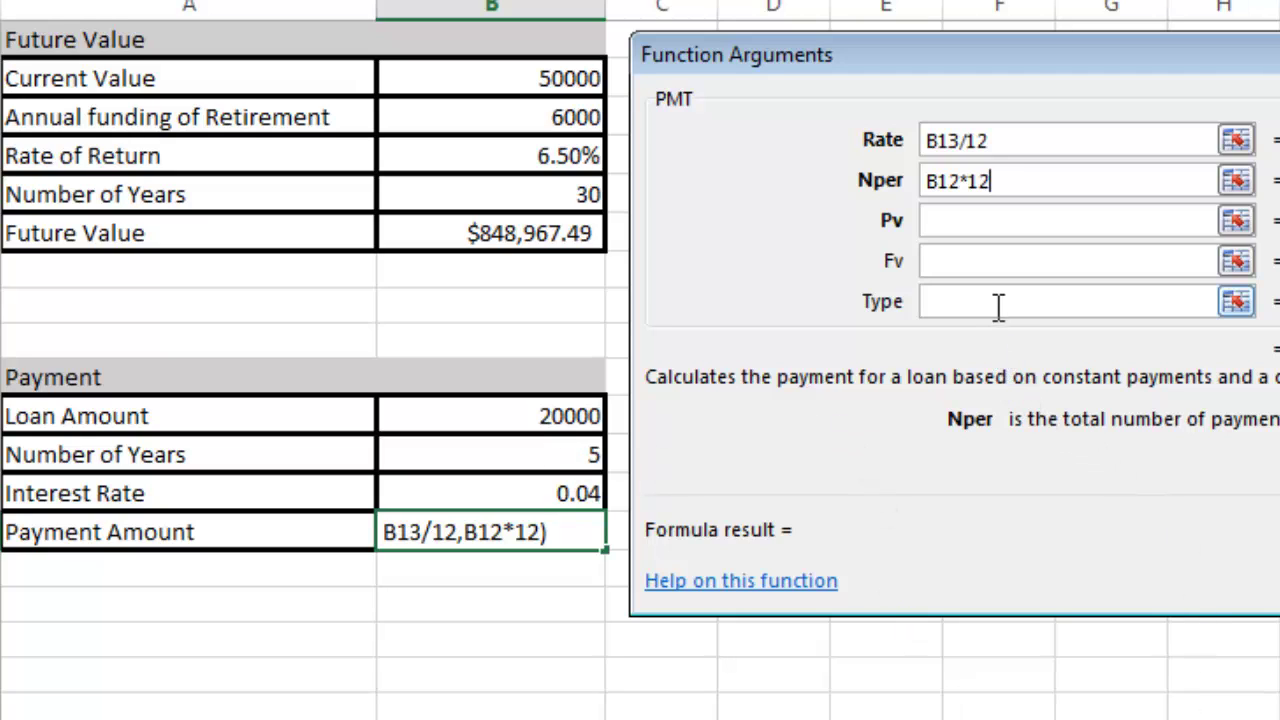
left_click(968, 222)
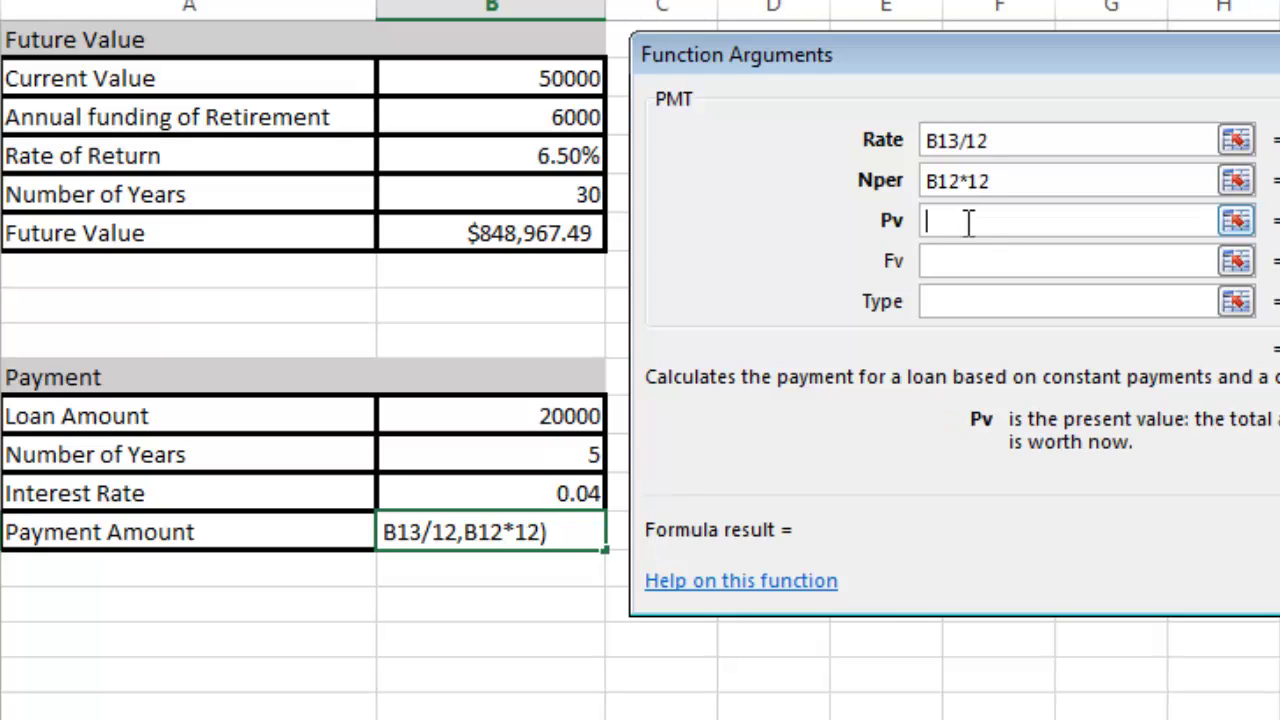
left_click(528, 416)
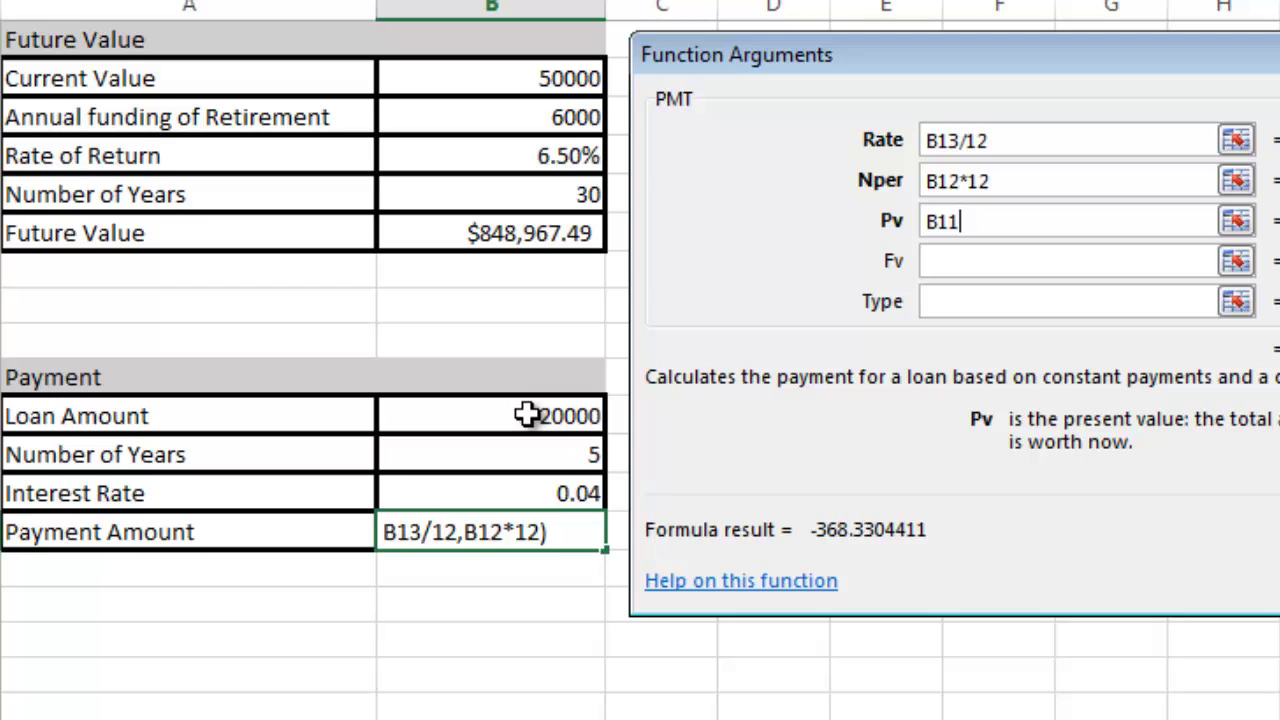
left_click(970, 262)
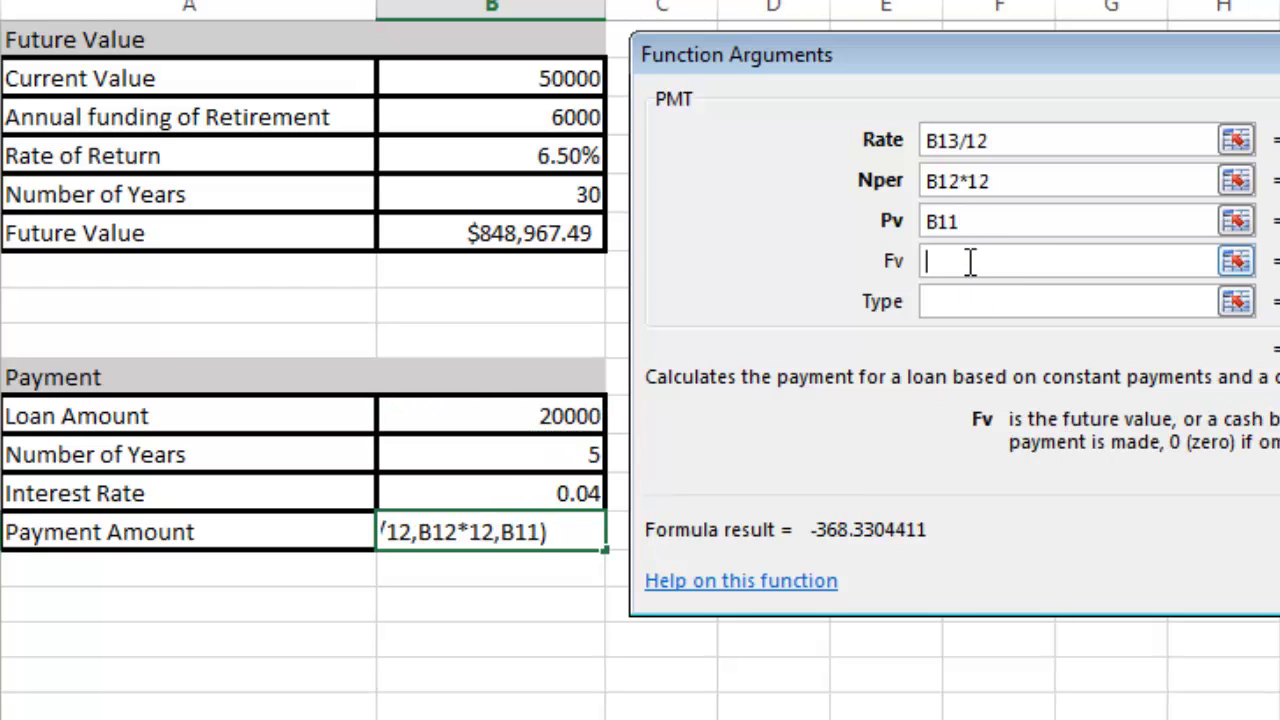
type("0")
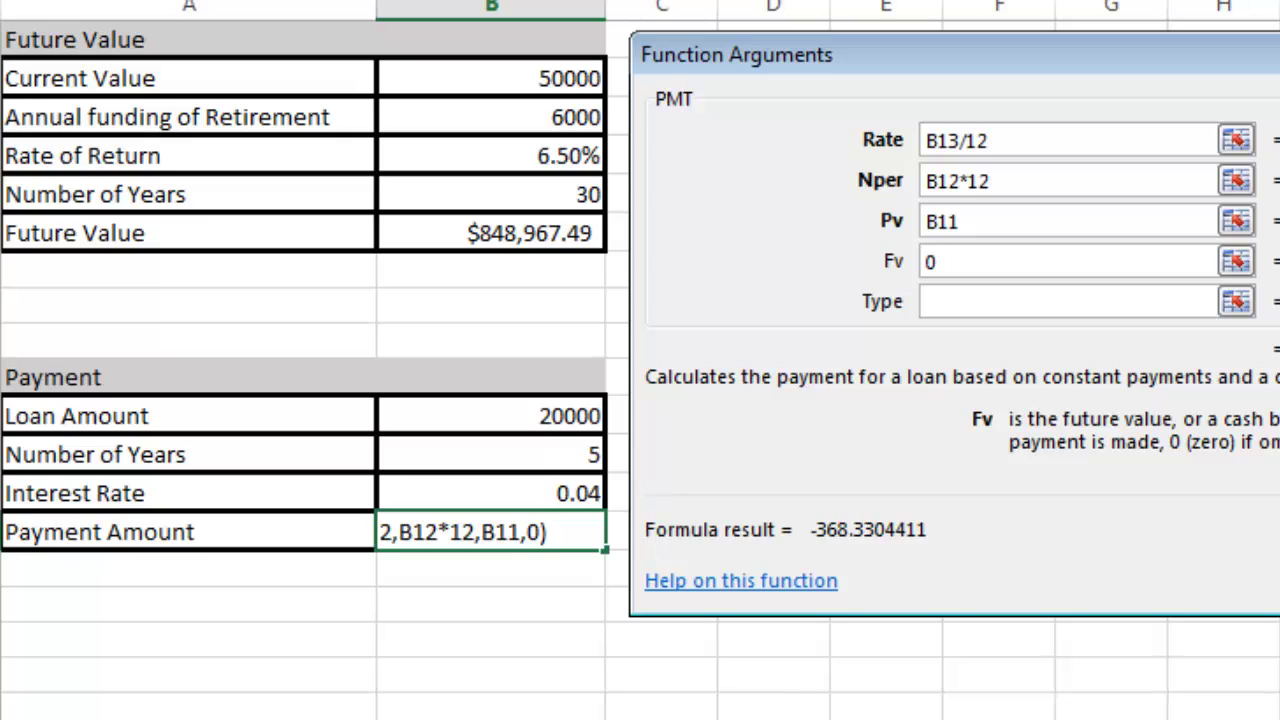
key("Return")
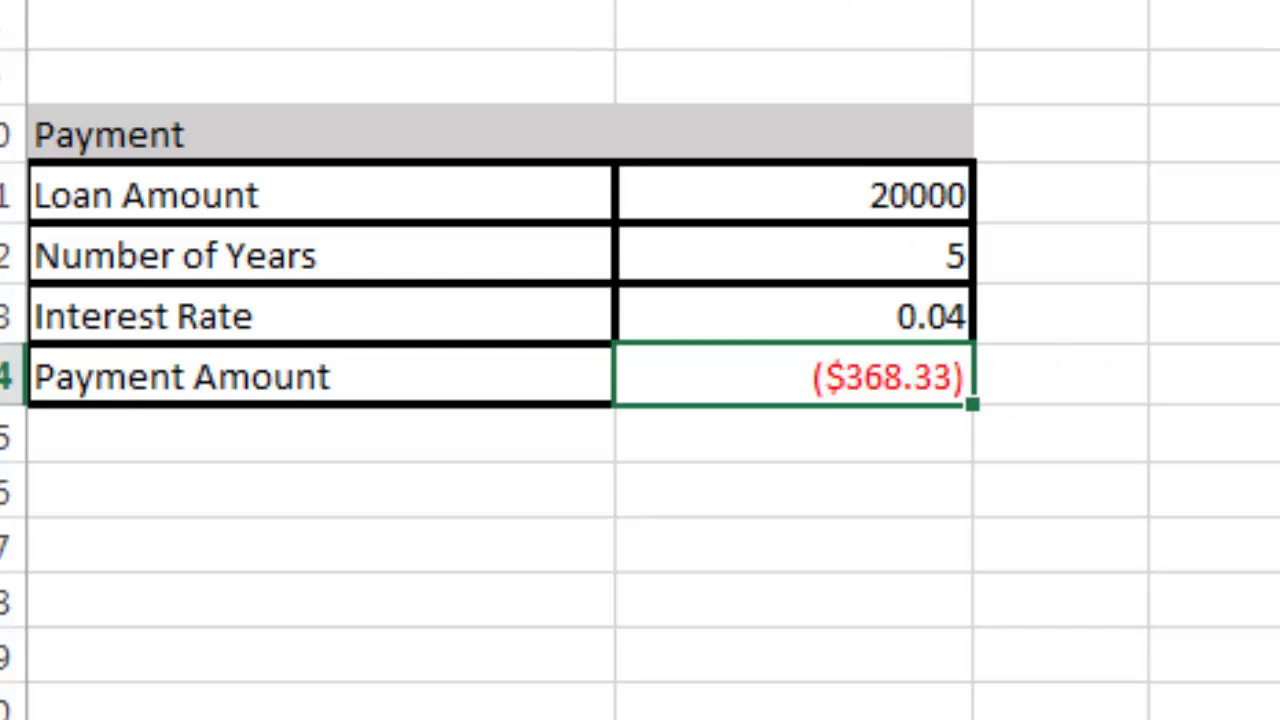
Make the Payment Amount positive by changing the formula in B14 to =-PMT(B13/12,B12*12,B11,0)
left_click(646, 29)
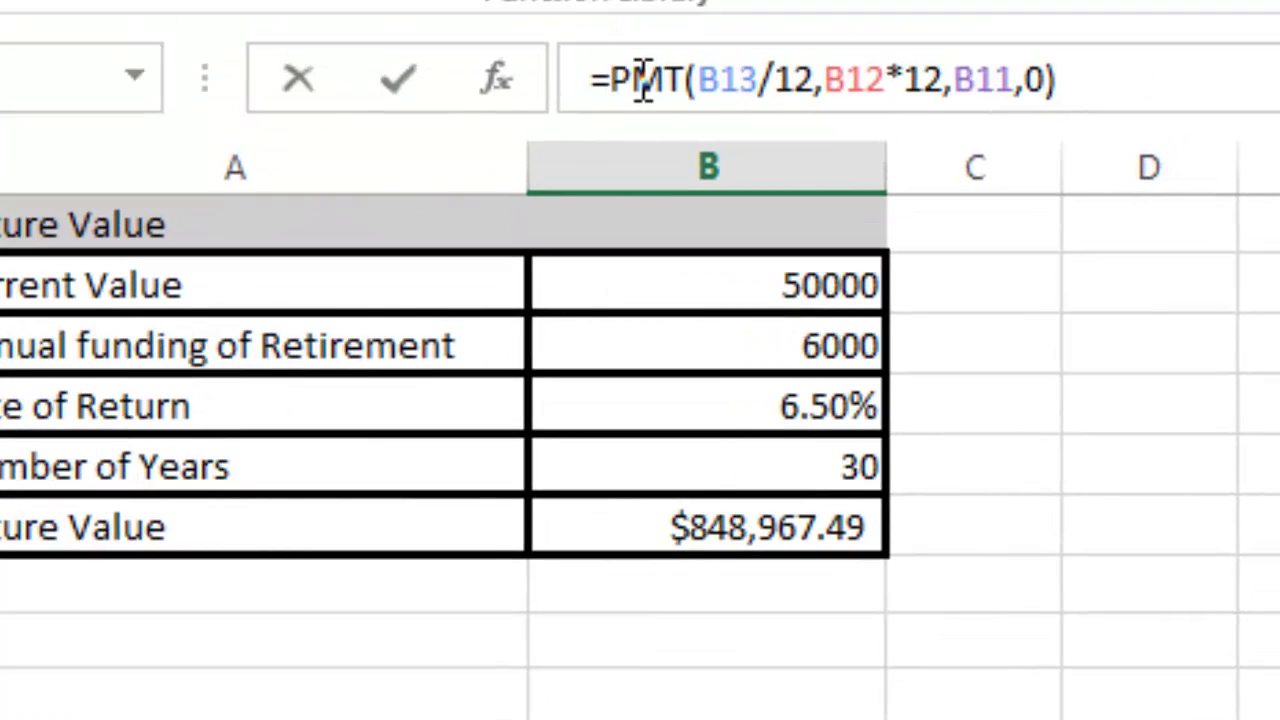
type("-PMT(B13/12,B12*12,B11,0")
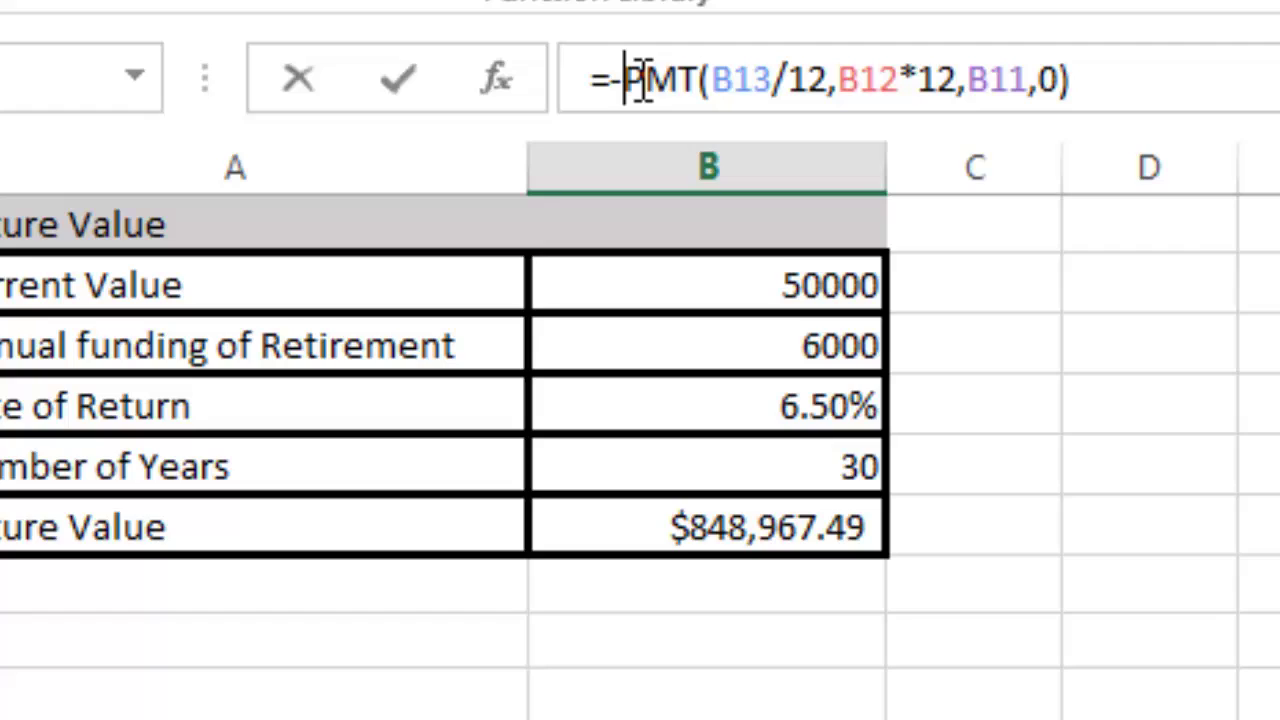
key("Return")
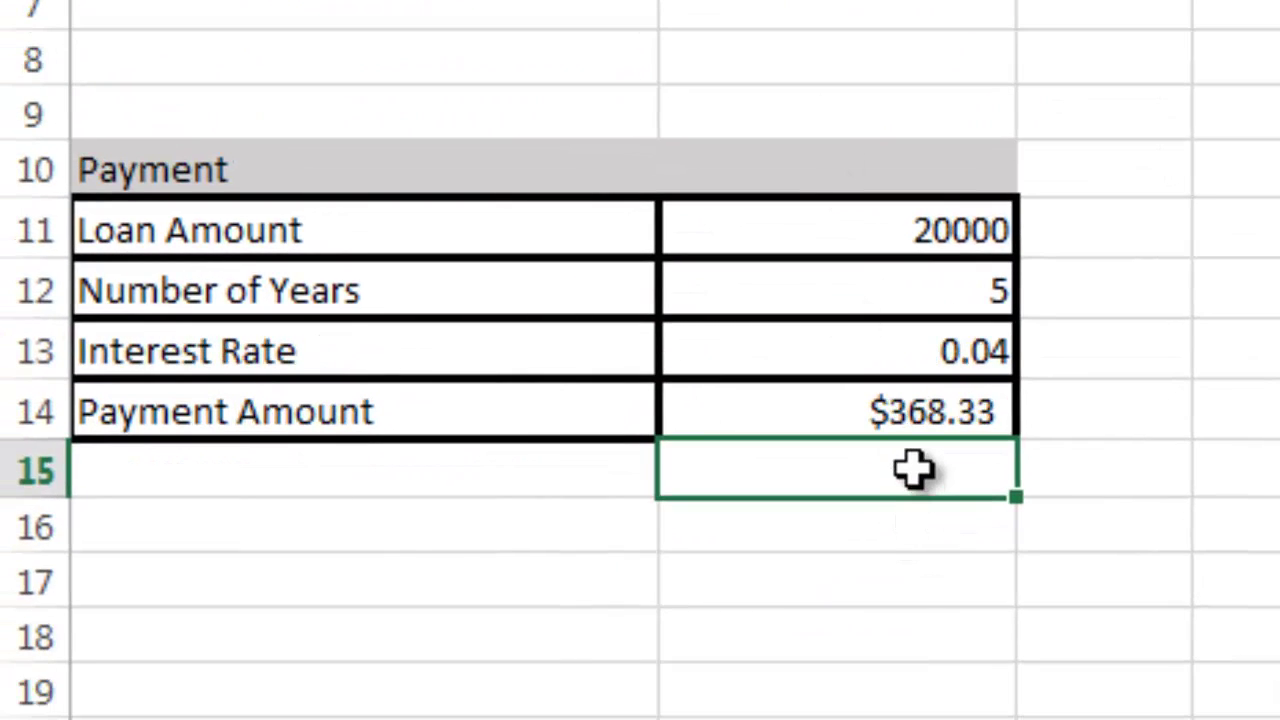
Start a hand-written PMT formula in B15 with B13/12 as the rate and B12*12 as the number of periods
double_click(915, 470)
type("=pm")
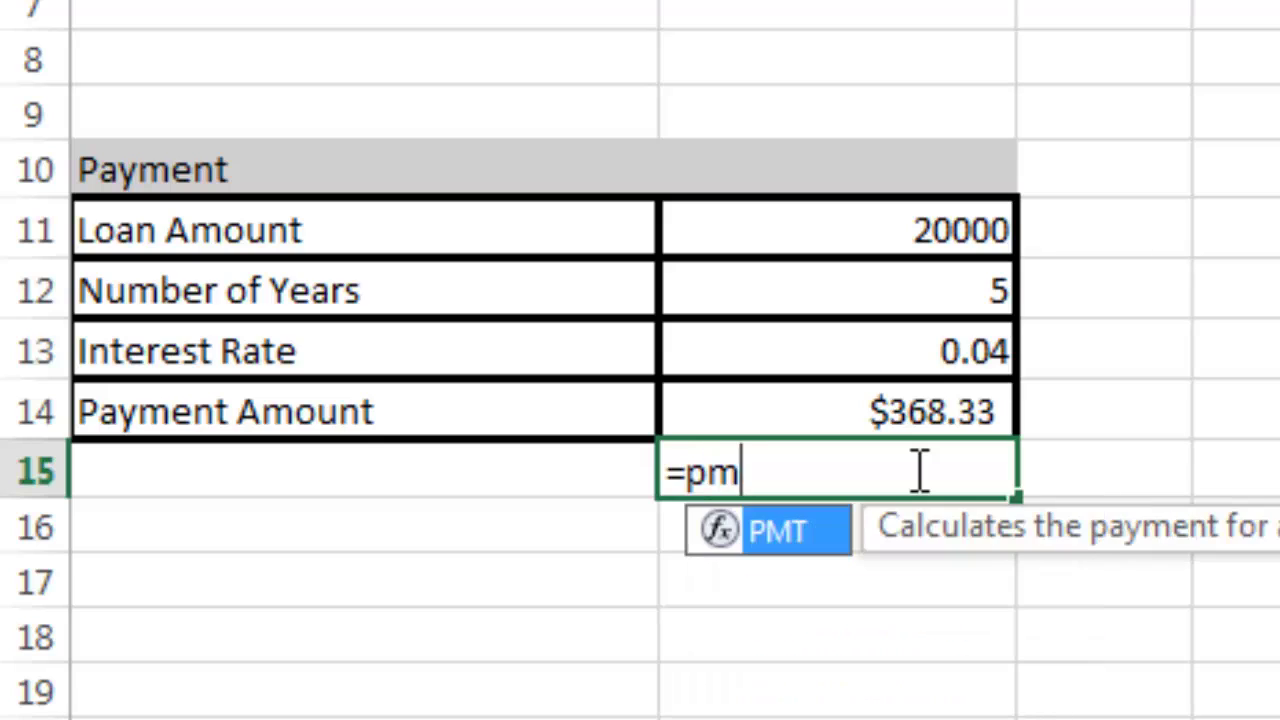
type("t")
key("Tab")
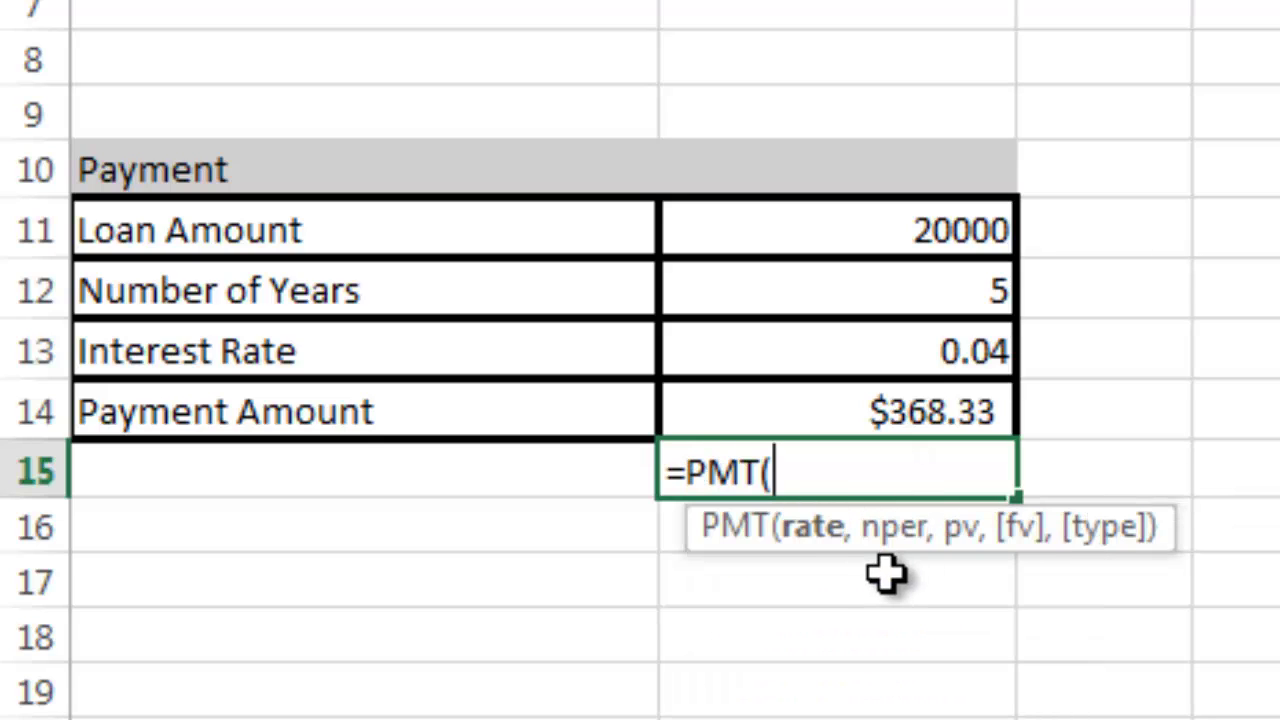
left_click(886, 343)
type("/")
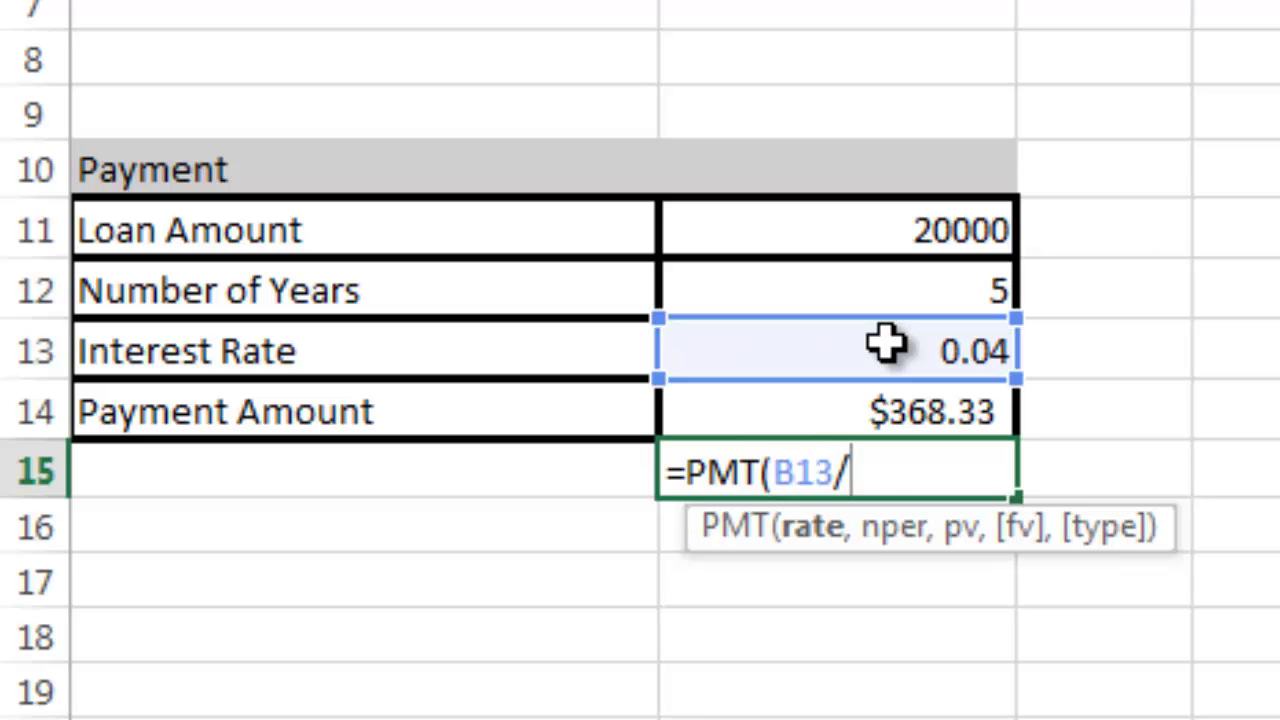
type("12,")
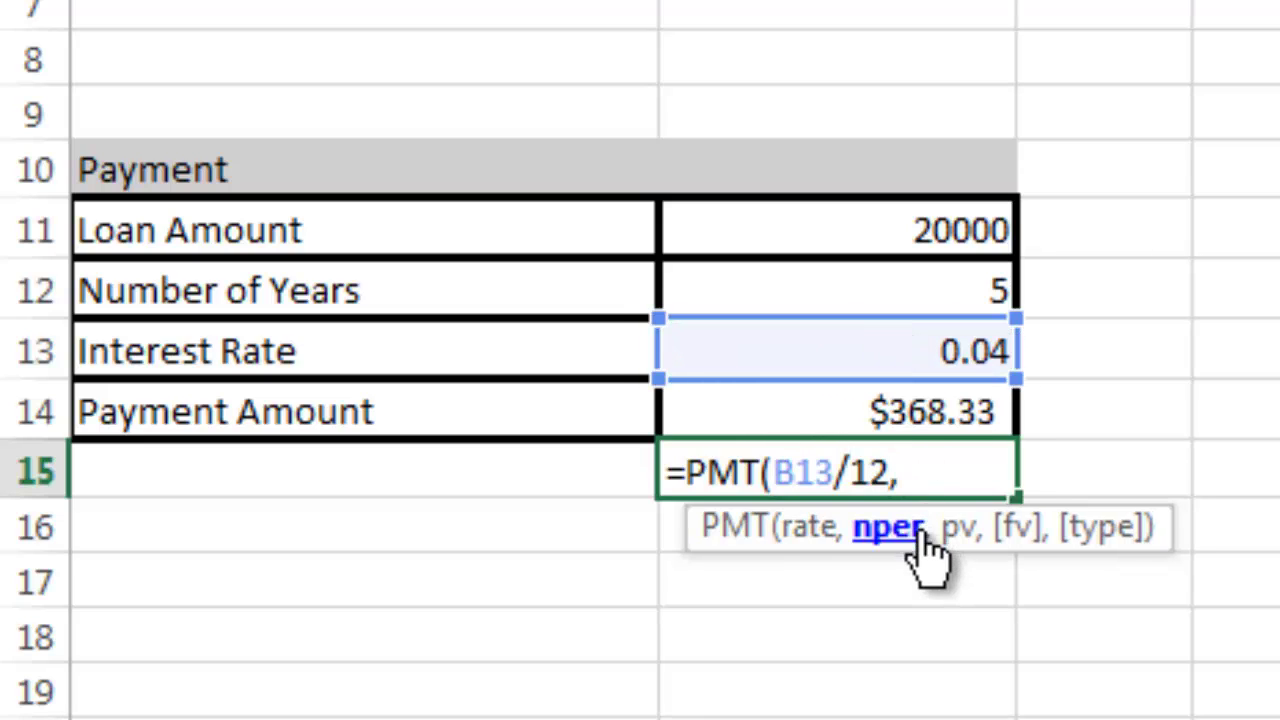
left_click(981, 286)
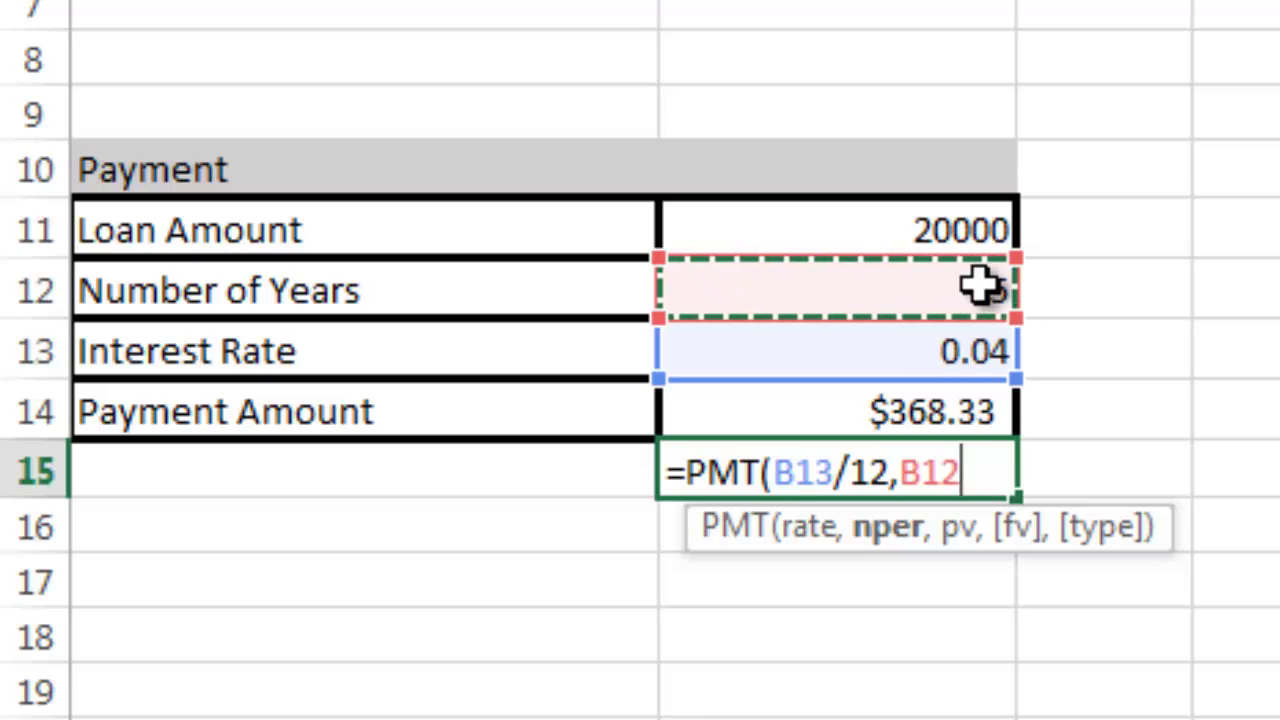
type("*")
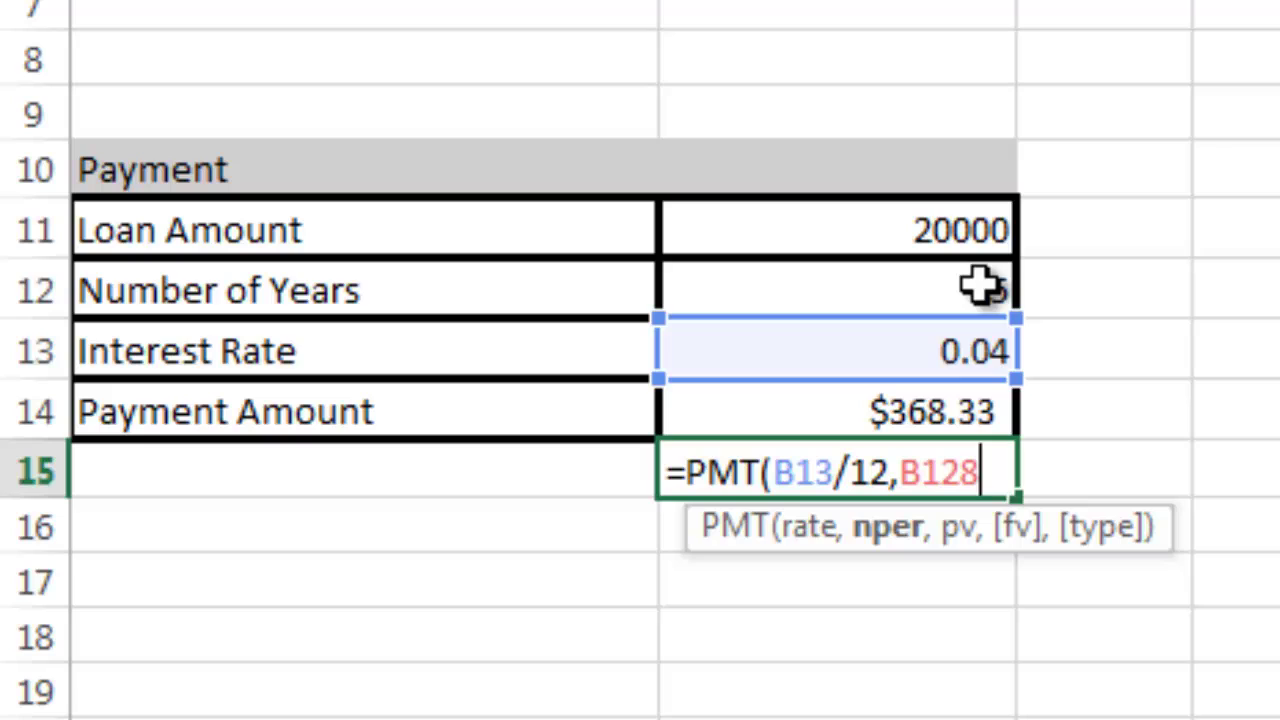
type("12")
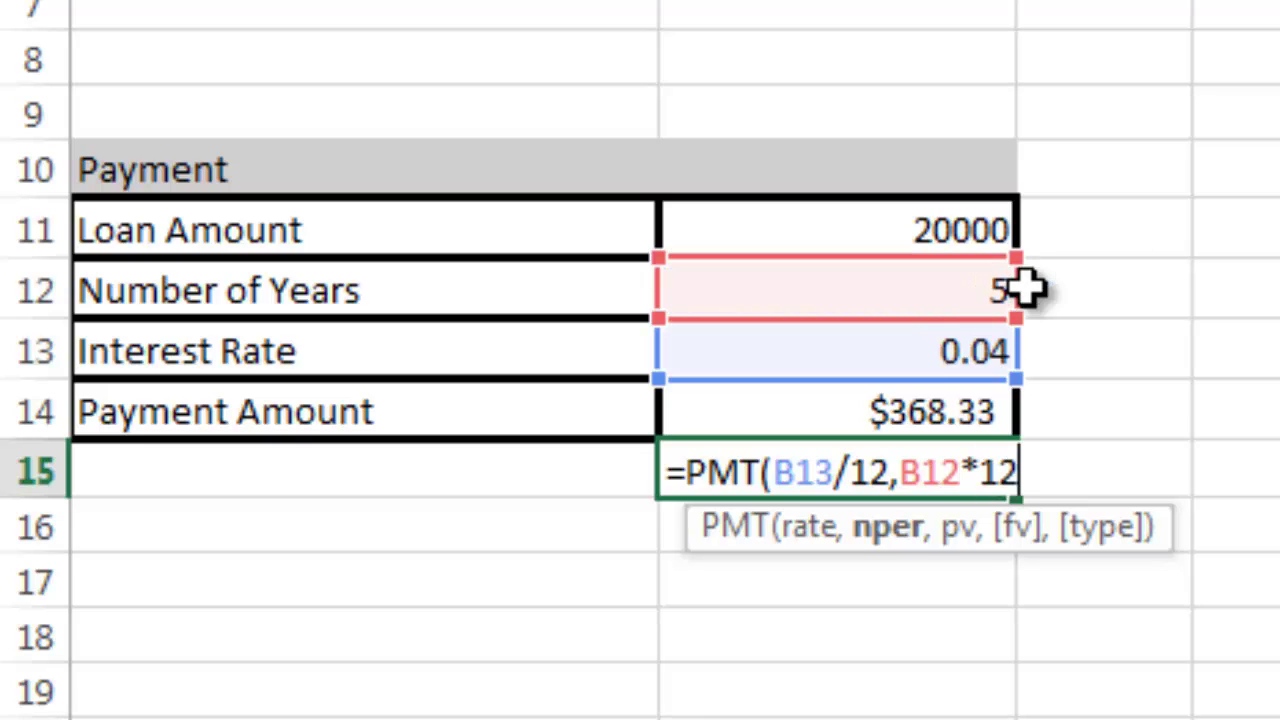
type(",")
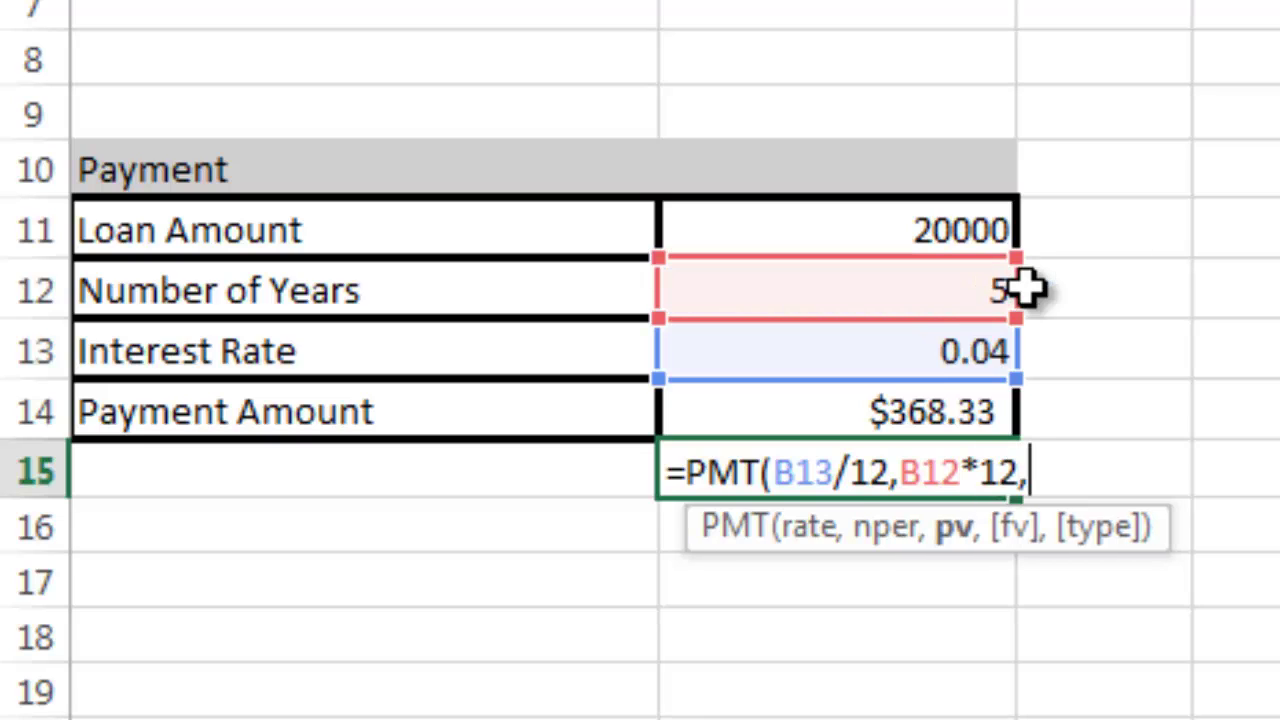
Erase the unfinished PMT formula from B15 and leave the cell empty
key("BackSpace")
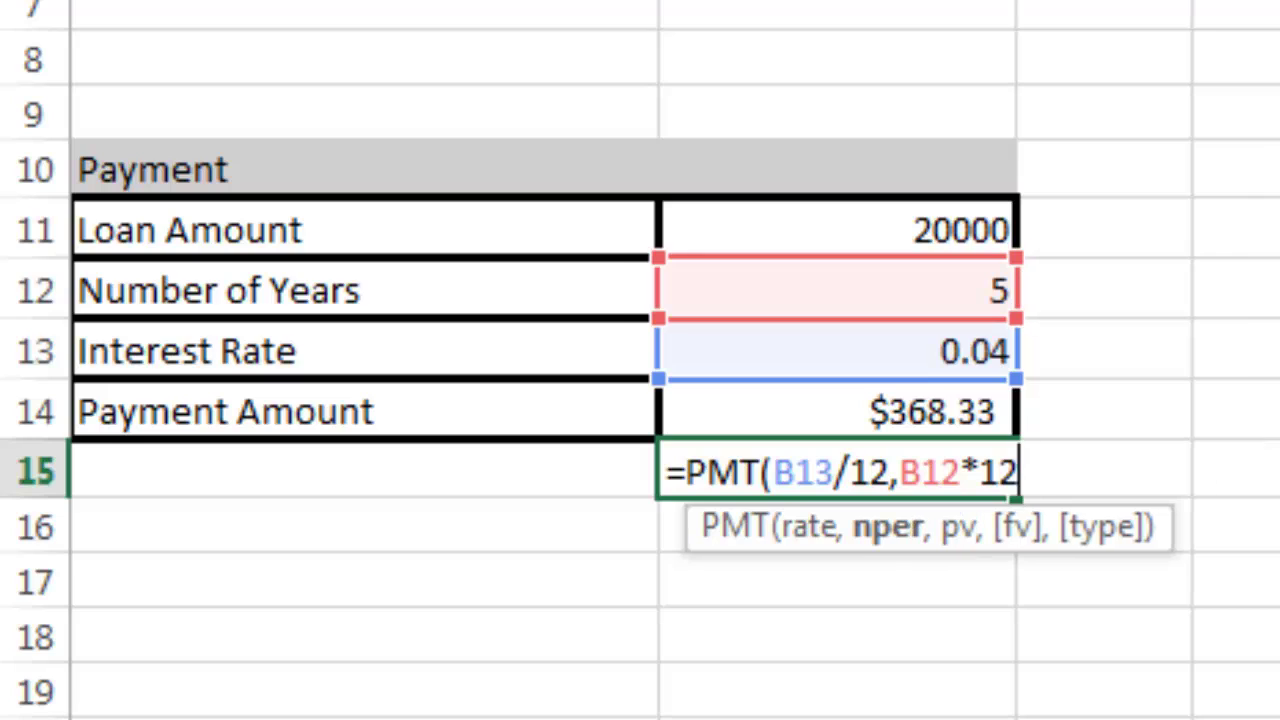
key("BackSpace")
key("BackSpace")
key("BackSpace")
key("BackSpace")
key("BackSpace")
key("BackSpace")
key("BackSpace")
key("BackSpace")
key("BackSpace")
key("BackSpace")
key("BackSpace")
key("BackSpace")
key("BackSpace")
key("BackSpace")
key("BackSpace")
key("BackSpace")
key("BackSpace")
key("BackSpace")
key("Return")
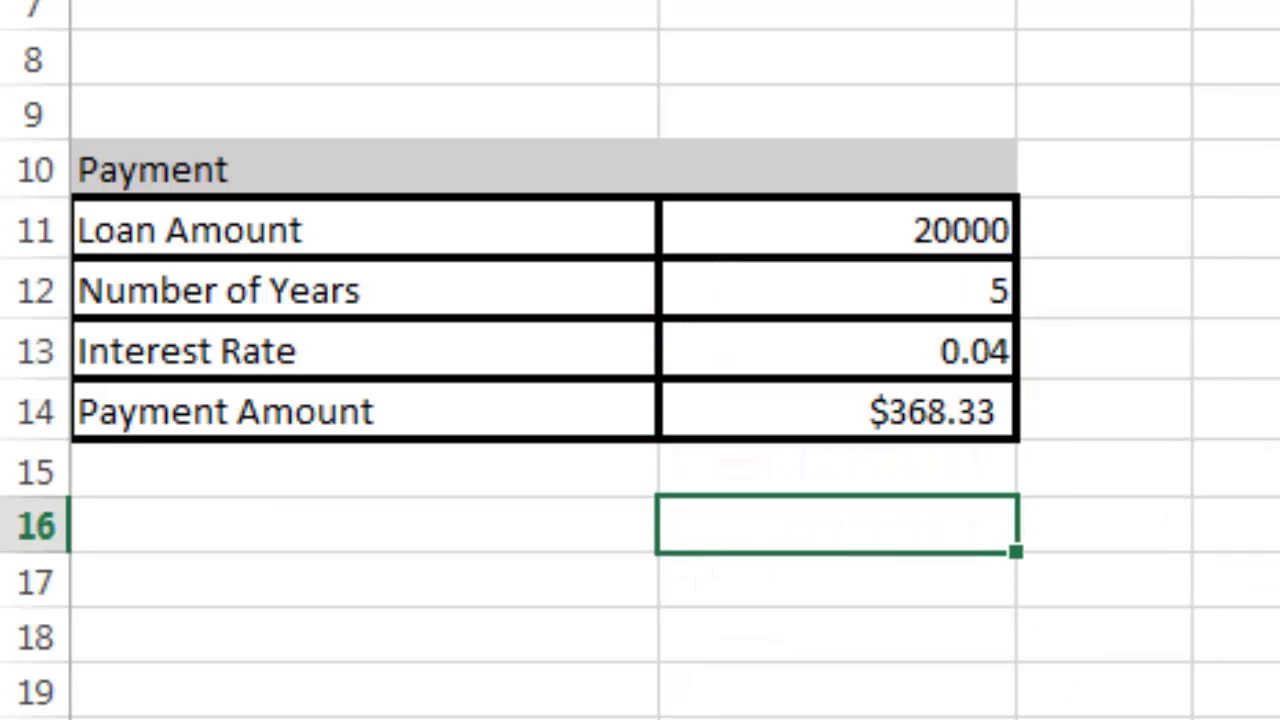
Change the label in A12 to Number of Payments and enter 60 in B12
left_click(914, 305)
double_click(230, 290)
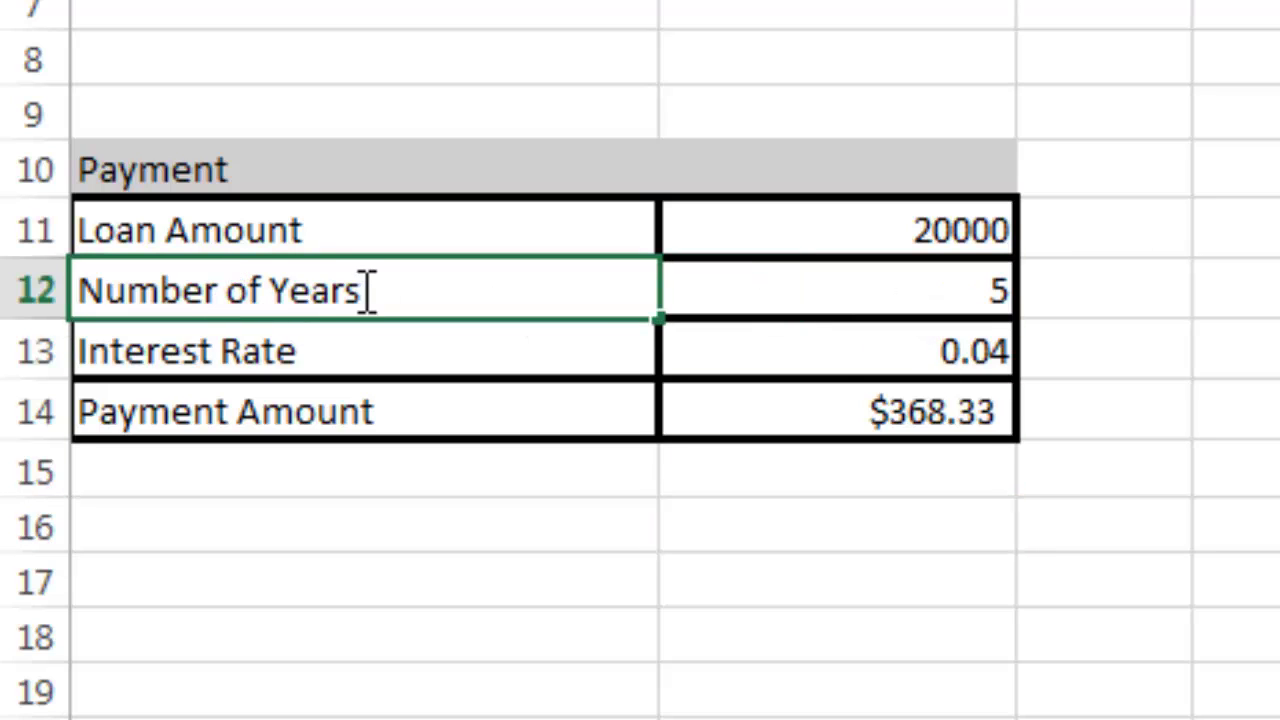
left_click_drag(369, 287, 285, 315)
type("Pam")
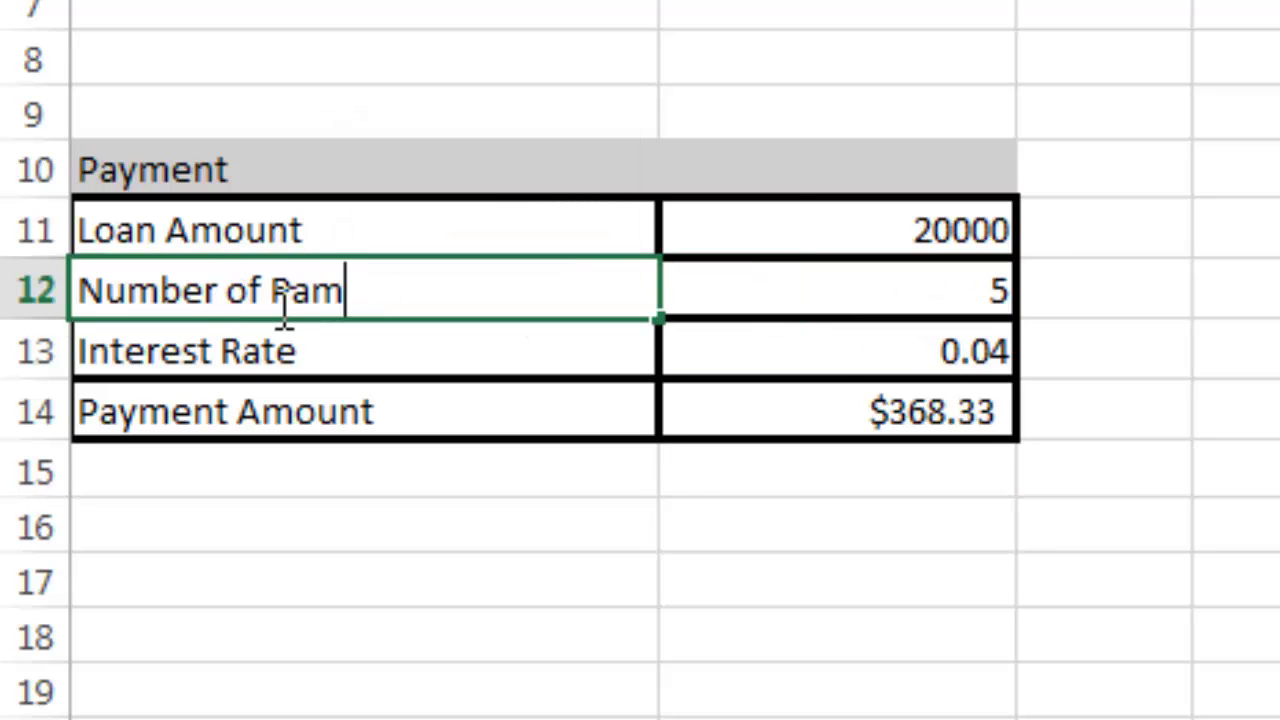
key("BackSpace")
type("ymen")
key("BackSpace")
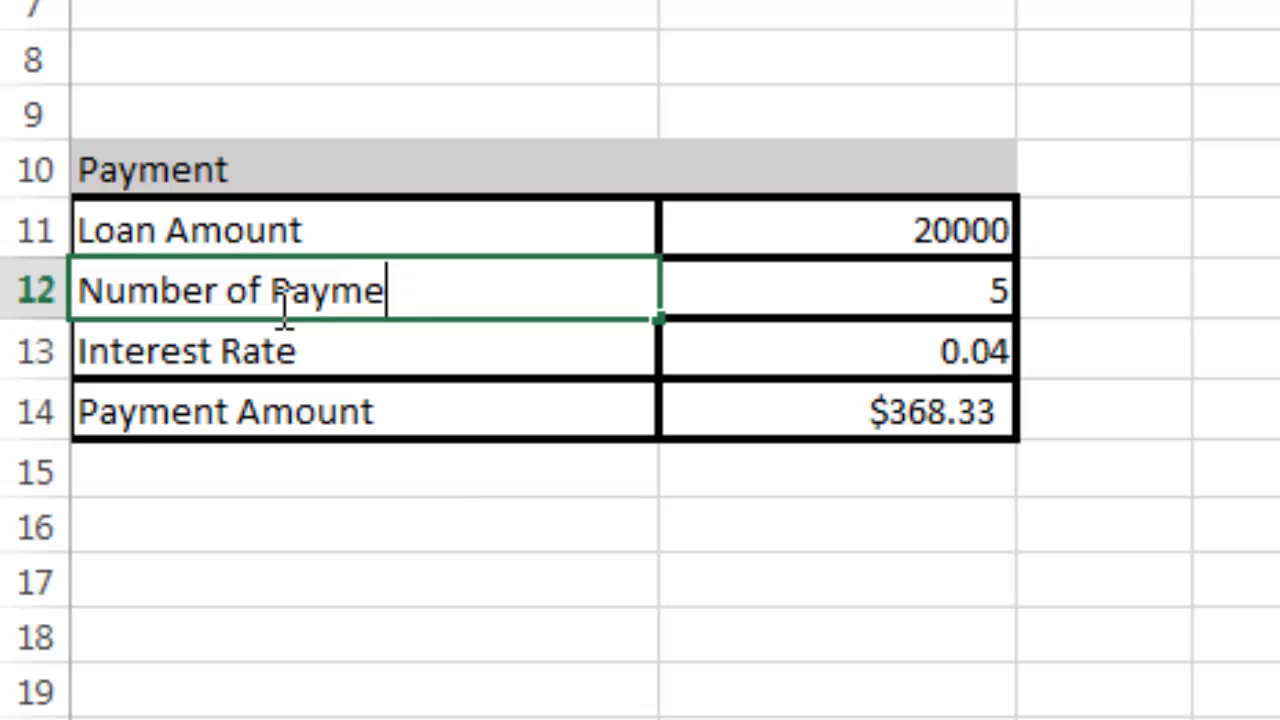
type("nts")
key("Tab")
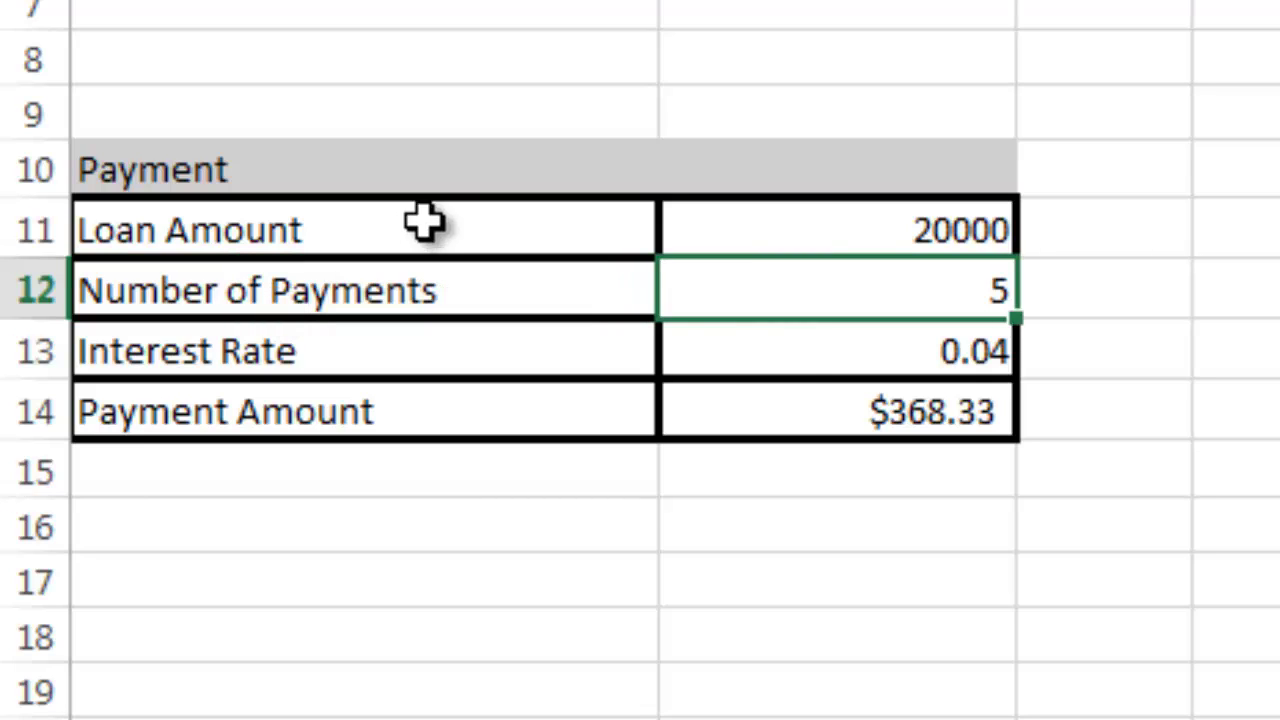
type("60")
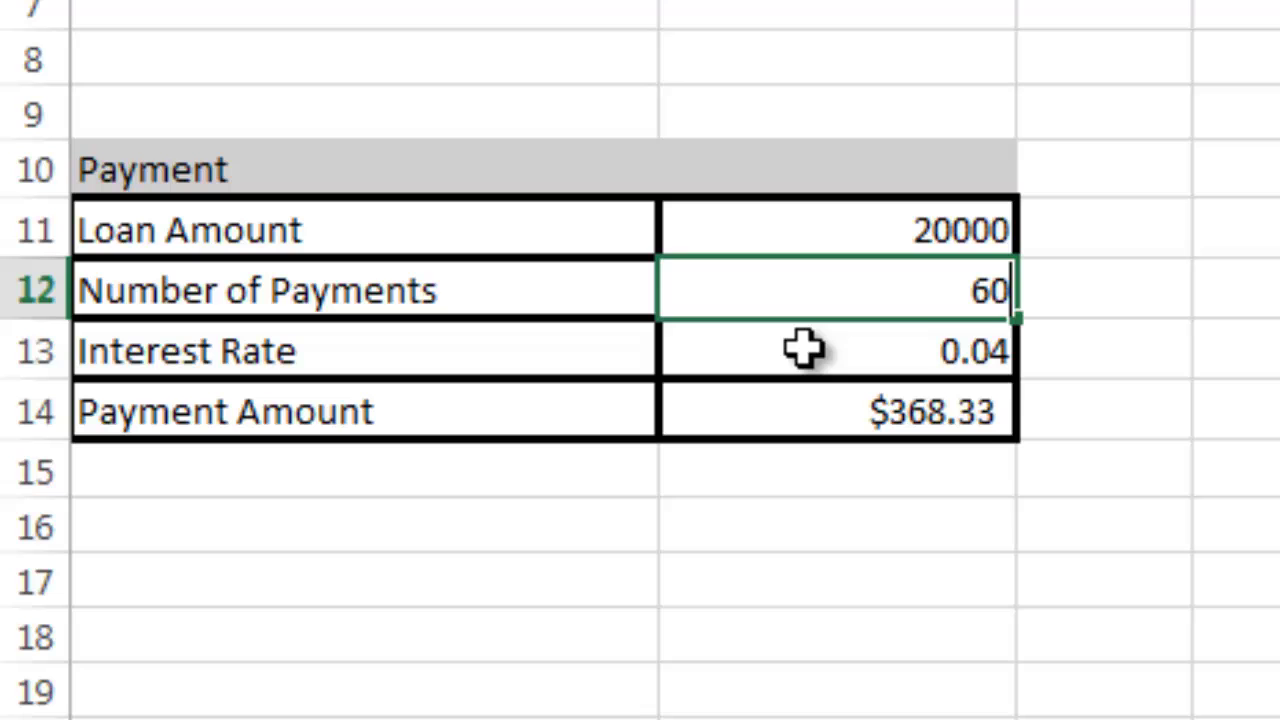
key("Return")
Change the Payment Amount formula in B14 to =-PMT(B13/12,B12,B11,0) and review its highlighted cell references
left_click(893, 432)
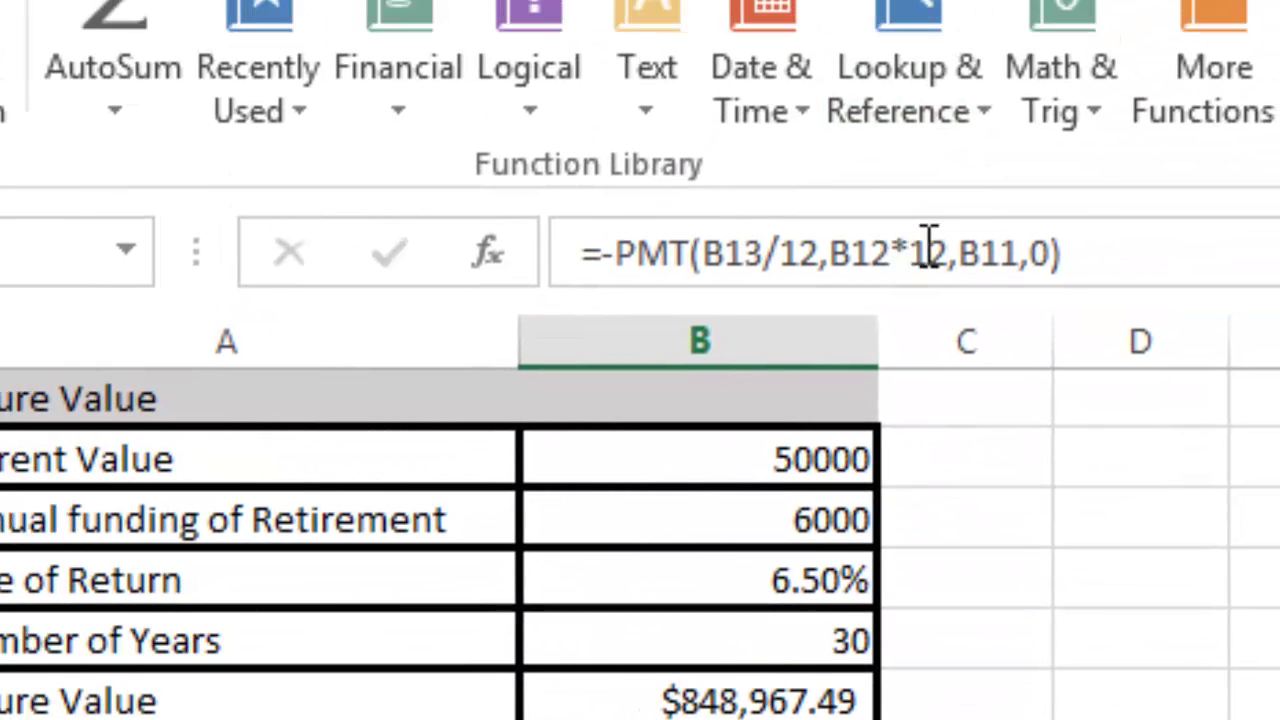
left_click(944, 178)
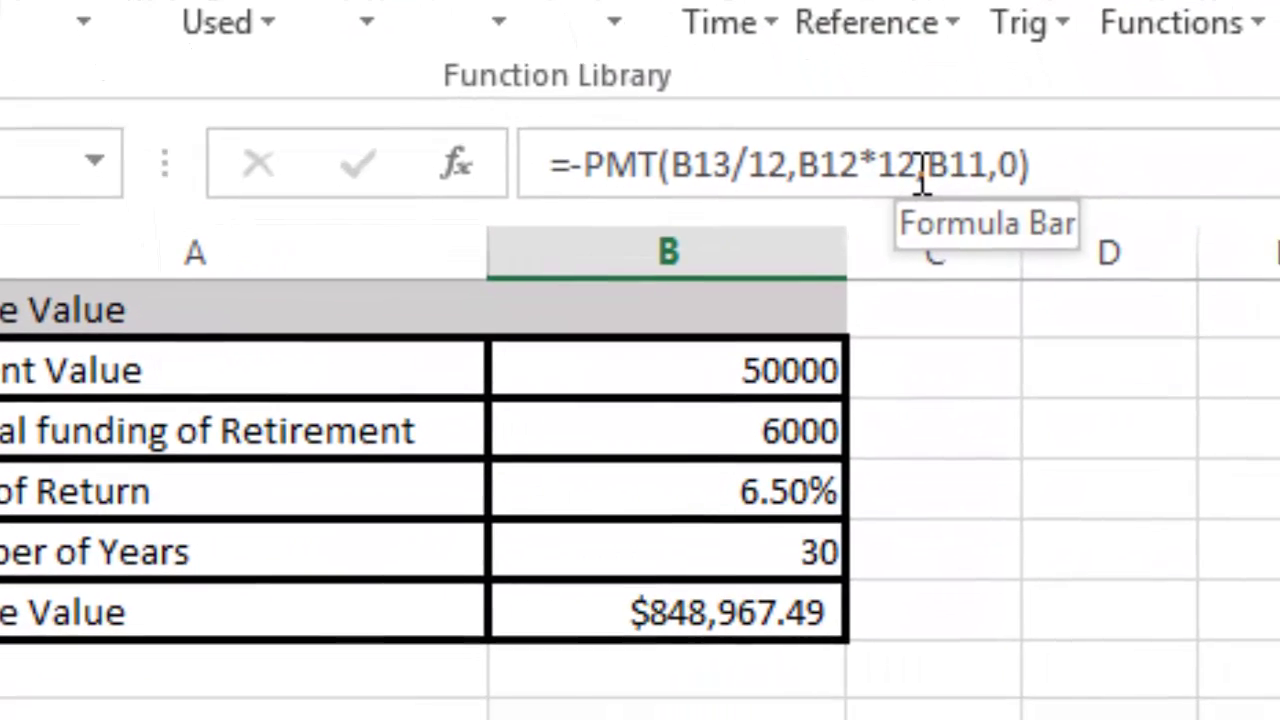
key("BackSpace")
key("BackSpace")
key("BackSpace")
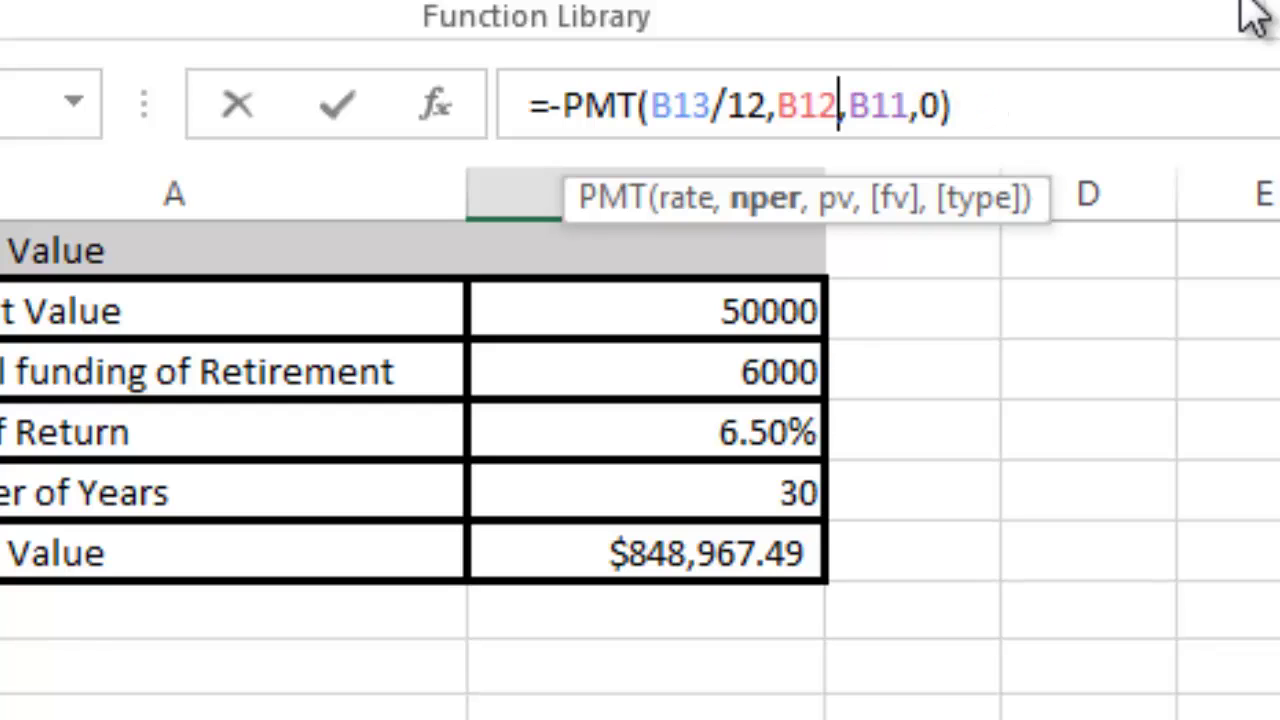
key("Return")
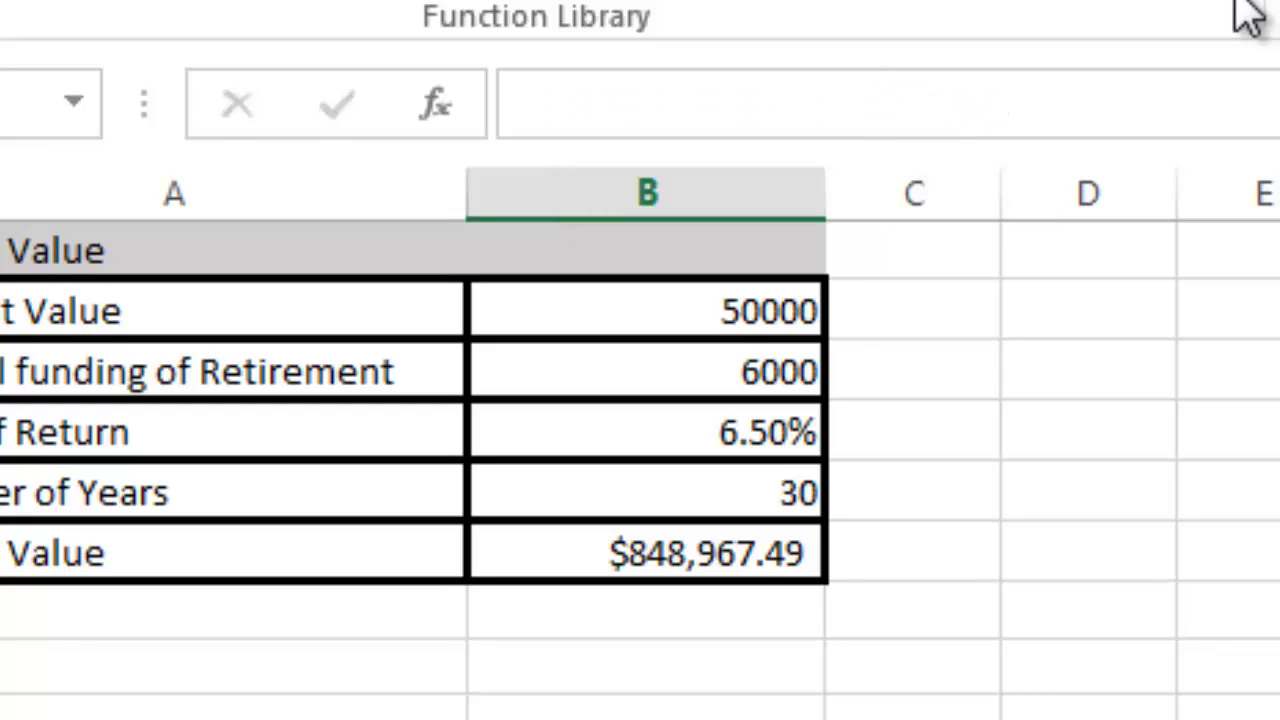
key("Up")
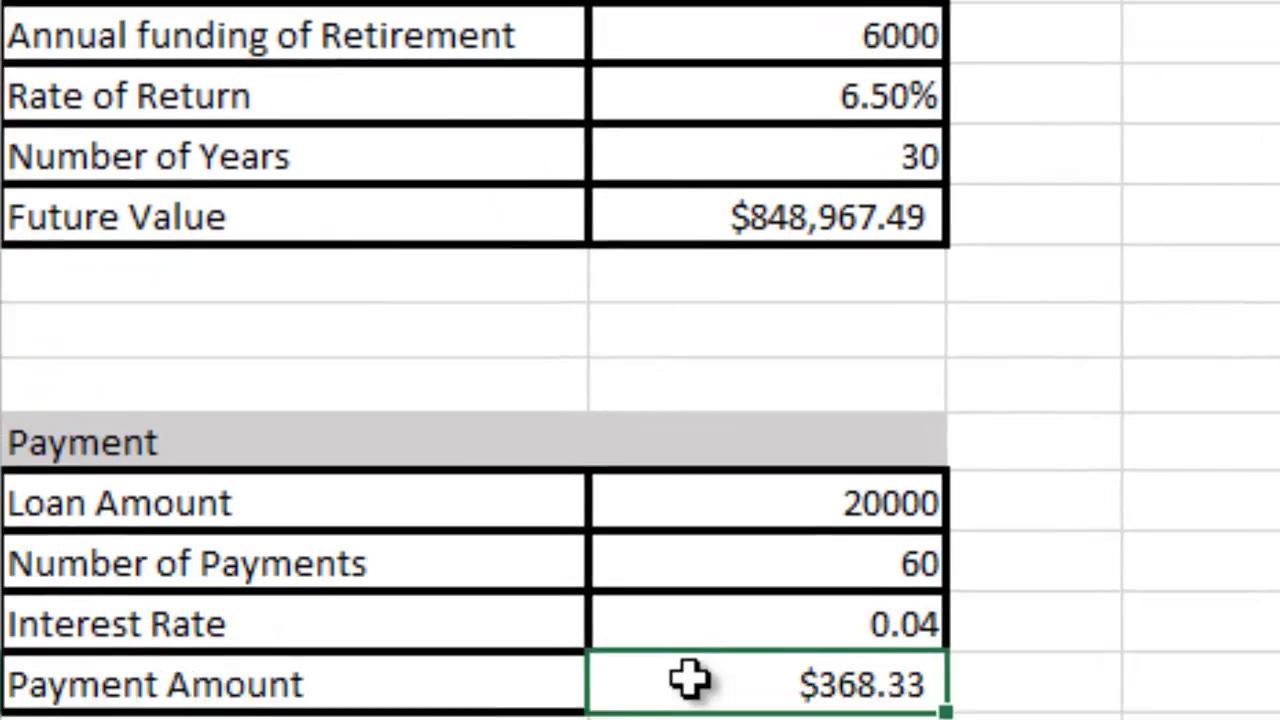
key("F2")
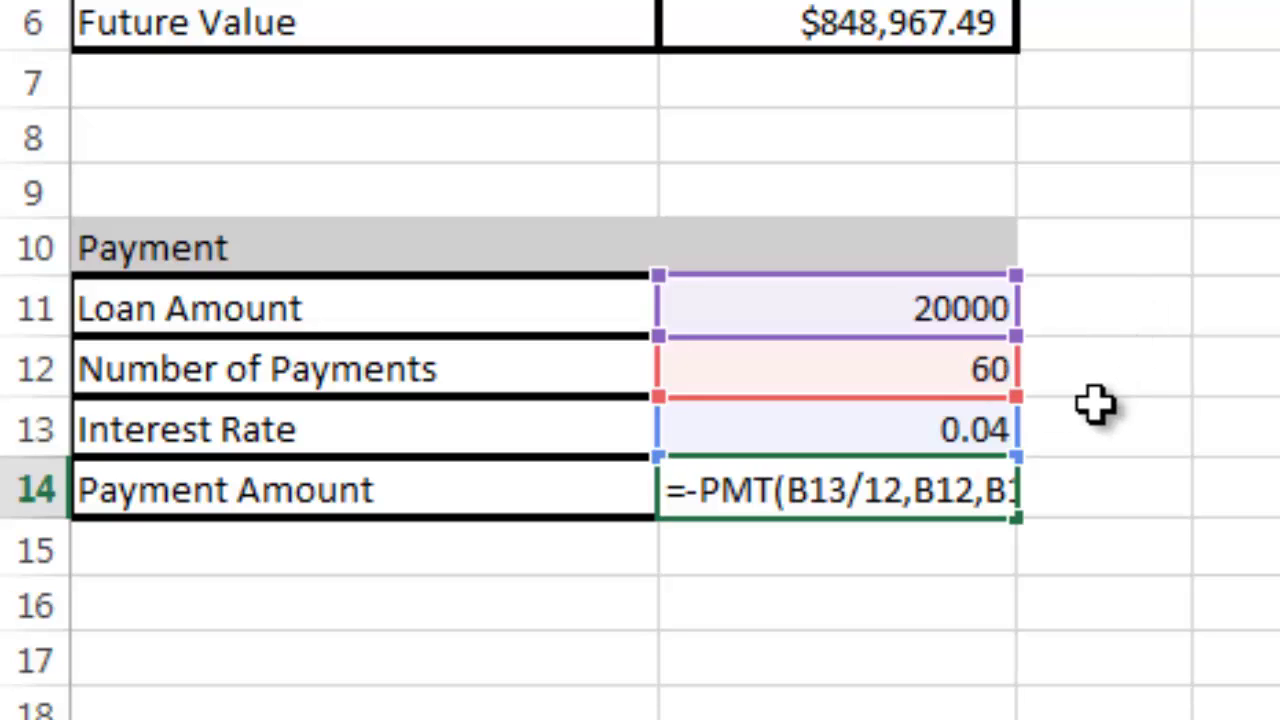
key("ctrl+Return")
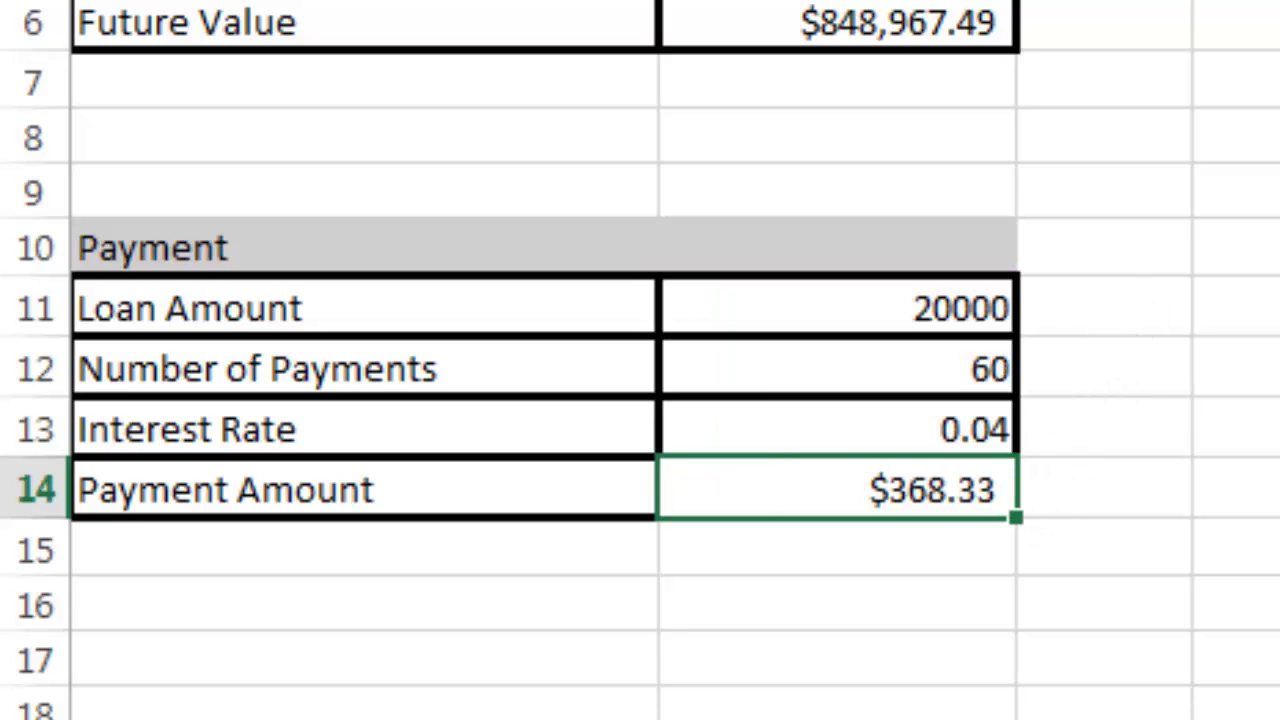